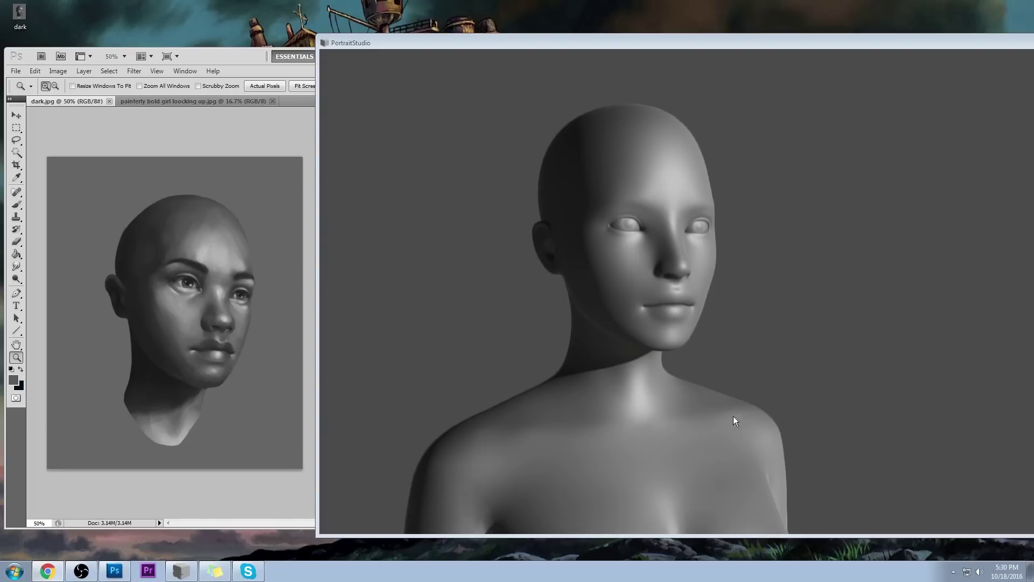
In PortraitStudio, adjust the Markers, Ambience and Skin Value sliders to darken the skin and dim the viewport
mouse_move(649, 439)
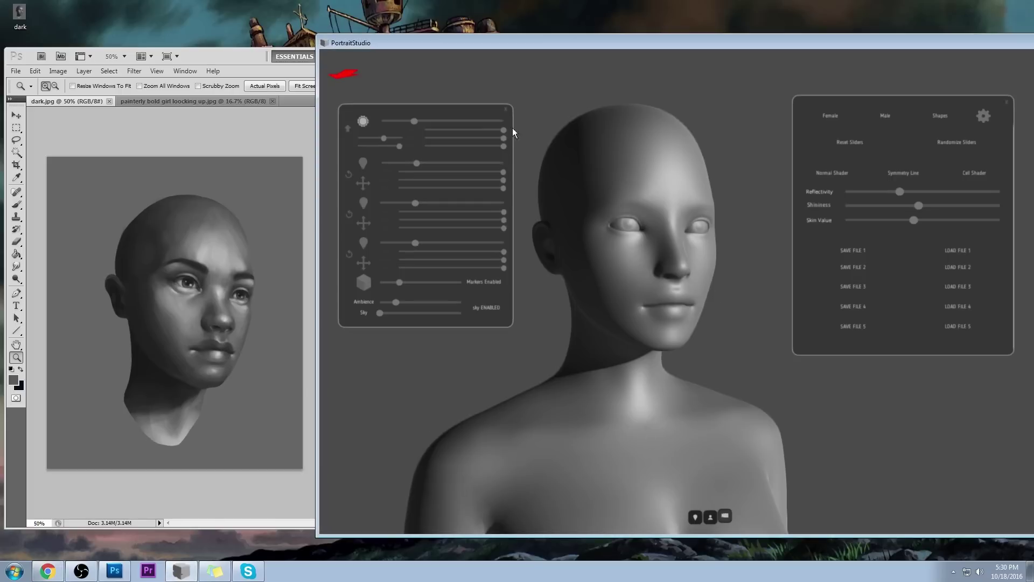
mouse_move(398, 282)
left_mouse_down()
mouse_move(429, 280)
mouse_move(403, 279)
left_mouse_up()
left_click_drag(395, 305, 376, 305)
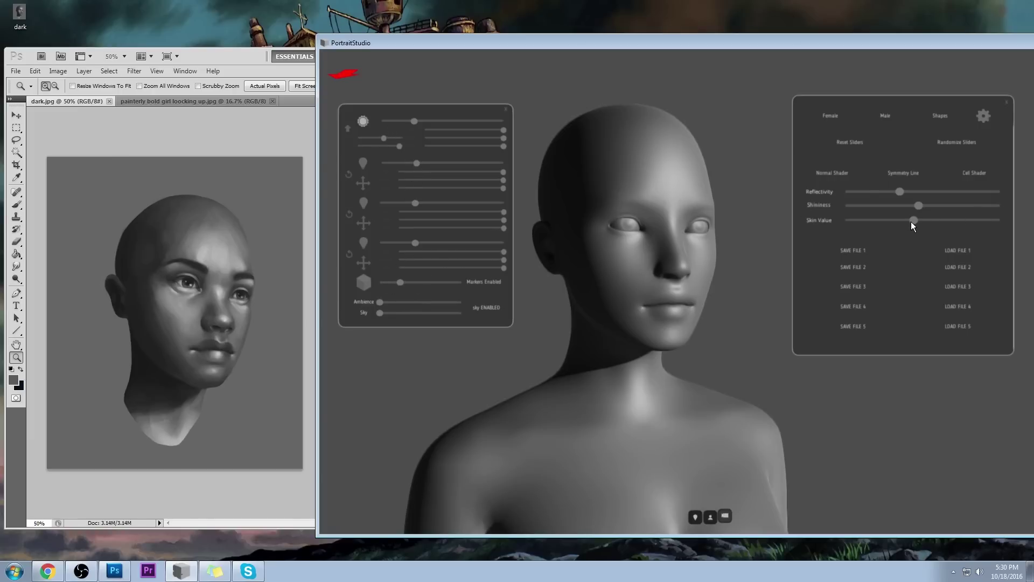
left_click_drag(903, 222, 935, 217)
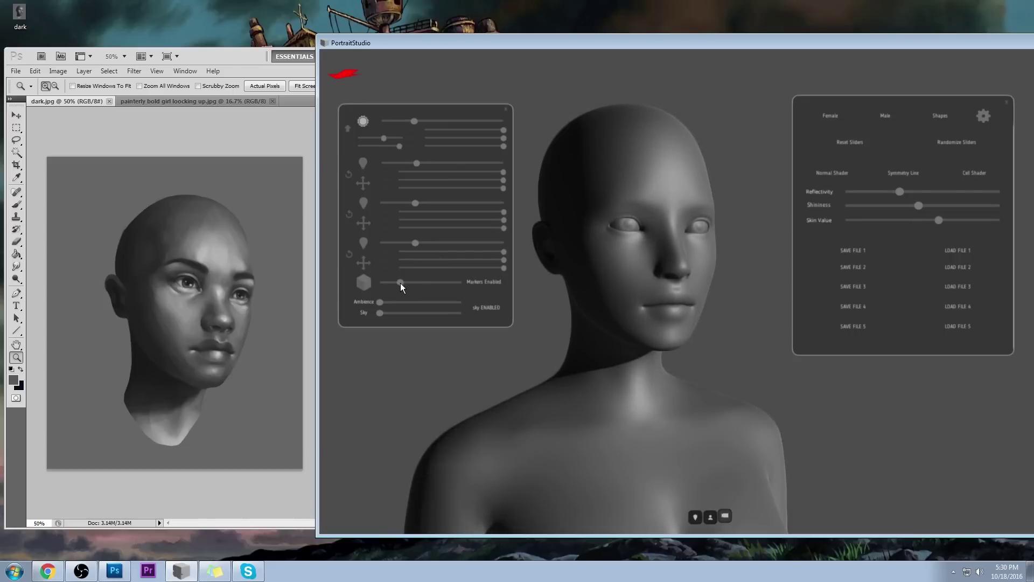
left_click_drag(403, 281, 458, 284)
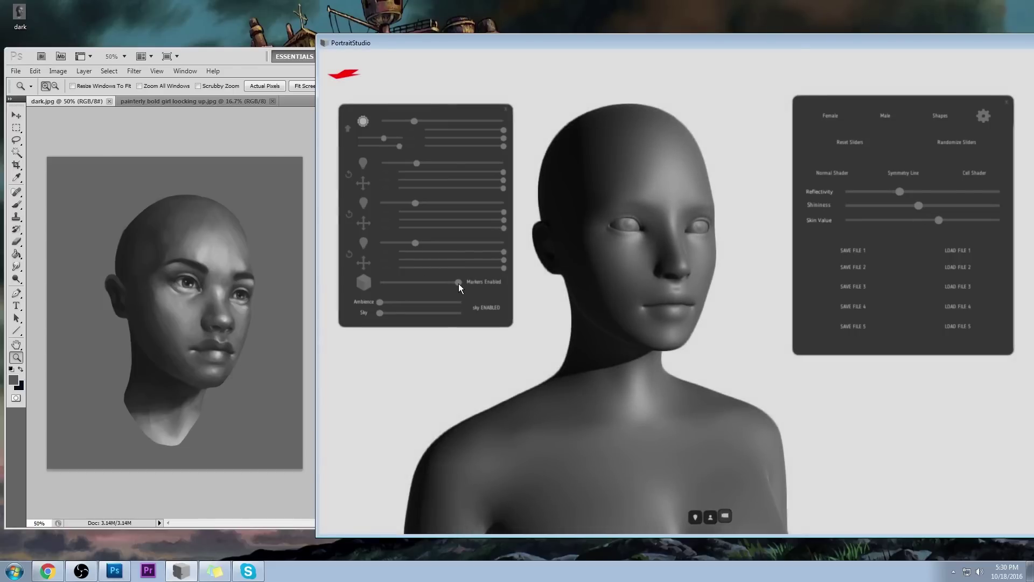
left_click_drag(458, 287, 395, 290)
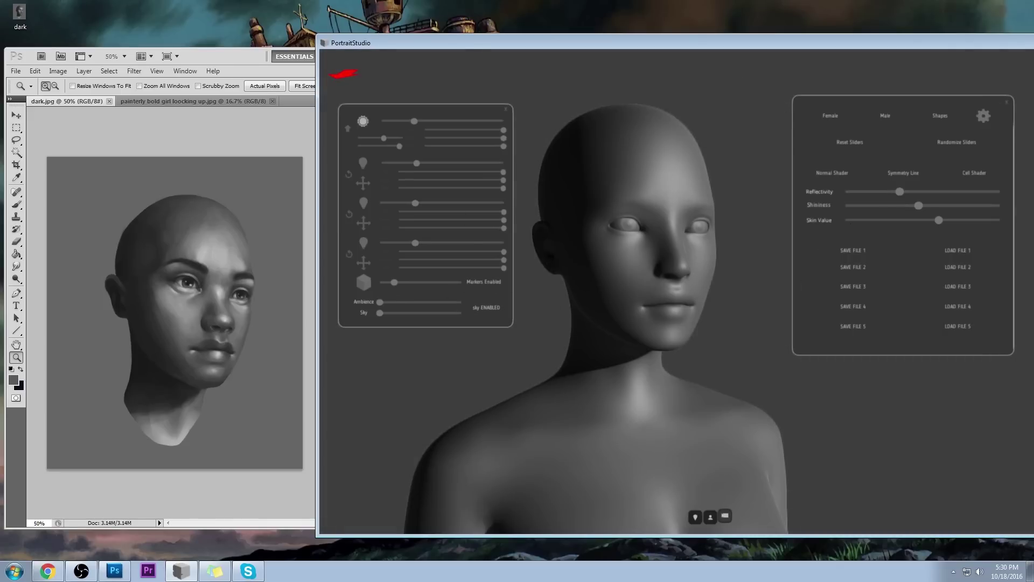
Narrow the PortraitStudio window and turn the model's face toward the camera
left_click_drag(1033, 104, 1026, 105)
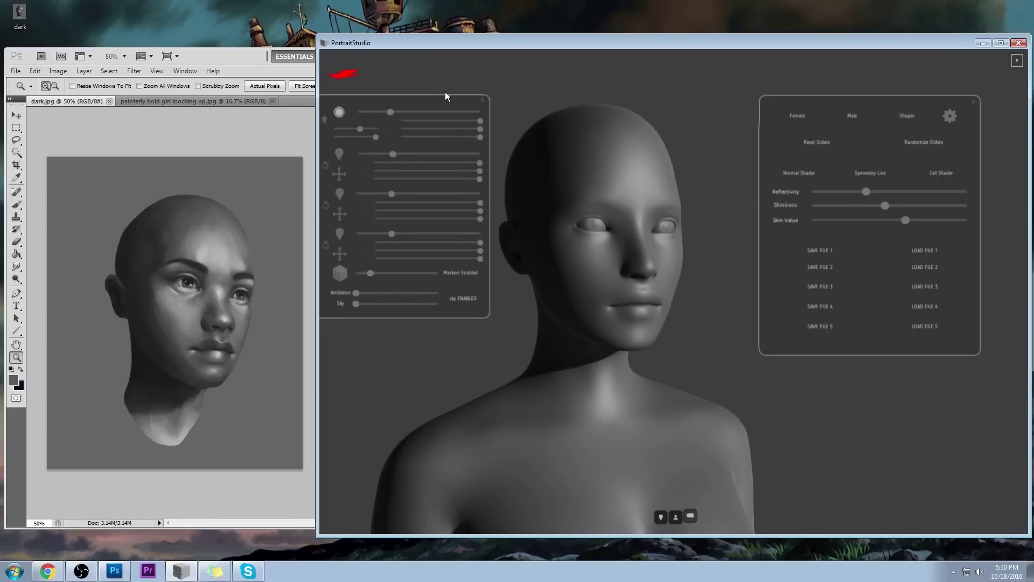
left_click_drag(922, 101, 948, 97)
left_click_drag(670, 386, 596, 403)
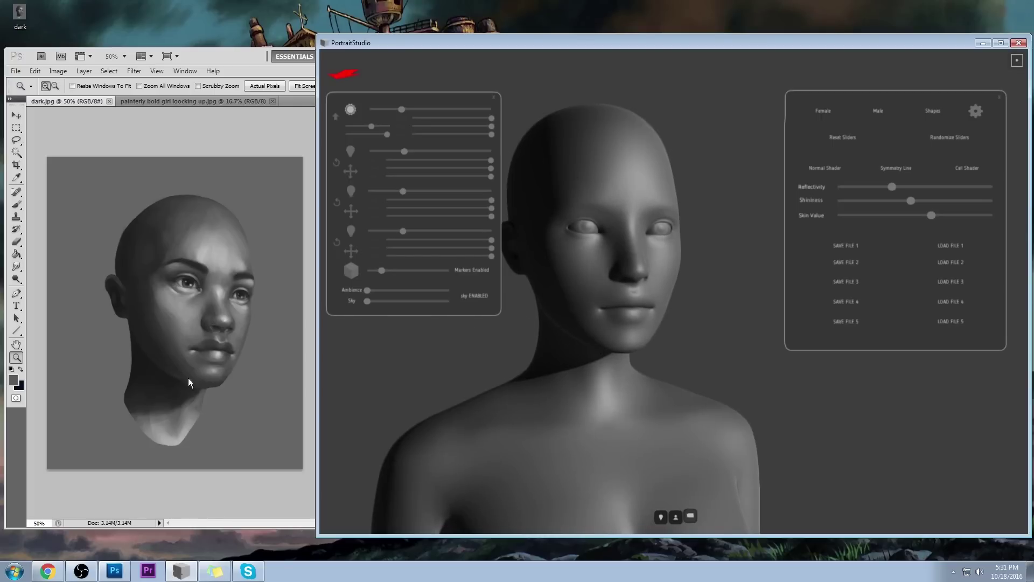
Bring Photoshop to the front and move its window to the top of the screen
left_click(254, 126)
left_click(244, 54)
left_click_drag(244, 54, 240, 7)
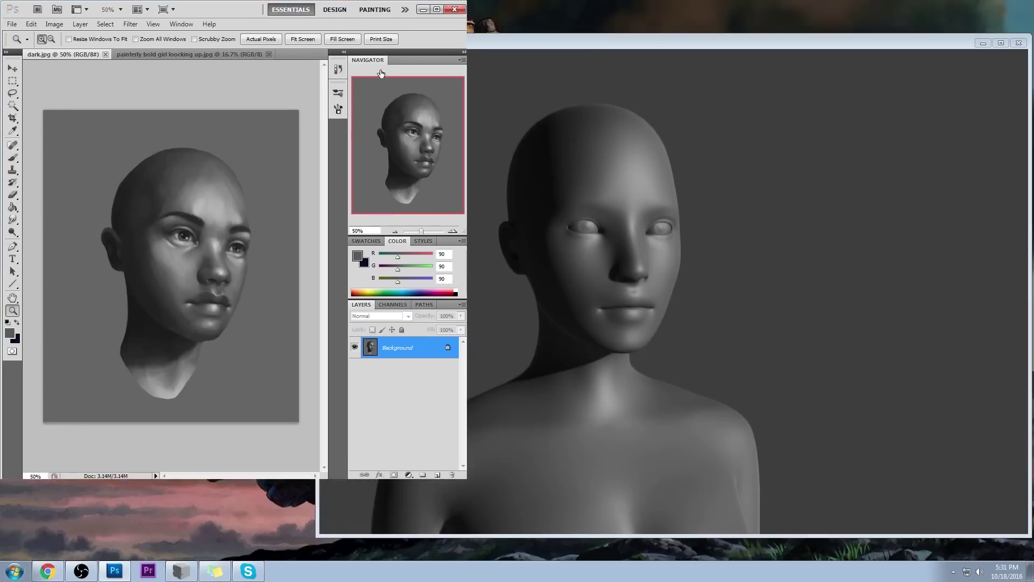
Maximize the Photoshop window and switch to the Brush tool
key("super+Up")
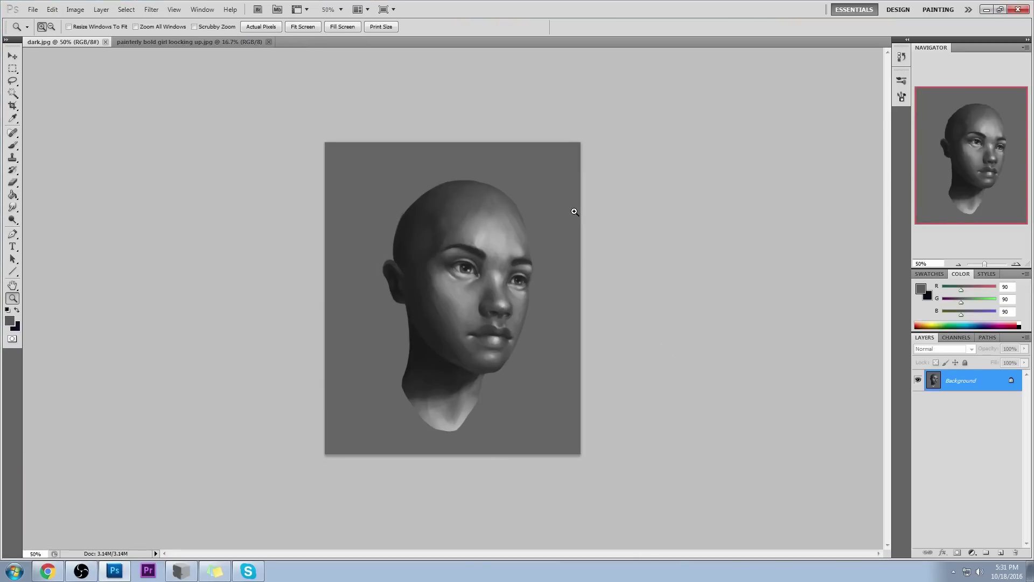
key("b")
right_click(578, 279)
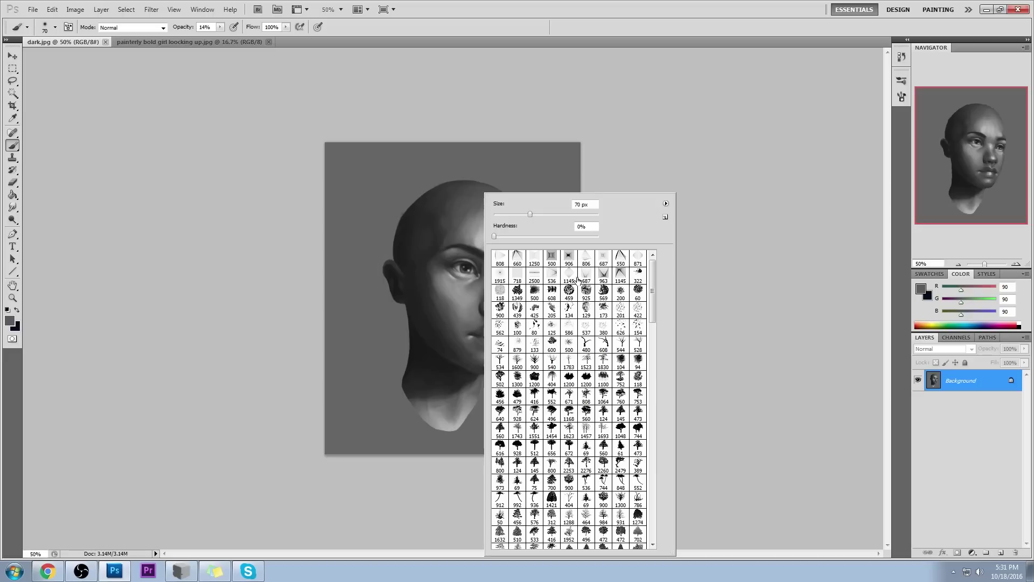
left_click(760, 274)
Open Filter > Liquify, undo a trial brow warp, and select the Forward Warp tool at 66.7% zoom
left_click(150, 10)
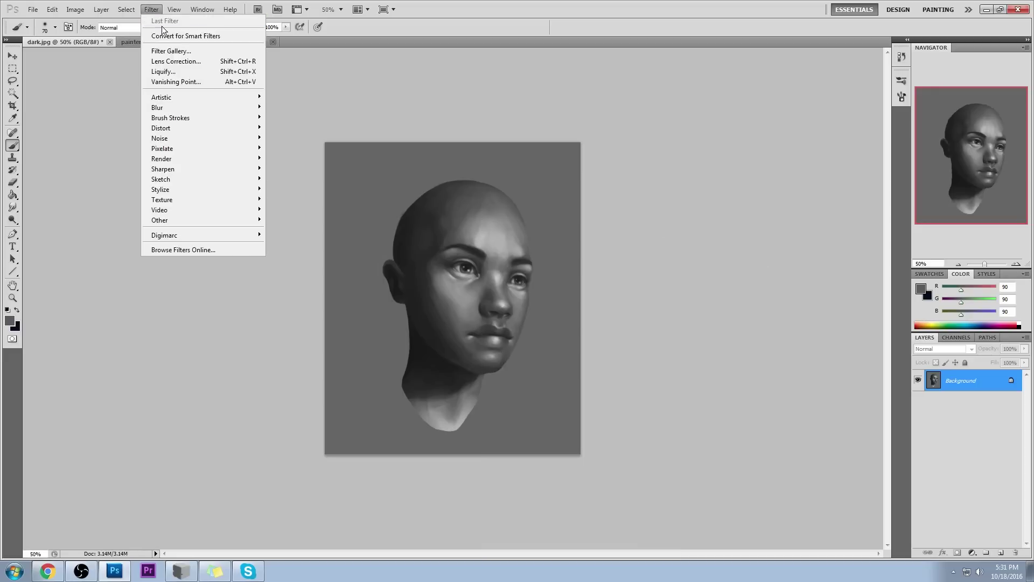
left_click(174, 74)
left_click_drag(498, 207, 515, 251)
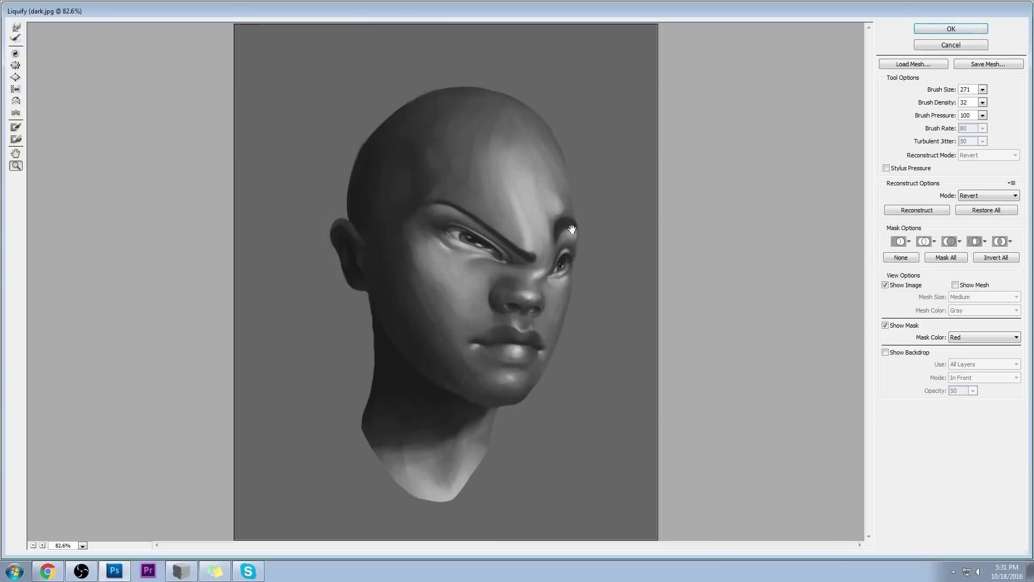
key("ctrl+z")
left_click(537, 182)
left_click(633, 204, "alt")
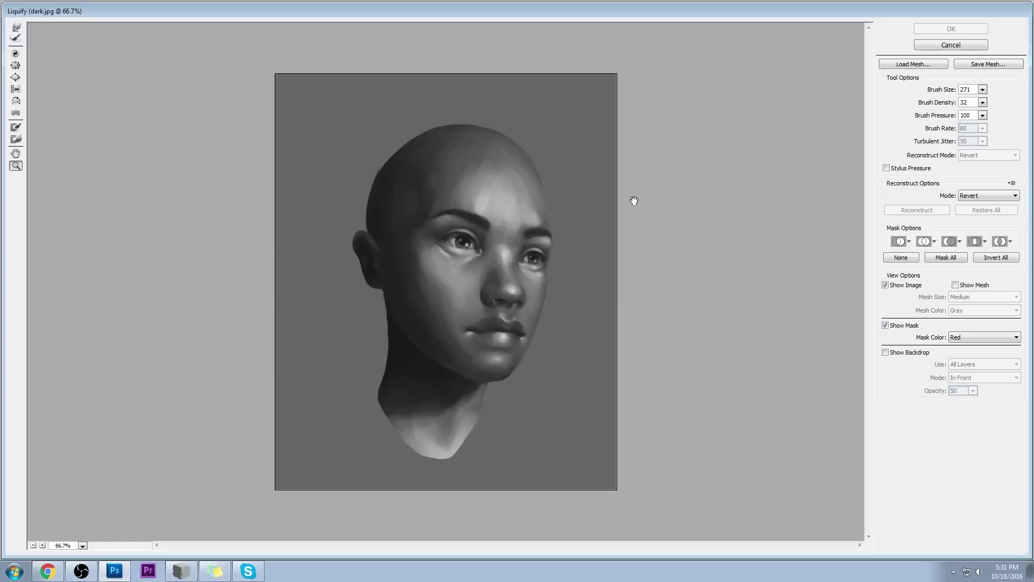
left_click(602, 188)
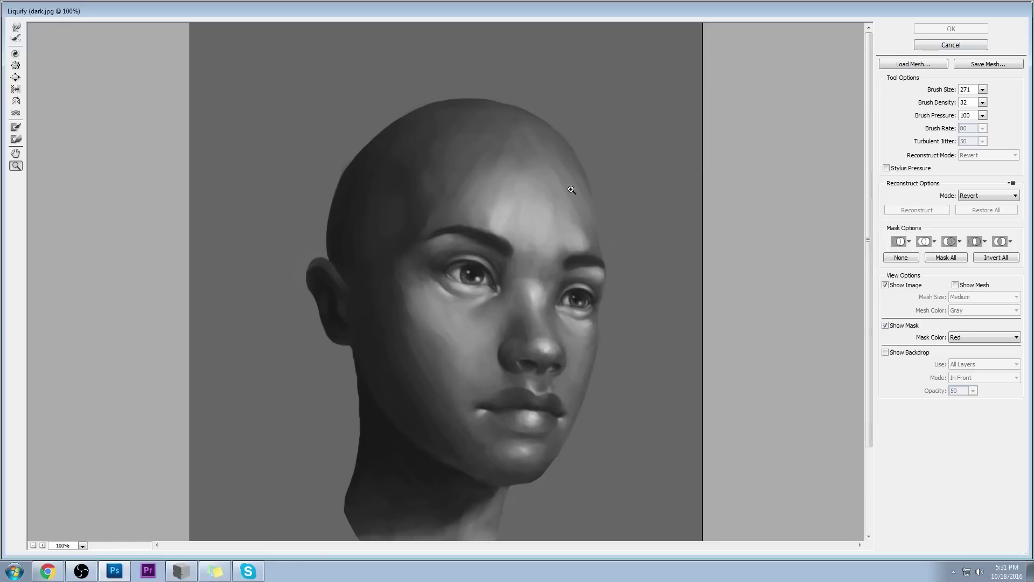
left_click(16, 26)
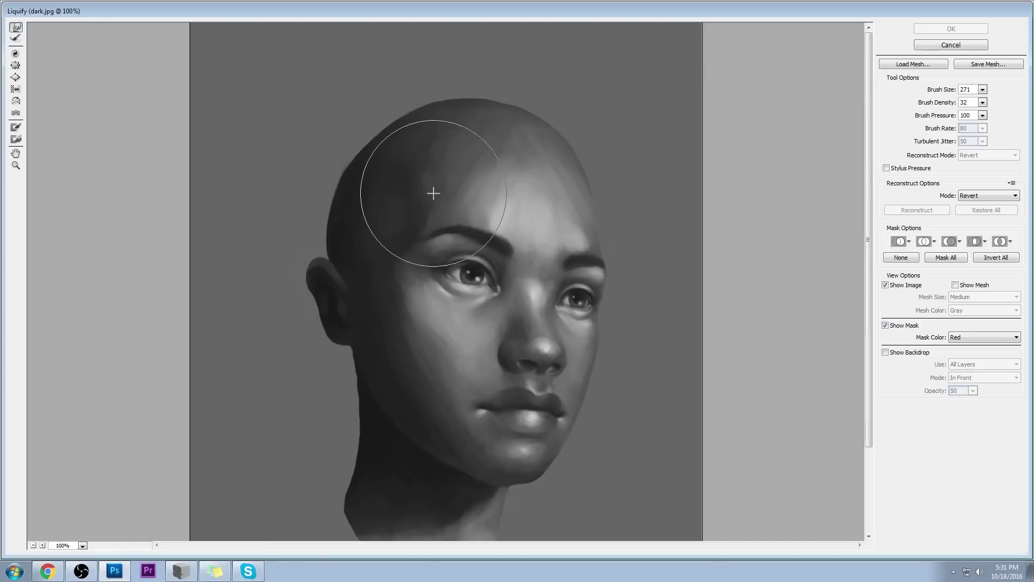
key("ctrl+minus")
Set the warp brush to size 496 and density 19, warp the temple, then reduce size to 316
left_click(983, 89)
left_click(957, 102)
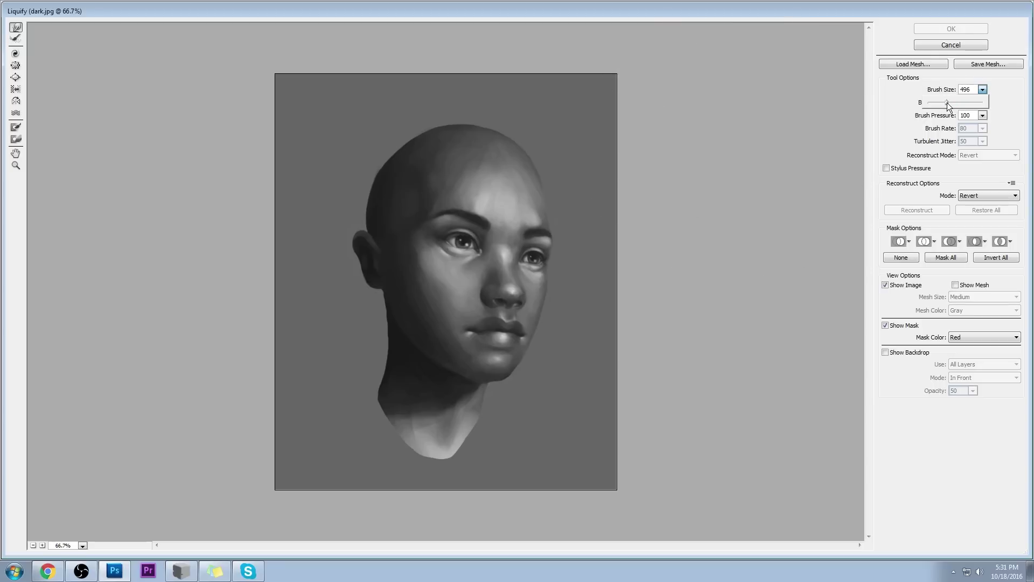
left_click(982, 102)
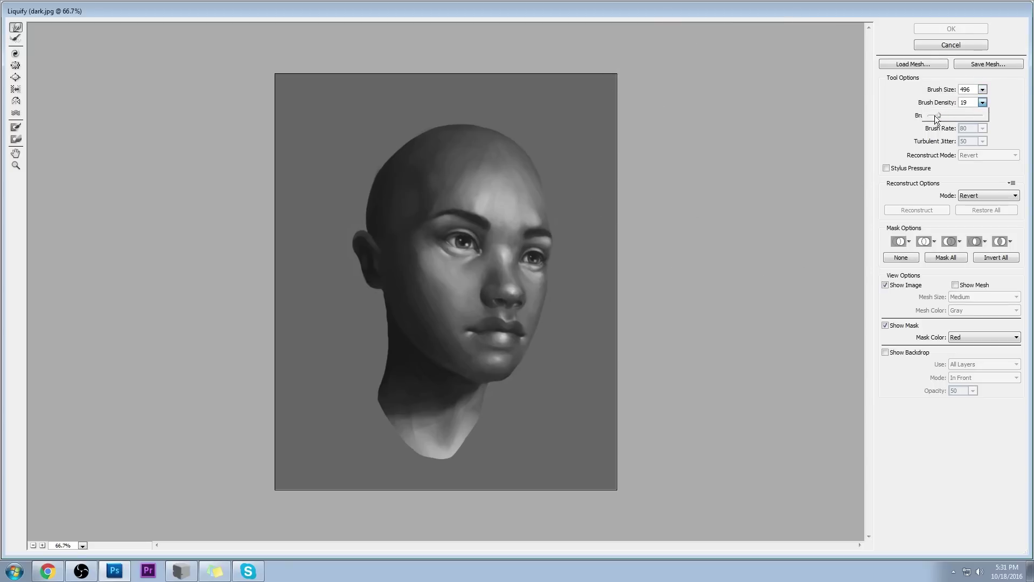
left_click(526, 208)
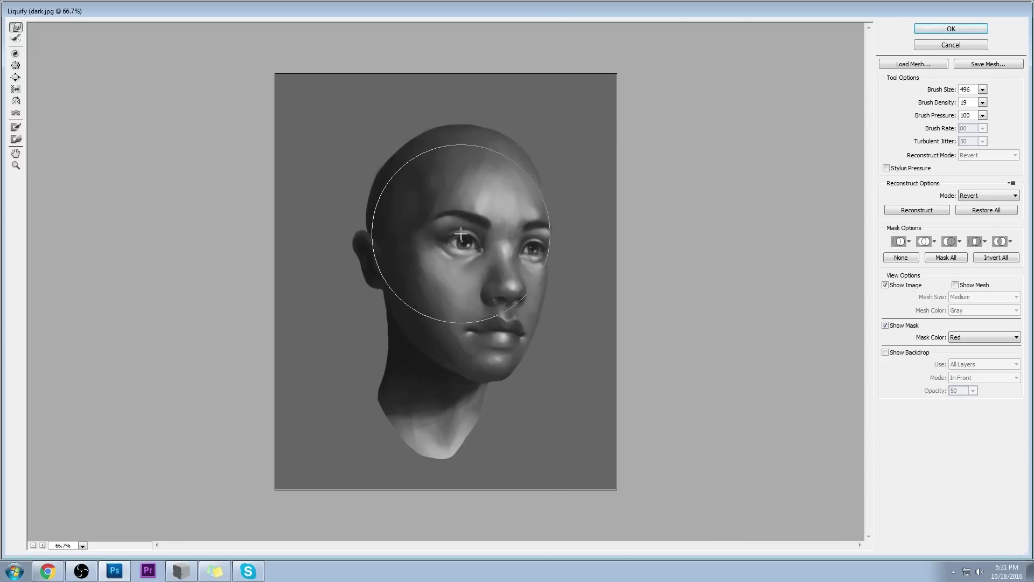
left_click(411, 237)
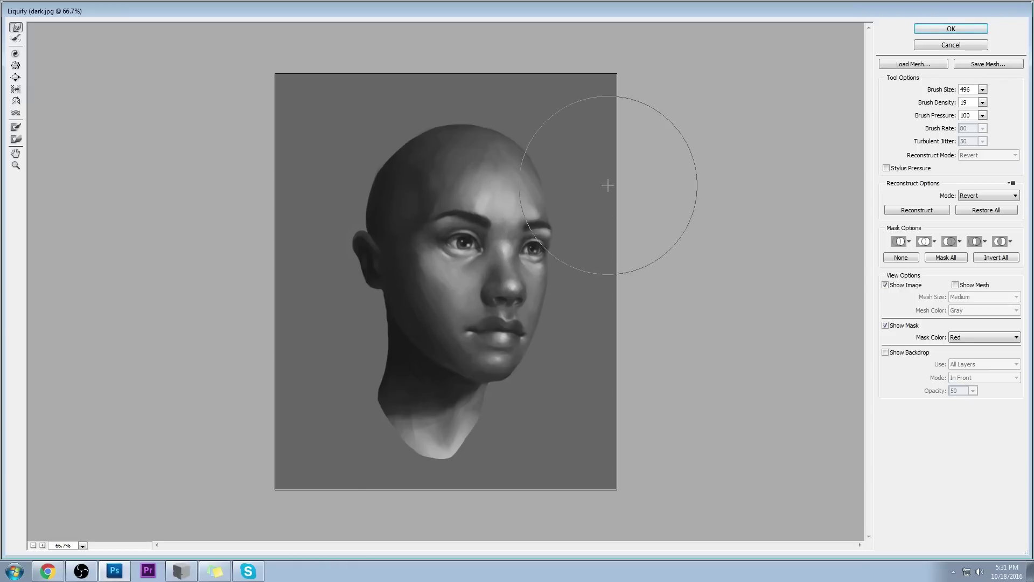
left_click(983, 90)
mouse_move(946, 105)
left_mouse_down()
mouse_move(965, 104)
mouse_move(941, 107)
left_mouse_up()
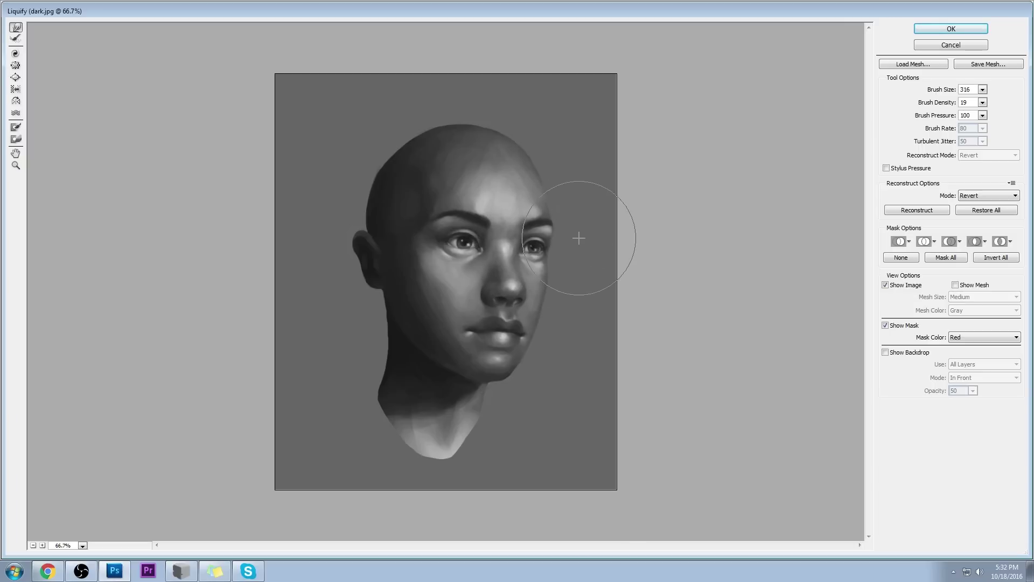
Drag the Liquify Brush Size slider down to 181 for finer face reshaping
left_click_drag(982, 89, 931, 106)
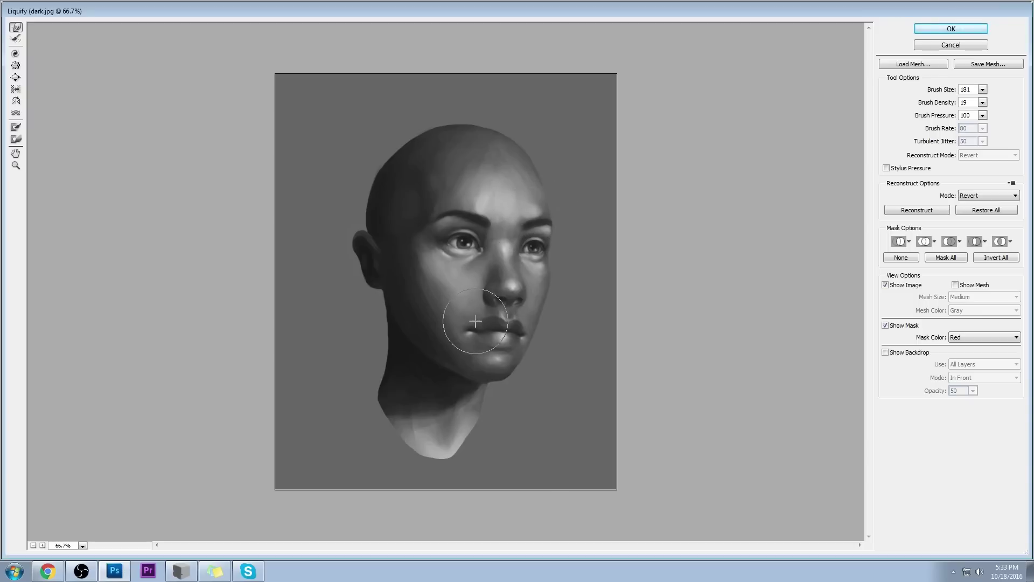
Reduce the Liquify brush size to 166, then to 136
left_click(982, 90)
left_click_drag(941, 102, 934, 103)
key("bracketleft")
key("bracketleft")
key("bracketleft")
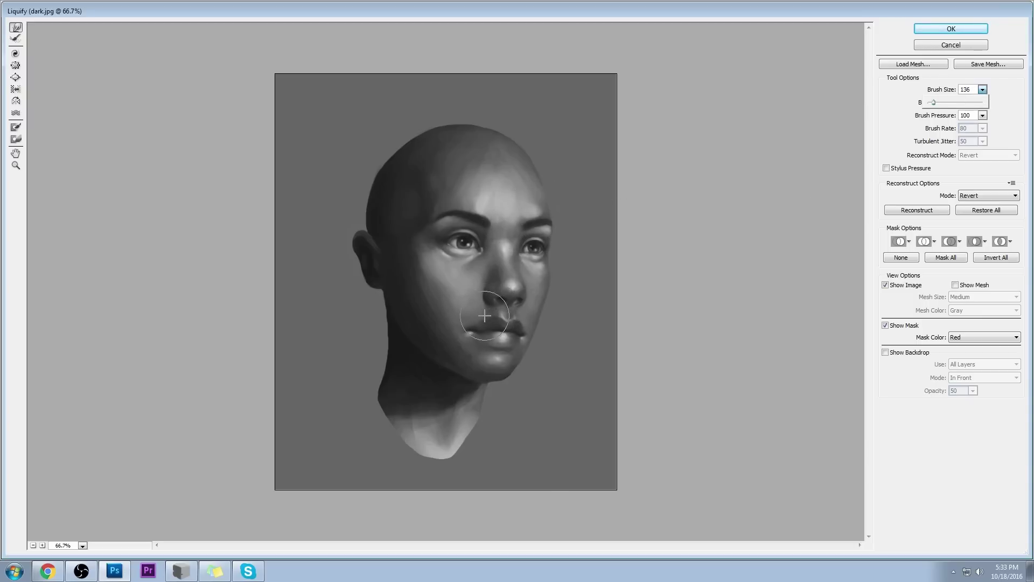
Check the PortraitStudio reference model, then return to Liquify and apply the warps
left_click(178, 571)
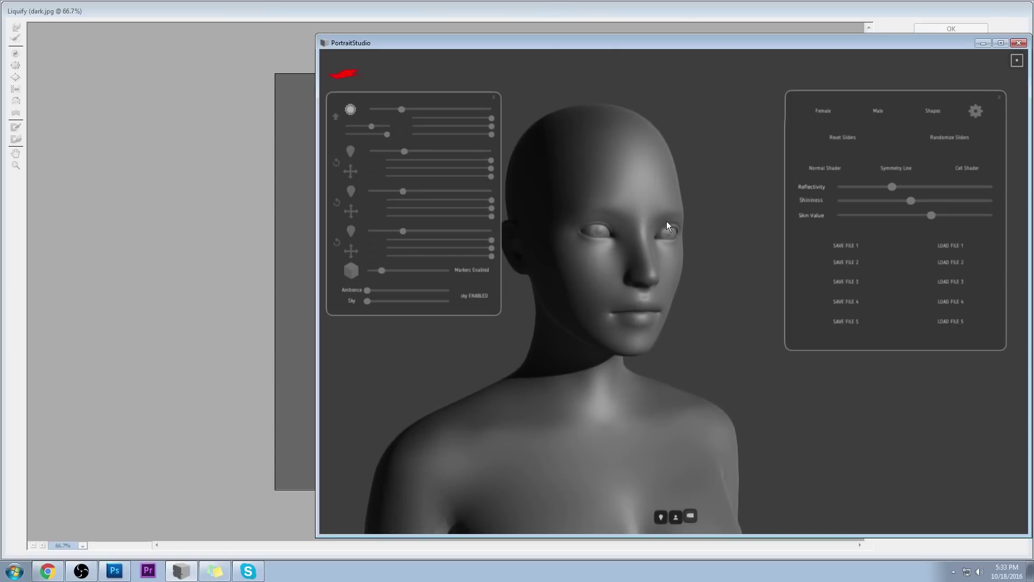
left_click(647, 7)
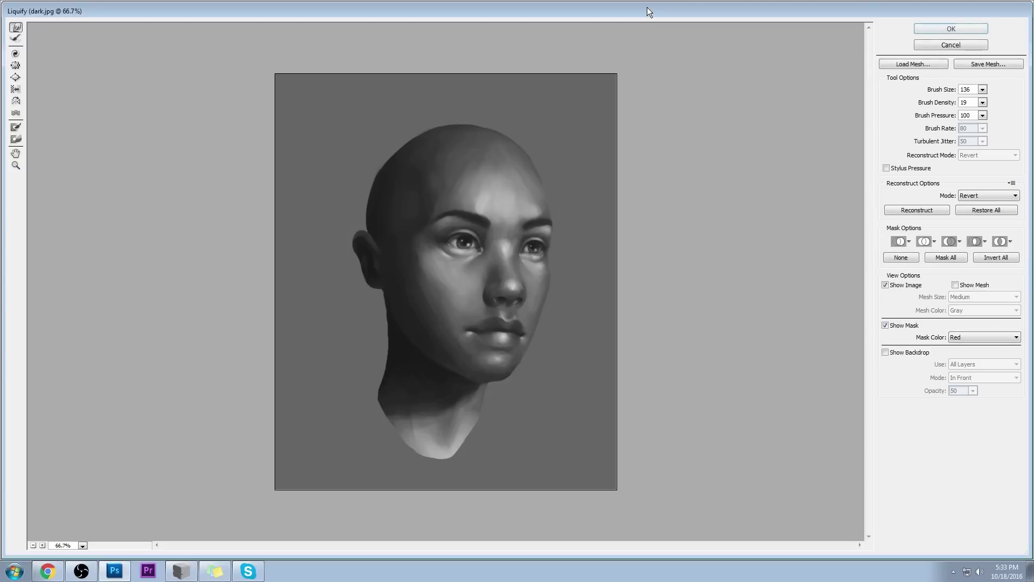
left_click(936, 30)
On the colour painterly portrait, brush trial strokes near the eye and right of the head, undoing one
left_click(226, 43)
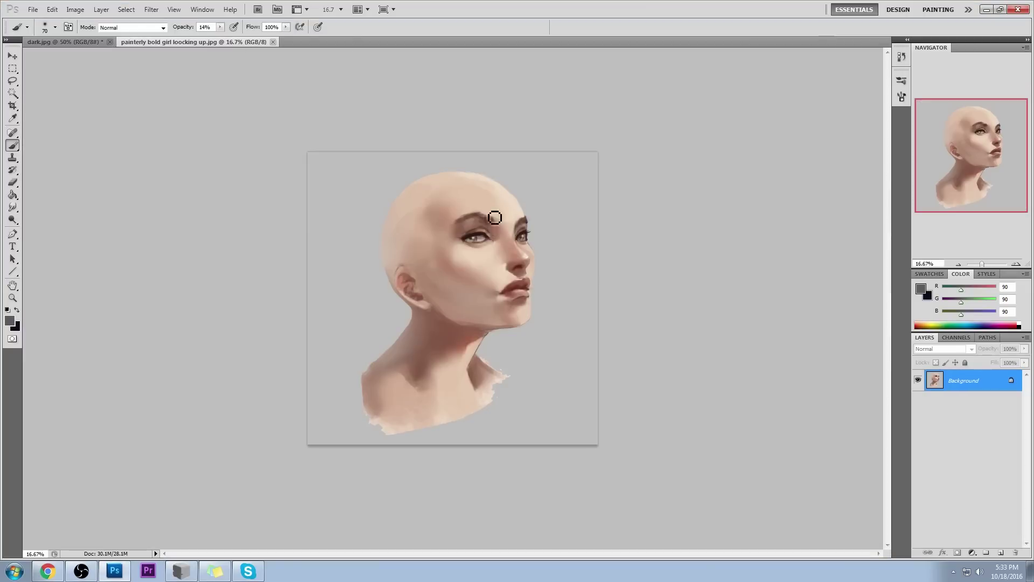
mouse_move(539, 246)
left_mouse_down()
mouse_move(547, 228)
mouse_move(522, 240)
left_mouse_up()
mouse_move(560, 203)
left_mouse_down()
mouse_move(542, 212)
mouse_move(564, 235)
mouse_move(547, 259)
mouse_move(591, 241)
mouse_move(566, 242)
mouse_move(591, 247)
mouse_move(575, 229)
mouse_move(563, 237)
mouse_move(577, 232)
left_mouse_up()
key("alt")
key("ctrl+alt+z")
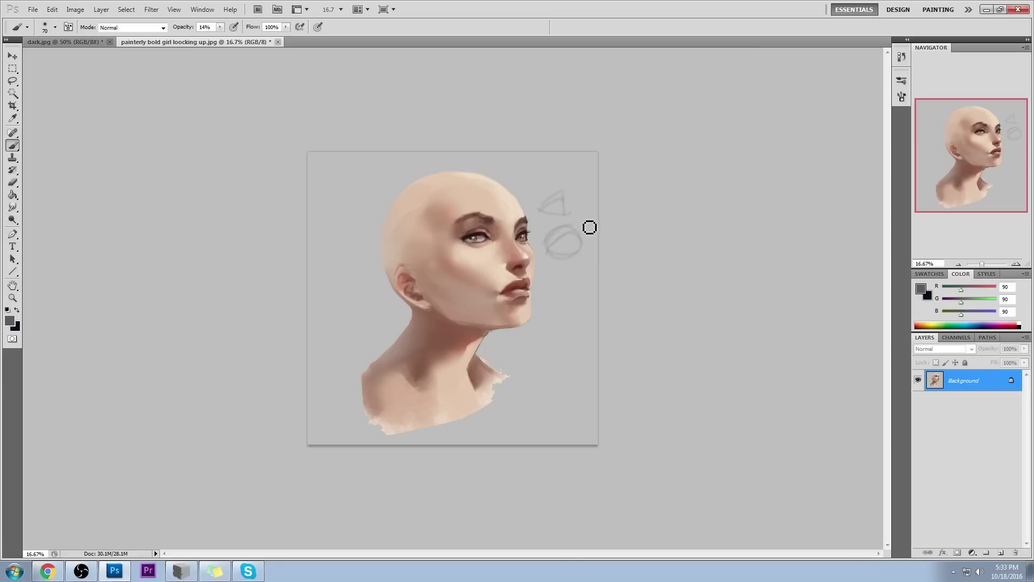
Add more triangle and circle sketch strokes, undo them, and return to dark.jpg
mouse_move(551, 240)
left_mouse_down()
mouse_move(563, 207)
mouse_move(548, 239)
left_mouse_up()
left_click_drag(565, 238, 593, 239)
left_click_drag(585, 224, 574, 303)
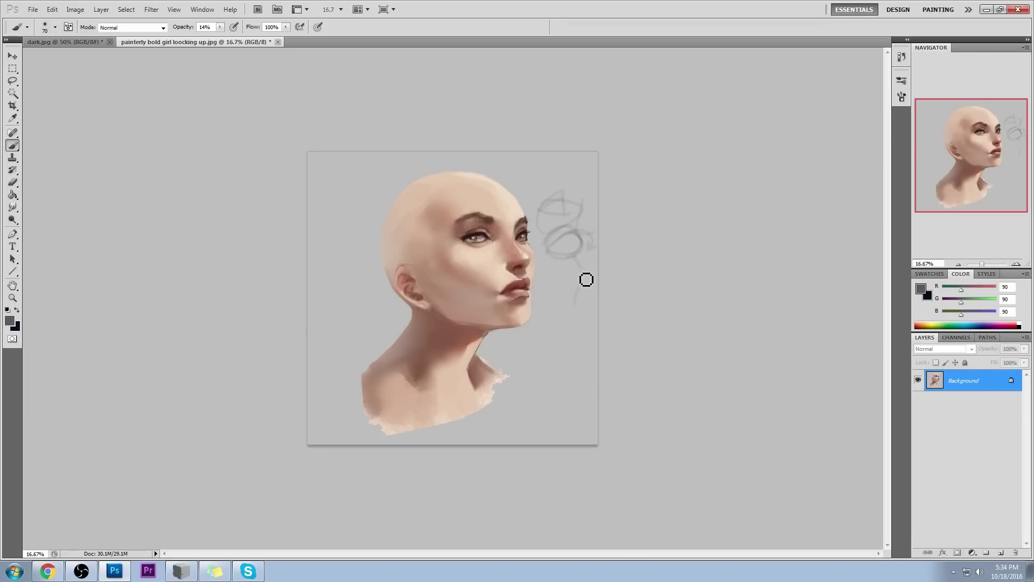
key("ctrl+alt+z")
key("ctrl+alt+z")
key("ctrl+alt+z")
key("ctrl+alt+z")
key("ctrl+alt+z")
key("ctrl+alt+z")
key("ctrl+alt+z")
key("ctrl+alt+z")
key("ctrl+alt+z")
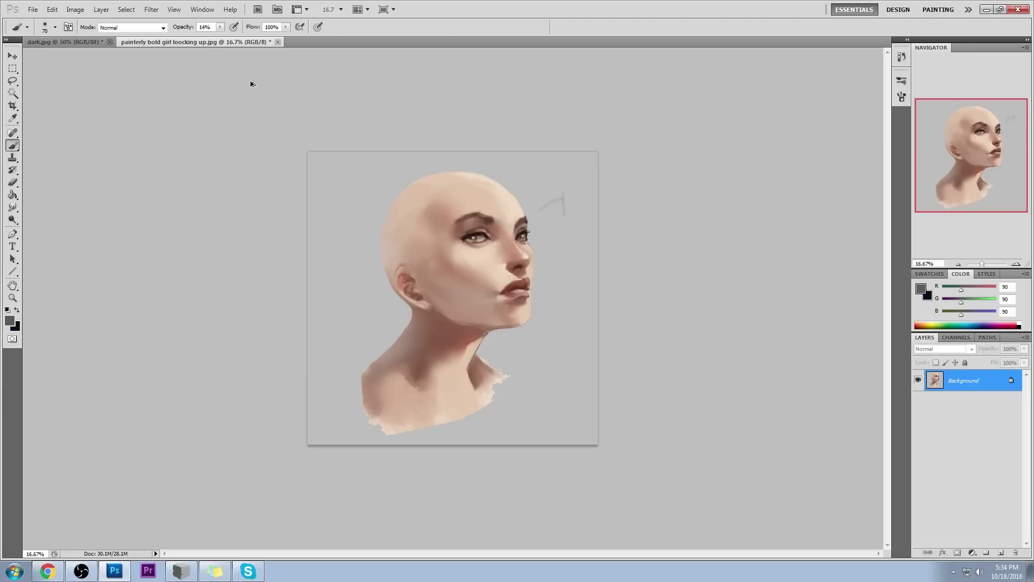
left_click(80, 42)
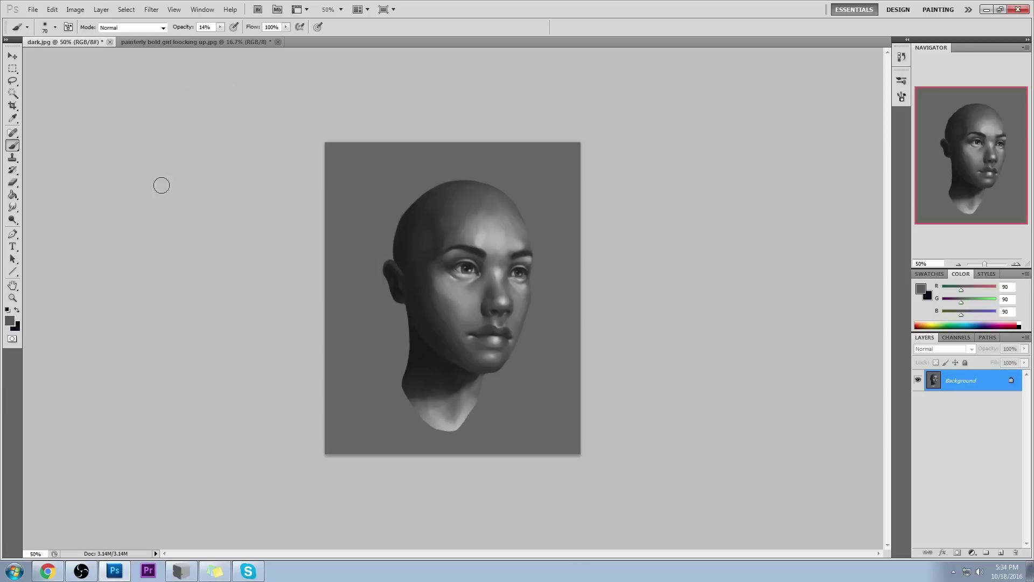
Copy the liquified image, revert the history to the original, and paste it in place as Layer 1
left_click(901, 56)
key("ctrl+a")
key("ctrl+c")
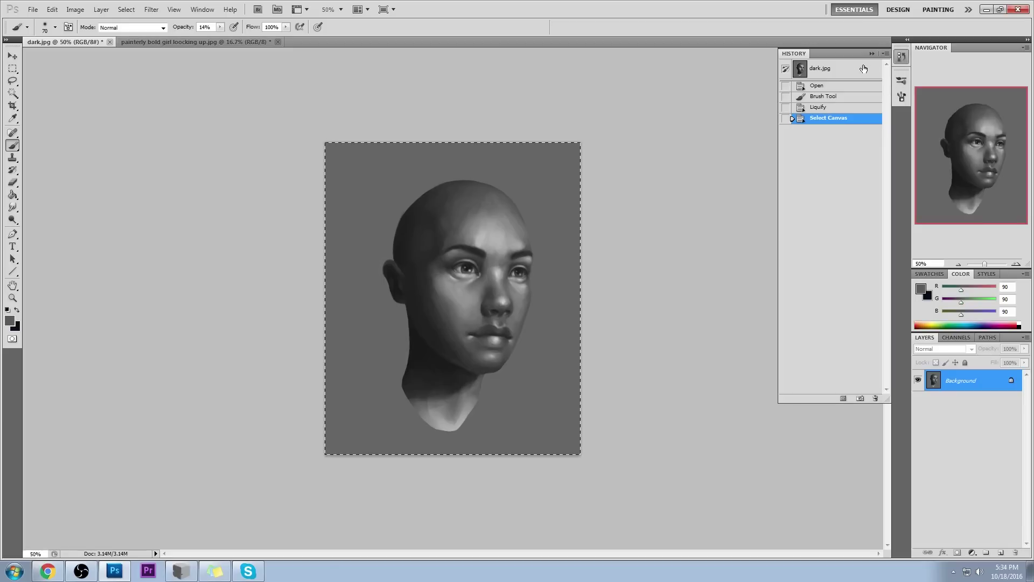
left_click(866, 69)
key("ctrl+shift+v")
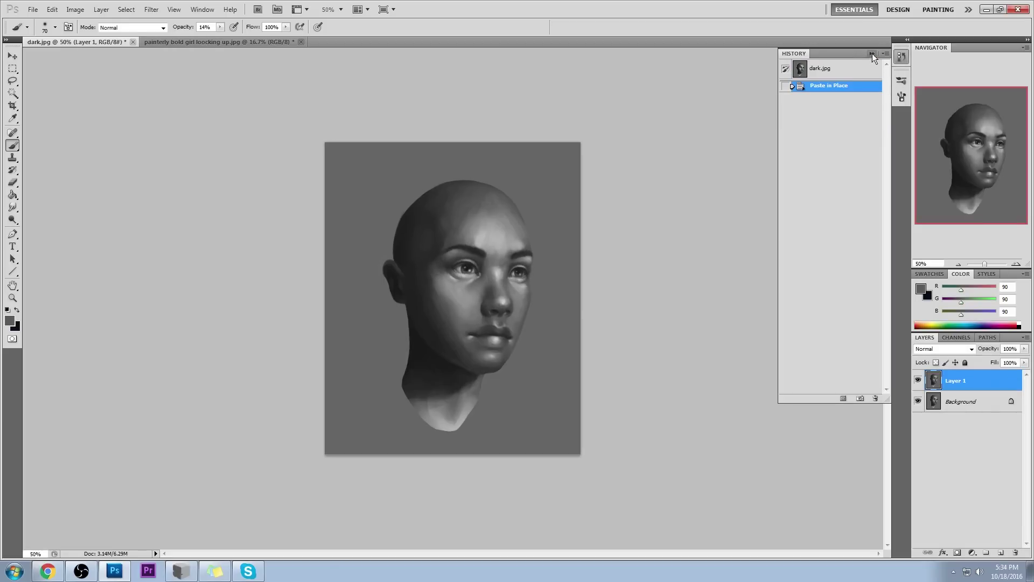
left_click(871, 53)
Zoom in and out, then toggle Layer 1's visibility repeatedly to compare with the Background
key("ctrl+plus")
key("ctrl+plus")
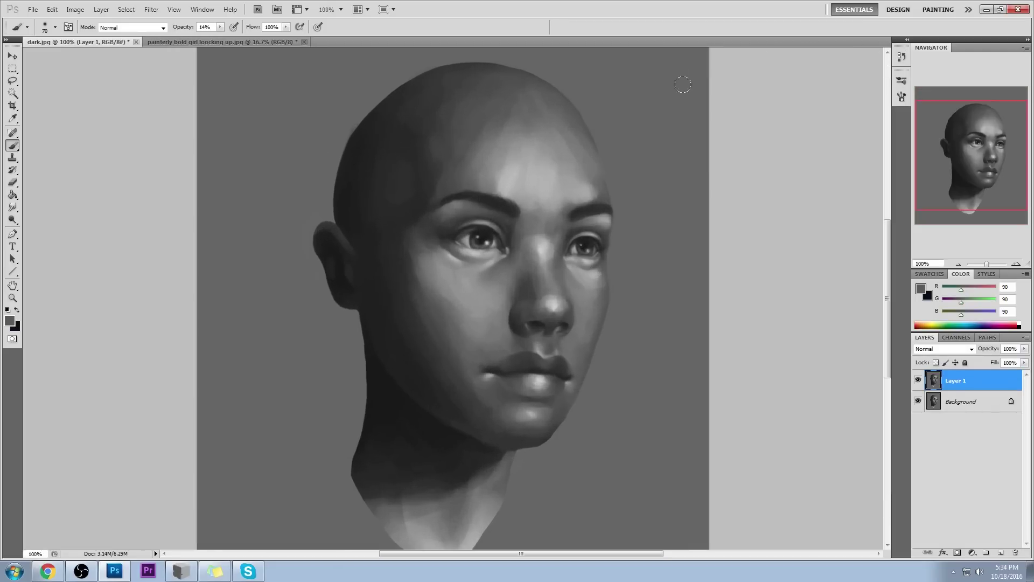
key("ctrl+minus")
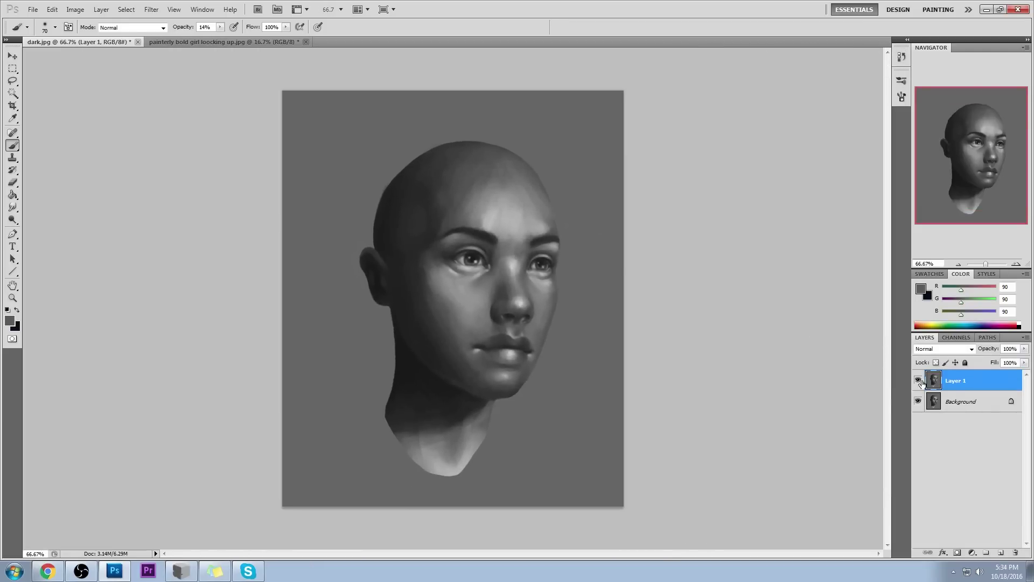
left_click(918, 380)
left_click(917, 381)
left_click(919, 381)
left_click(918, 381)
left_click(918, 381)
left_click(919, 382)
left_click(919, 381)
left_click(918, 381)
left_click(919, 381)
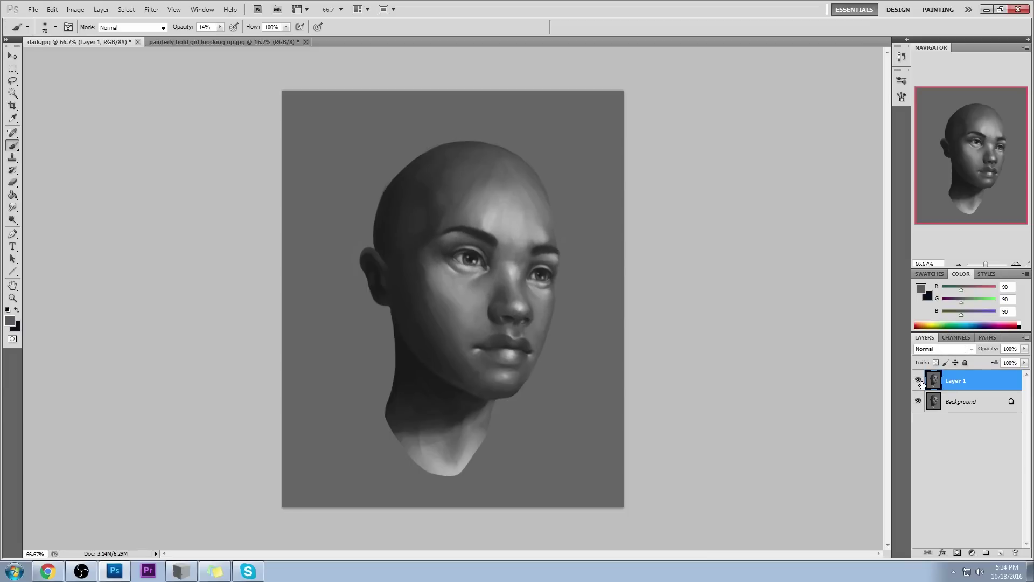
Keep comparing Layer 1 against the Background, leave it visible, and add a new empty Layer 2
left_click(918, 381)
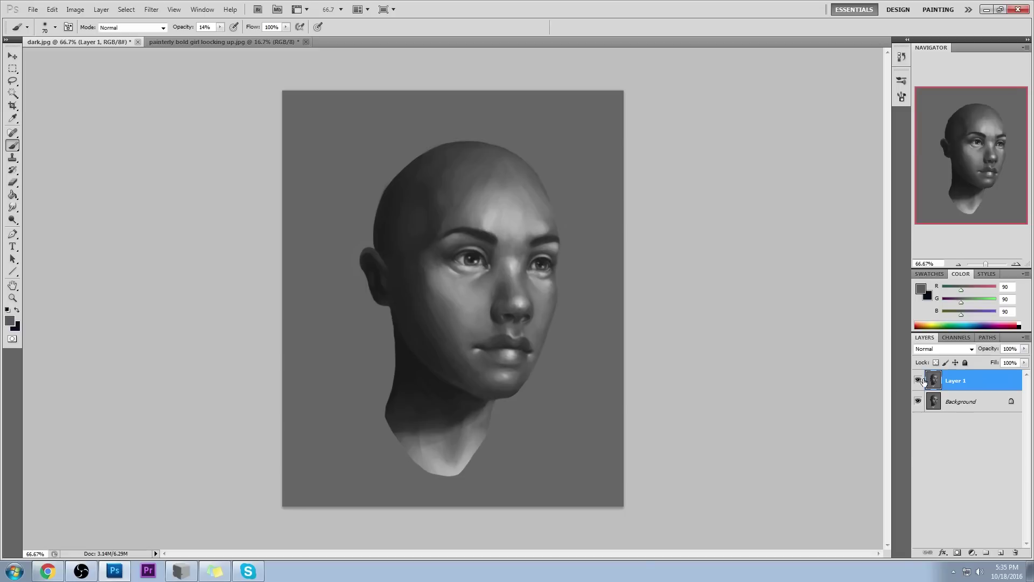
left_click(918, 380)
left_click(918, 380)
left_click(917, 381)
left_click(918, 381)
left_click(918, 382)
left_click(918, 381)
left_click(918, 381)
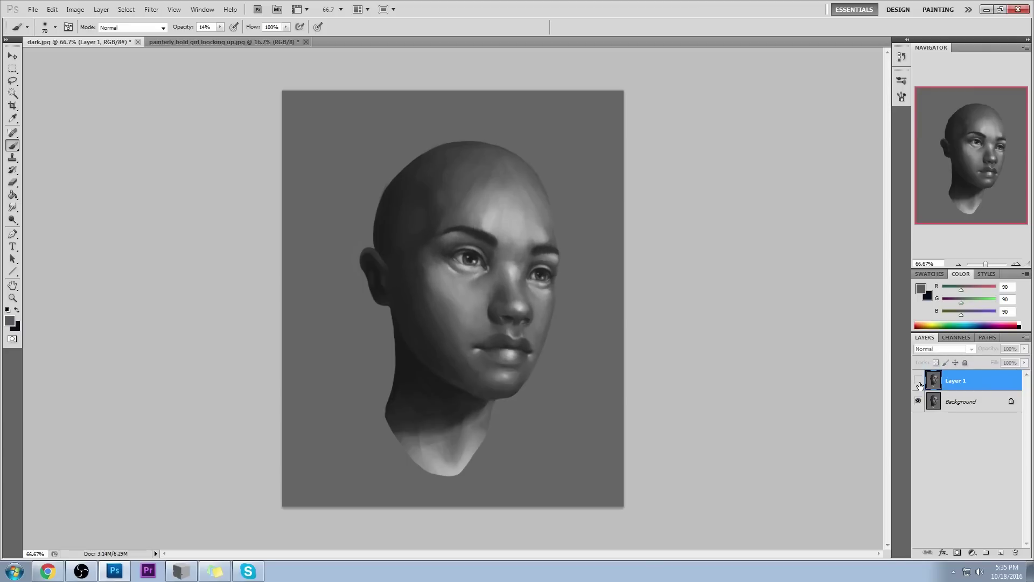
left_click(918, 381)
left_click(918, 381)
left_click(918, 381)
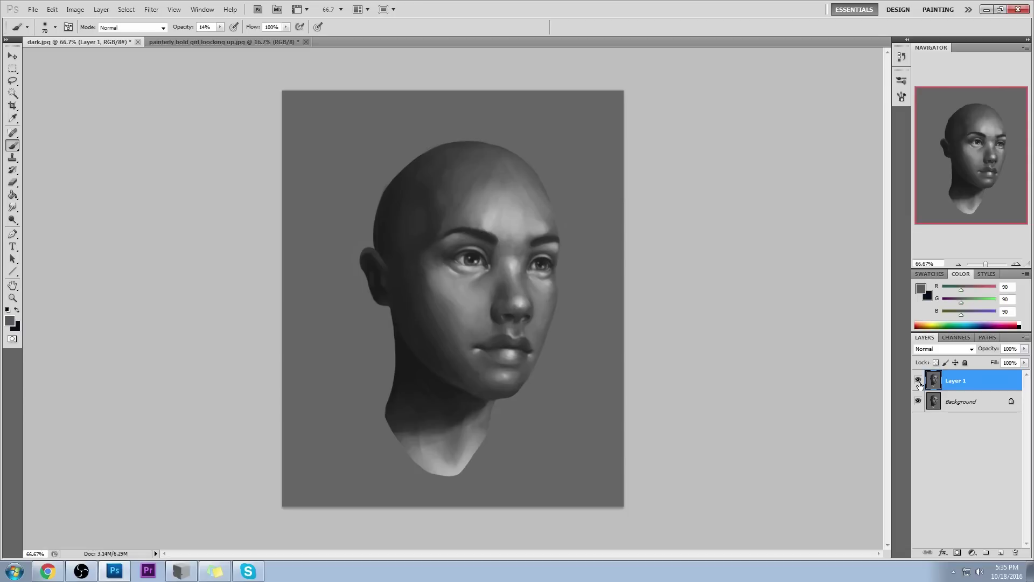
left_click(1001, 553)
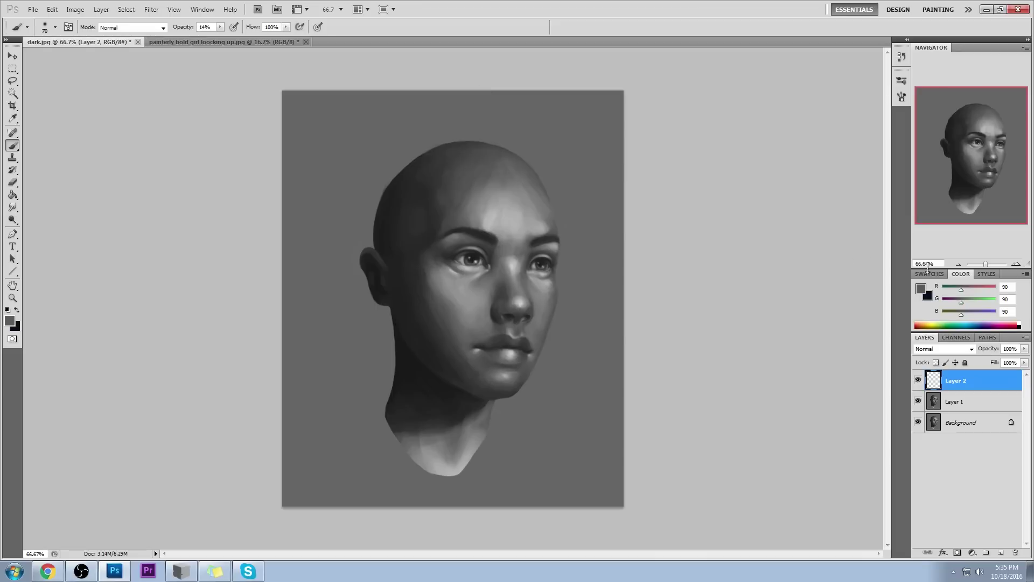
Set the foreground colour to pure red and raise brush opacity to 100%
left_click(922, 290)
left_click(723, 119)
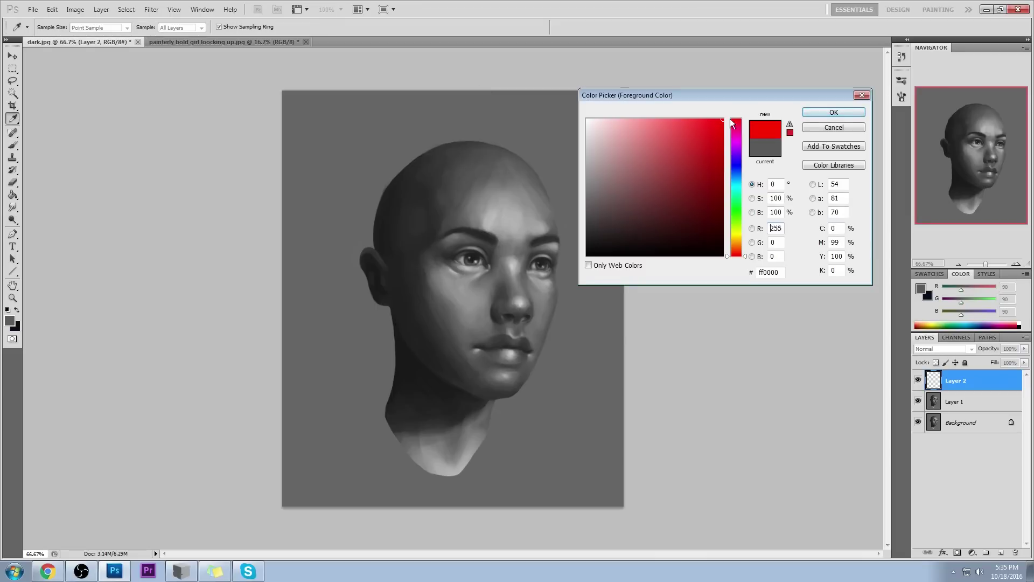
key("Return")
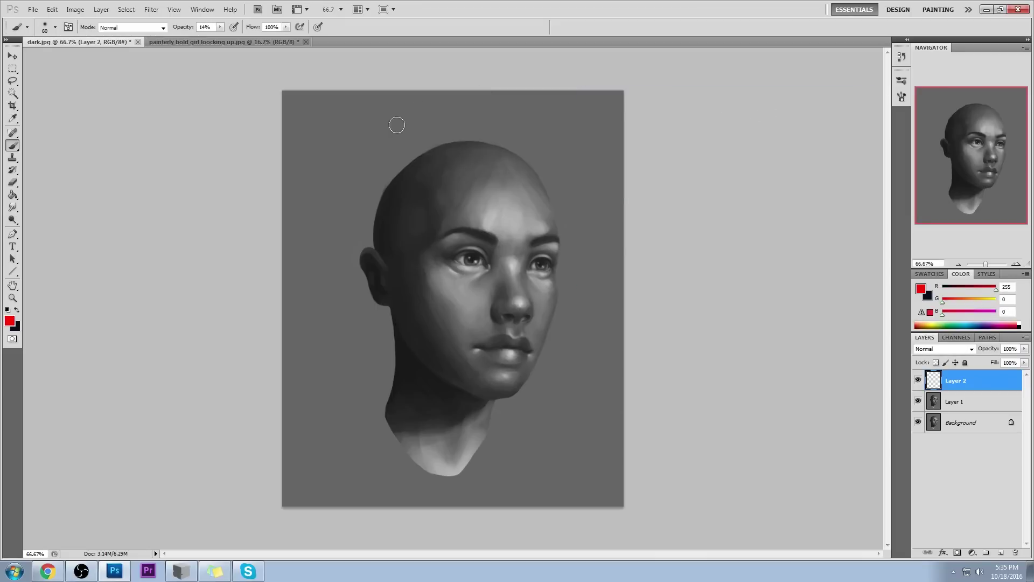
left_click(220, 27)
mouse_move(221, 31)
left_mouse_down()
mouse_move(361, 47)
mouse_move(347, 135)
mouse_move(473, 129)
left_mouse_up()
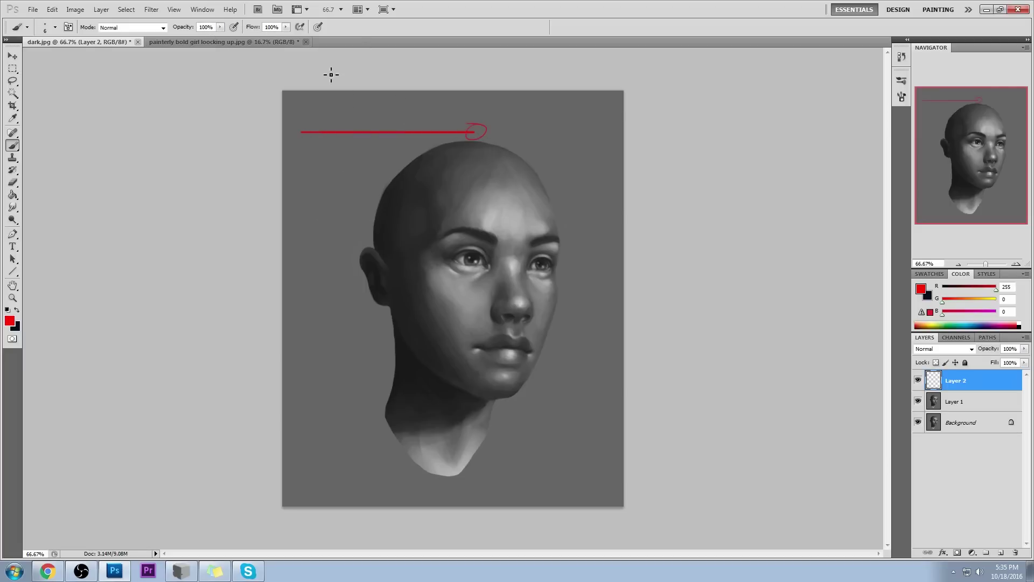
Sketch a red tapered triangle above the head, plus circles, a long horizontal line and an arrow
key("ctrl+z")
key("ctrl+alt+z")
left_click(316, 118, "shift")
left_click(315, 139, "shift")
left_click(472, 136, "shift")
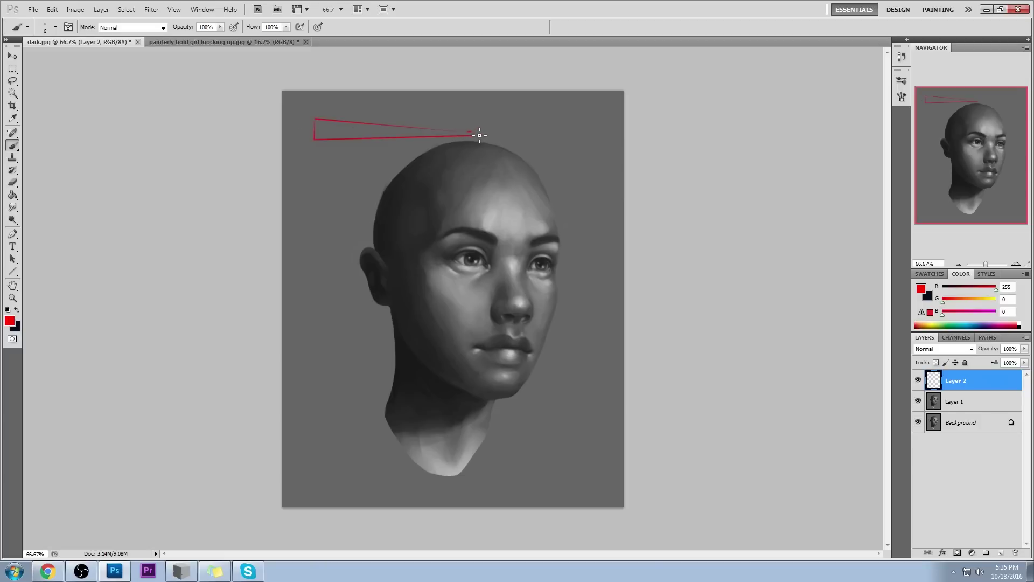
mouse_move(465, 108)
left_mouse_down()
mouse_move(503, 109)
mouse_move(458, 102)
left_mouse_up()
left_click_drag(295, 121, 293, 105)
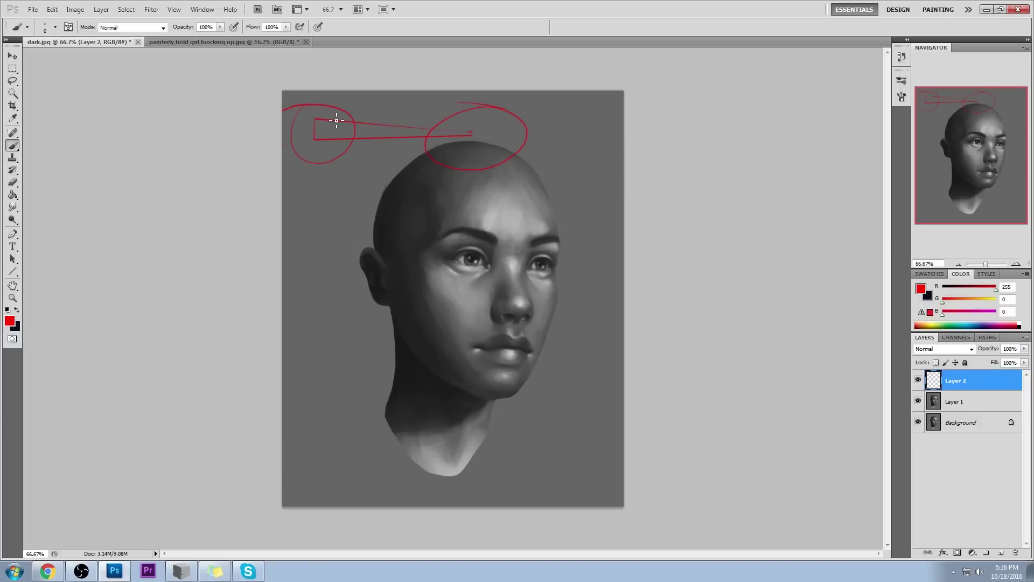
mouse_move(306, 106)
left_mouse_down()
mouse_move(314, 145)
mouse_move(468, 132)
mouse_move(455, 130)
mouse_move(470, 139)
mouse_move(614, 134)
left_mouse_up()
left_click_drag(316, 141, 577, 141)
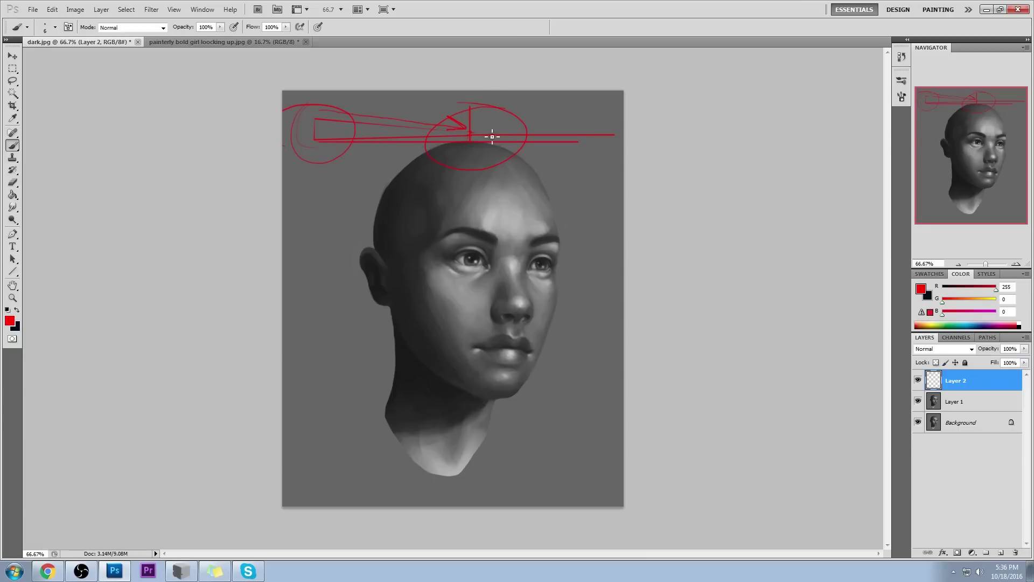
left_click_drag(534, 138, 551, 119)
Resample the red, add long guide lines, then undo everything except the top triangle
left_click(477, 135, "alt")
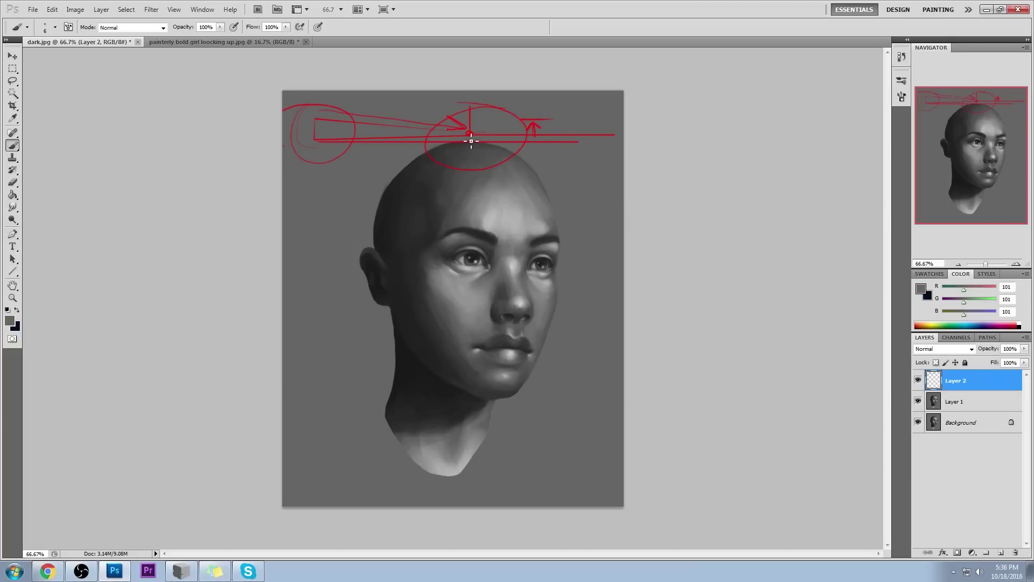
left_click(534, 138, "alt")
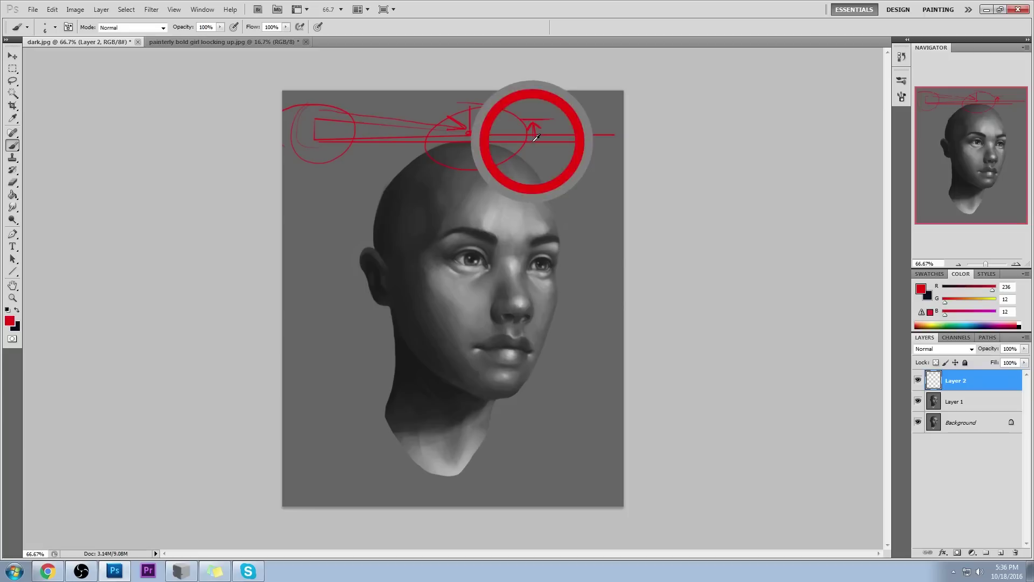
left_click(376, 139, "alt")
left_click_drag(303, 98, 311, 162)
left_click_drag(284, 103, 687, 102)
left_click_drag(282, 160, 635, 151)
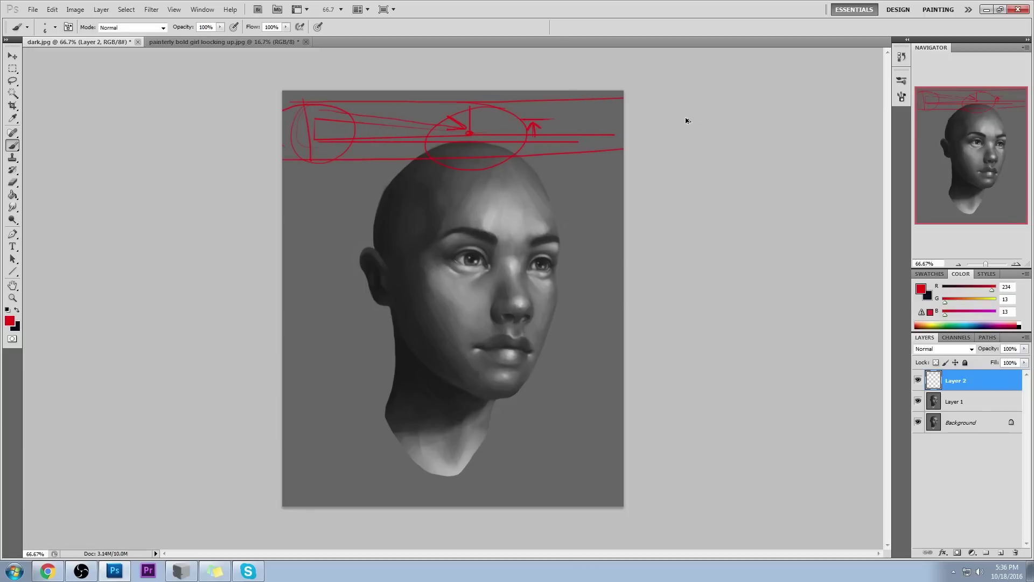
key("ctrl+alt+z")
key("ctrl+alt+z")
key("ctrl+alt+z")
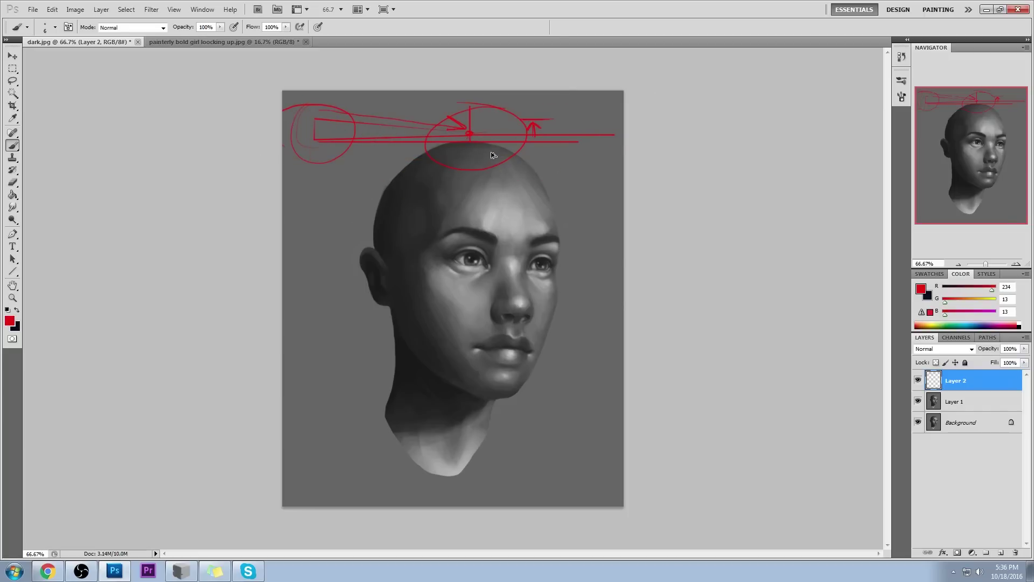
key("ctrl+alt+z")
key("ctrl+alt+z")
key("ctrl+alt+z")
key("ctrl+alt+z")
key("ctrl+alt+z")
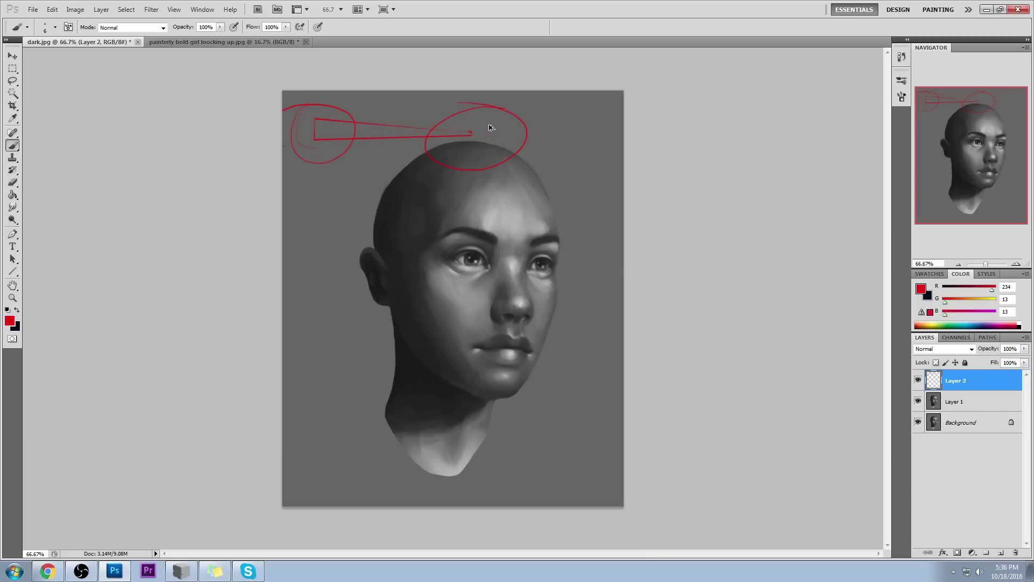
key("ctrl+alt+z")
key("ctrl+alt+z")
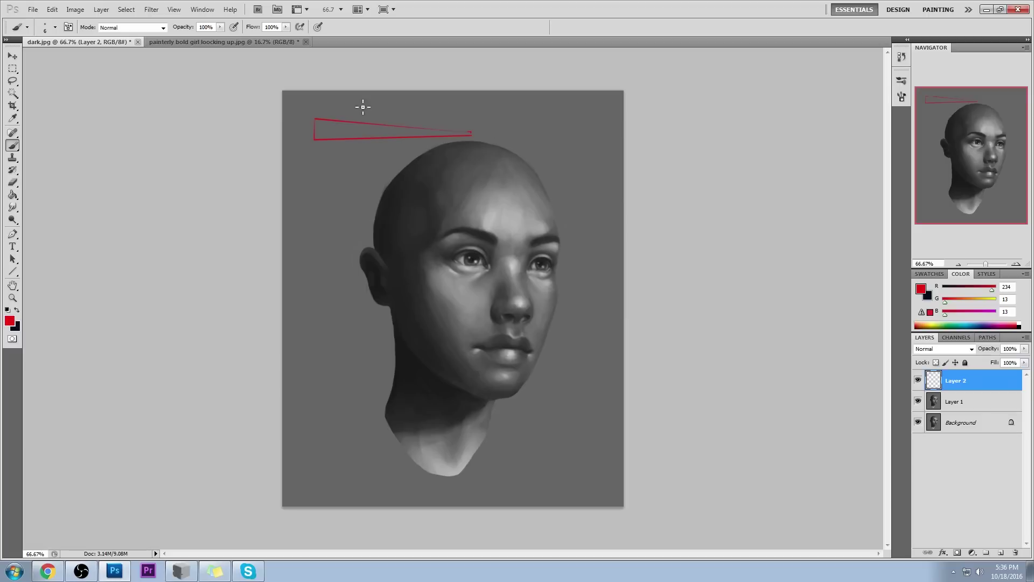
key("ctrl+alt+z")
Brush a red ear-to-chin arrow, a horizontal brow line and circles around the temple
left_click_drag(317, 266, 452, 357)
left_click_drag(396, 338, 470, 358)
mouse_move(318, 266)
left_mouse_down()
mouse_move(387, 287)
mouse_move(462, 359)
left_mouse_up()
left_click_drag(317, 236, 506, 236)
left_click_drag(306, 227, 328, 250)
mouse_move(423, 224)
left_mouse_down()
mouse_move(397, 236)
mouse_move(443, 235)
mouse_move(383, 233)
mouse_move(425, 226)
mouse_move(384, 235)
mouse_move(423, 228)
left_mouse_up()
Undo the temple circles, the cone beside the ear and the triangle's bottom stroke
key("ctrl+z")
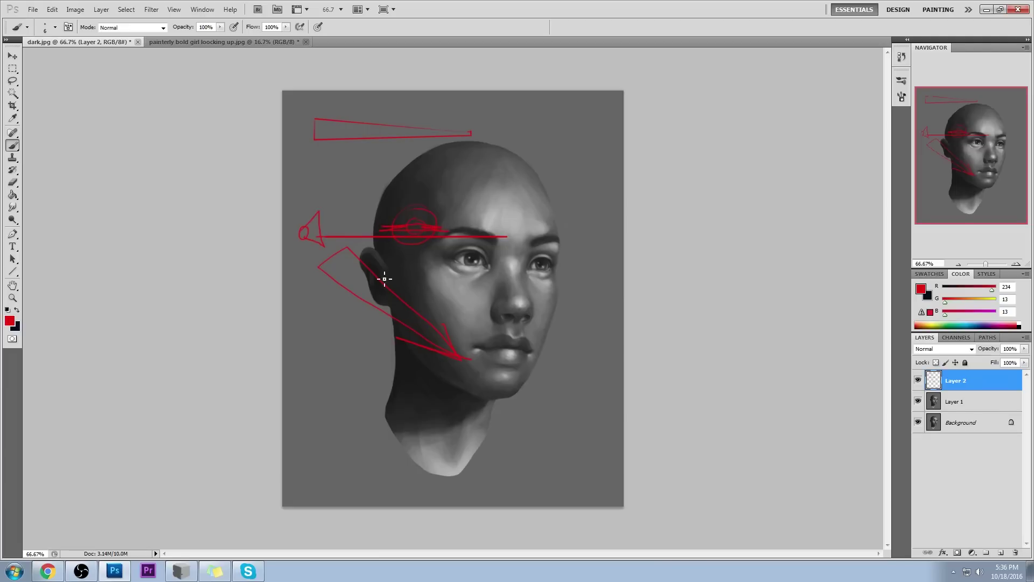
key("ctrl+alt+z")
key("ctrl+alt+z")
key("ctrl+alt+z")
key("ctrl+alt+z")
key("ctrl+alt+z")
key("ctrl+alt+z")
key("ctrl+alt+z")
key("ctrl+alt+z")
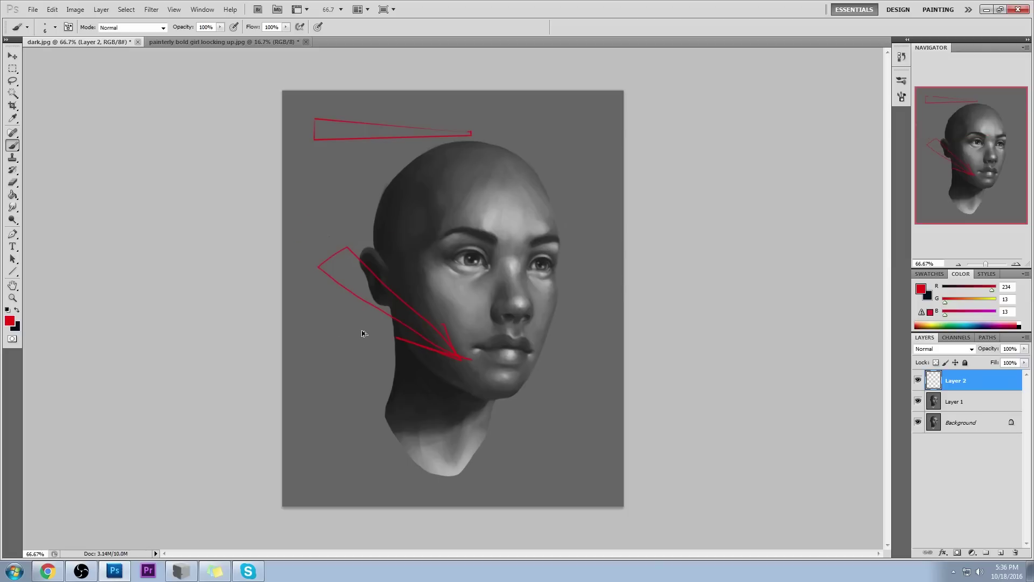
key("ctrl+alt+z")
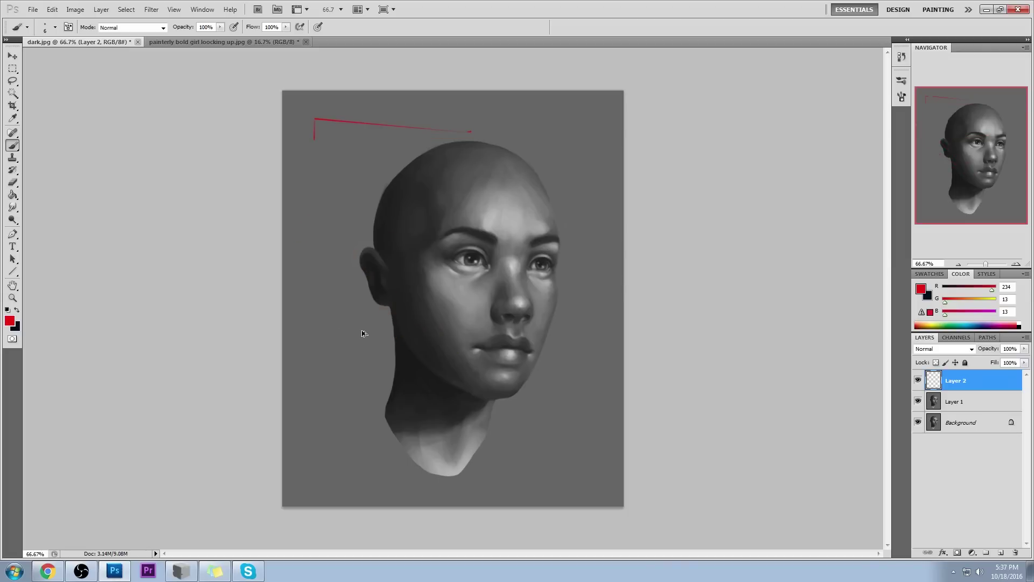
key("ctrl+alt+z")
Hide Layer 1, outline the left eye in red, and try then undo a construction box around it
left_click(916, 402)
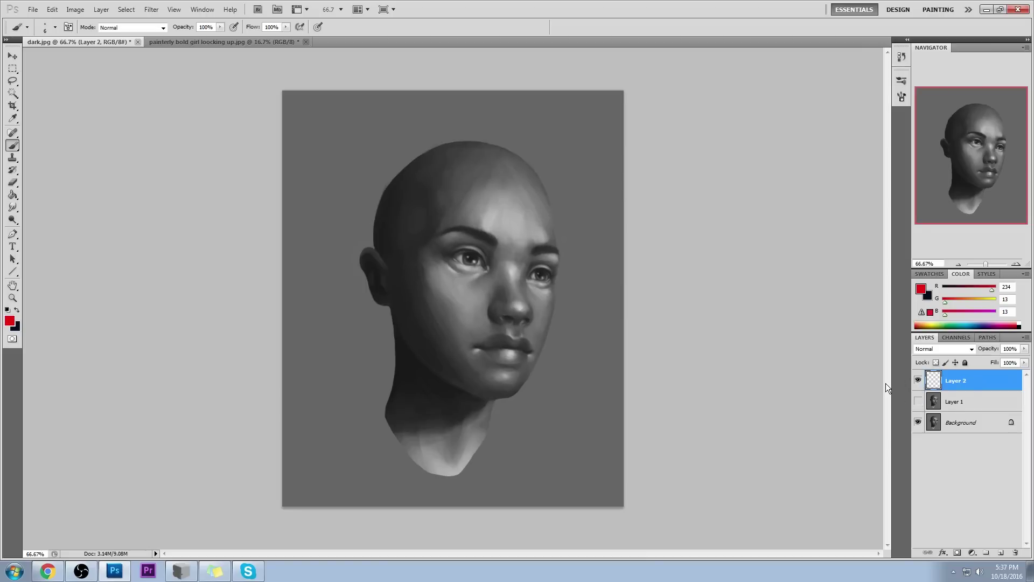
left_click(918, 399)
mouse_move(544, 268)
left_mouse_down()
mouse_move(452, 283)
mouse_move(493, 246)
left_mouse_up()
mouse_move(396, 218)
left_mouse_down()
mouse_move(490, 223)
mouse_move(450, 254)
left_mouse_up()
mouse_move(393, 284)
left_mouse_down()
mouse_move(440, 274)
mouse_move(434, 255)
mouse_move(444, 284)
mouse_move(452, 251)
mouse_move(489, 230)
mouse_move(479, 302)
mouse_move(432, 284)
mouse_move(392, 287)
mouse_move(478, 300)
left_mouse_up()
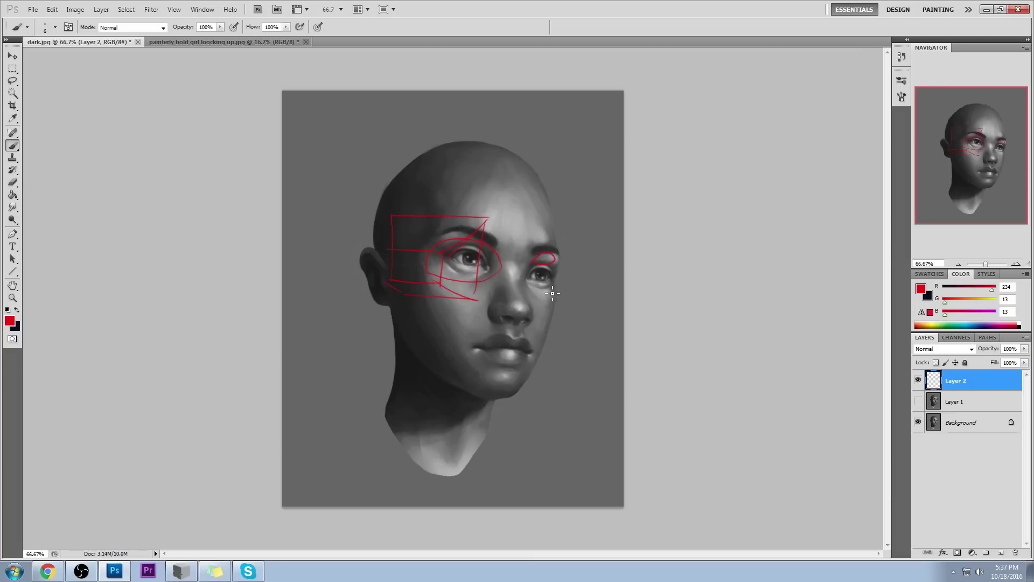
key("ctrl+alt+z")
key("ctrl+alt+z")
key("ctrl+alt+z")
key("ctrl+alt+z")
key("ctrl+alt+z")
key("ctrl+alt+z")
key("ctrl+alt+z")
Mark both brows, draw a line across the eyes, then delete the red sketch layer
left_click_drag(443, 230, 451, 224)
left_click_drag(544, 237, 554, 247)
mouse_move(455, 262)
left_mouse_down()
mouse_move(557, 261)
mouse_move(520, 260)
left_mouse_up()
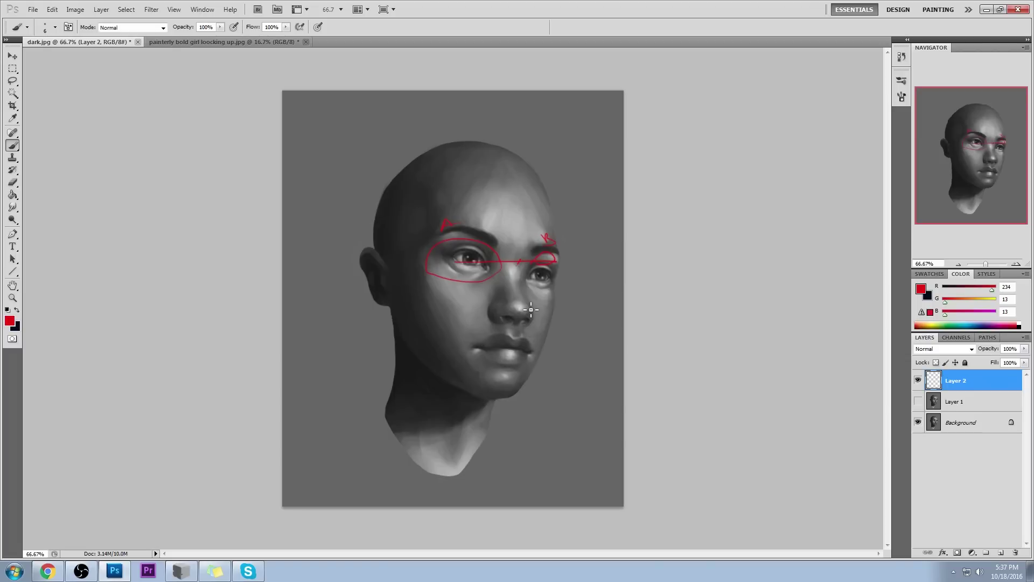
left_click(1015, 553)
Flick Layer 1 on and off repeatedly against the Background portrait, leaving it visible
left_click(917, 380)
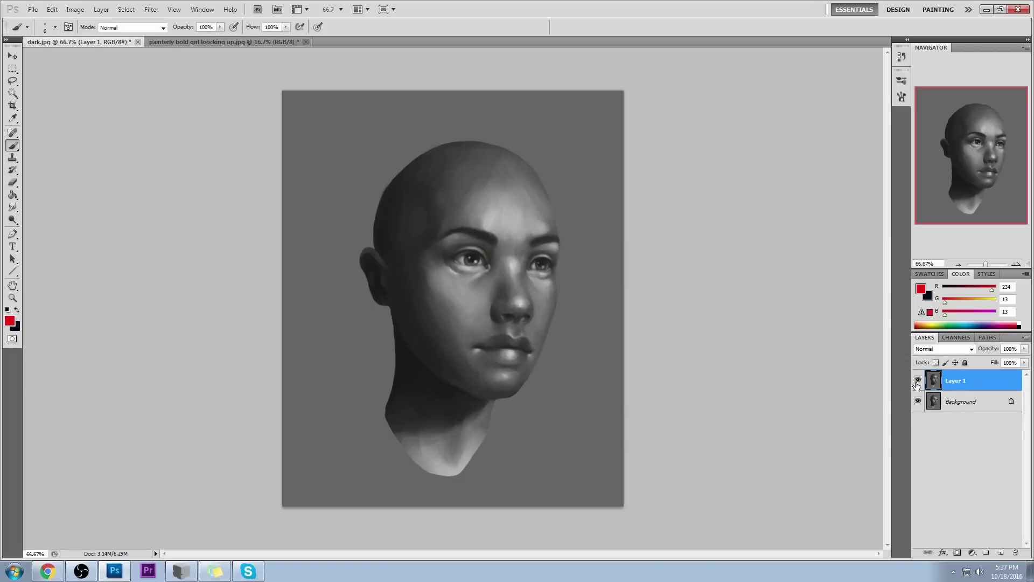
left_click(917, 381)
left_click(917, 381)
left_click(918, 381)
left_click(919, 381)
left_click(918, 381)
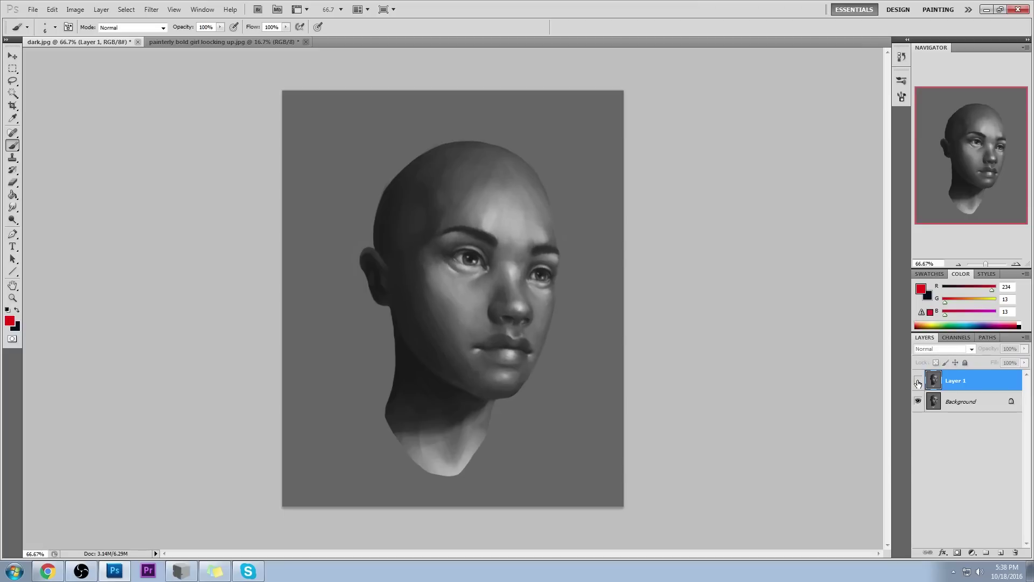
left_click(918, 381)
left_click(918, 382)
left_click(919, 381)
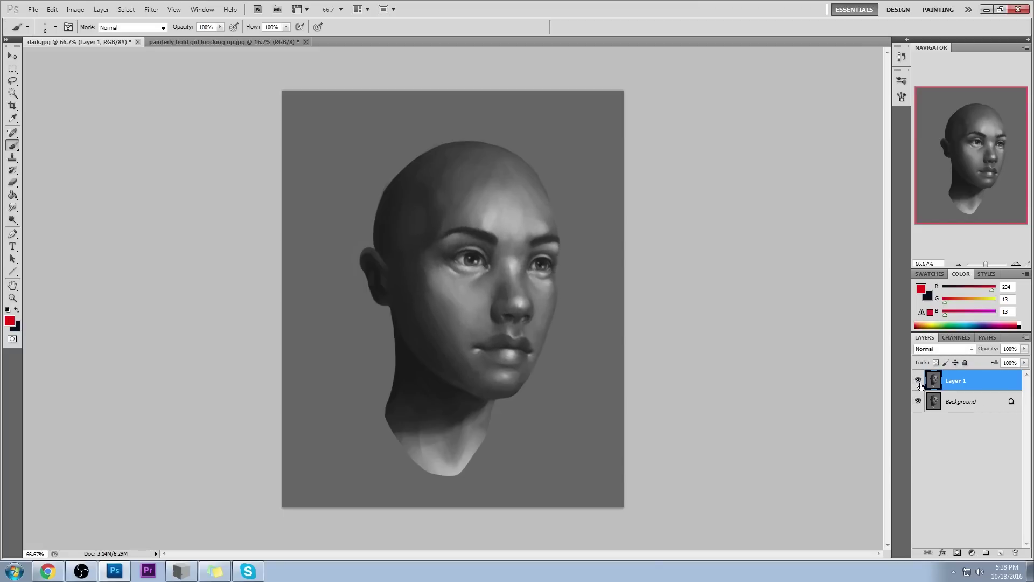
left_click(918, 382)
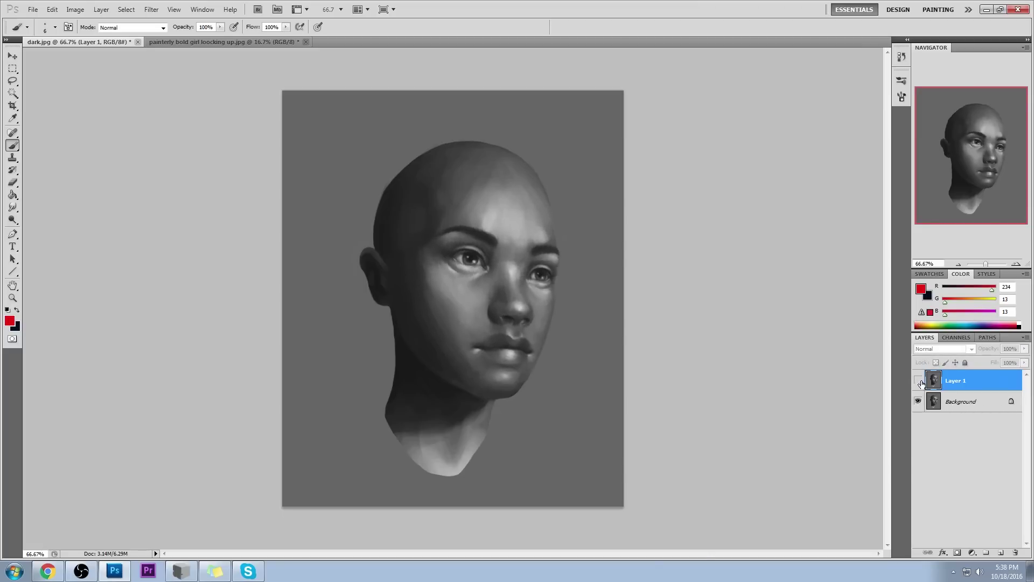
left_click(918, 381)
left_click(917, 383)
left_click(918, 380)
left_click(918, 382)
left_click(918, 382)
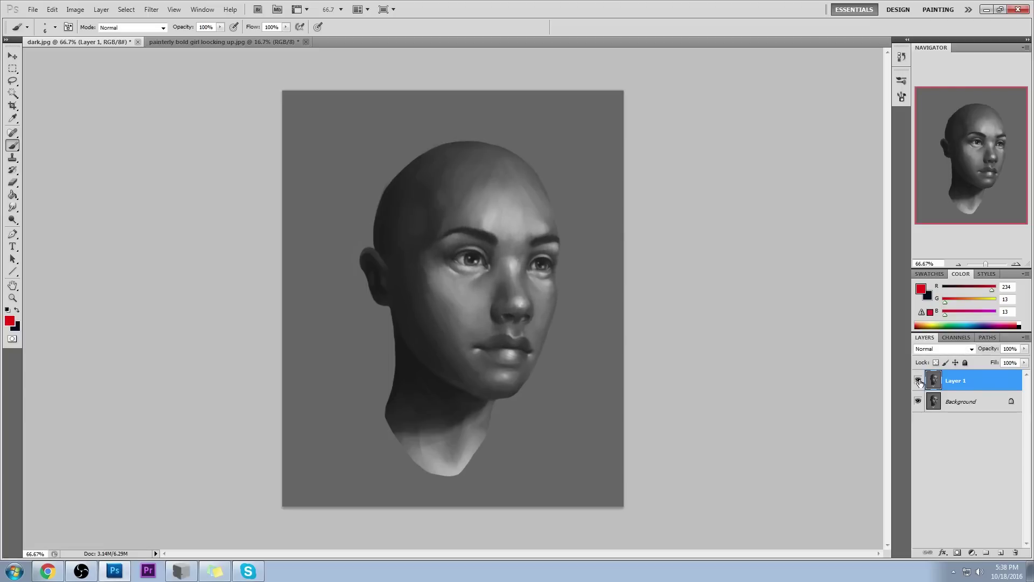
left_click(918, 381)
left_click(918, 382)
left_click(918, 382)
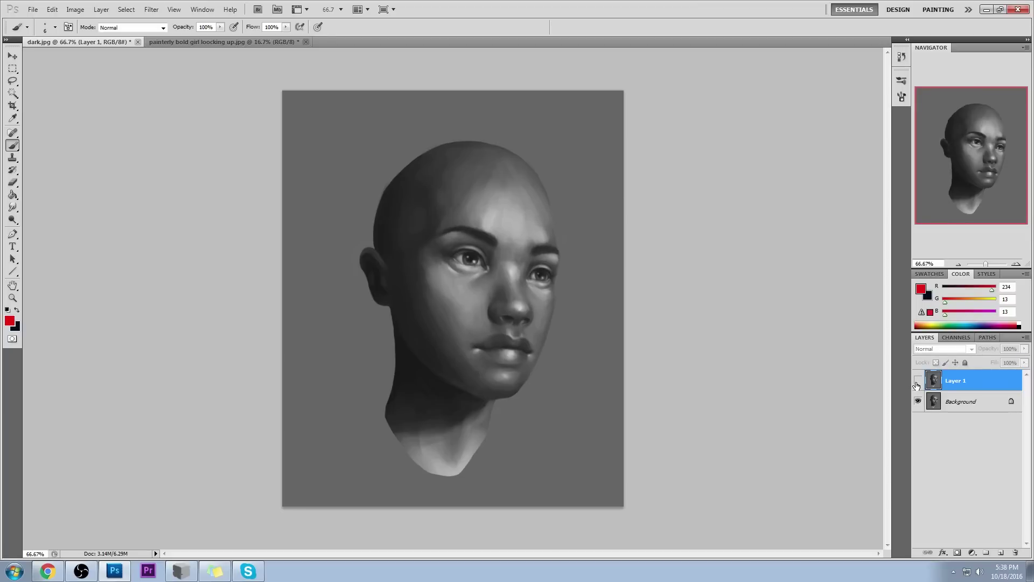
left_click(917, 382)
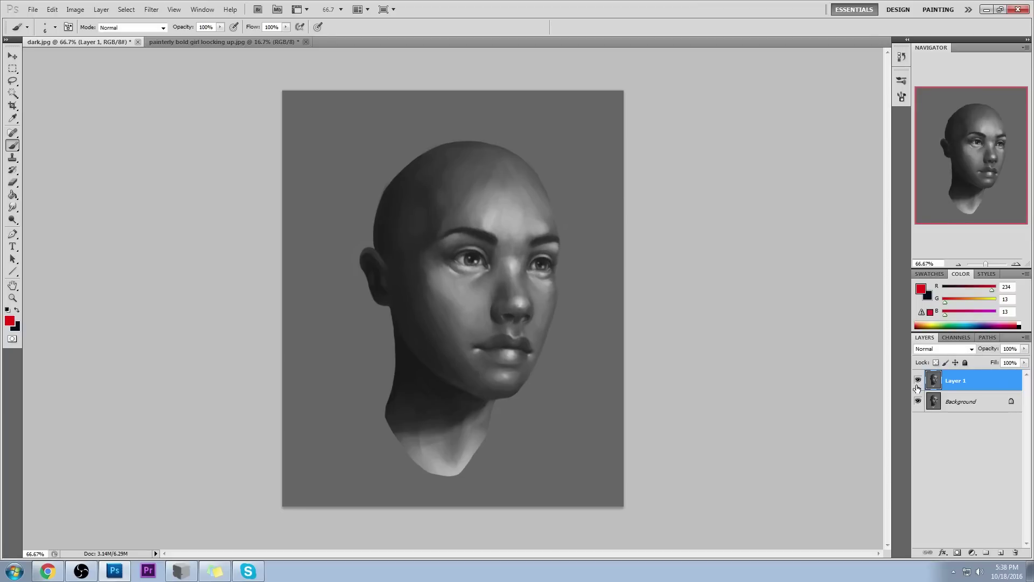
left_click(918, 383)
left_click(917, 384)
left_click(918, 381)
left_click(917, 381)
left_click(918, 382)
left_click(917, 383)
Sketch crossed red axis lines with an ellipse and V above the head
left_click_drag(443, 137, 397, 138)
left_click_drag(387, 92, 387, 247)
left_click_drag(412, 135, 443, 135)
mouse_move(353, 132)
left_mouse_down()
mouse_move(329, 136)
mouse_move(403, 178)
left_mouse_up()
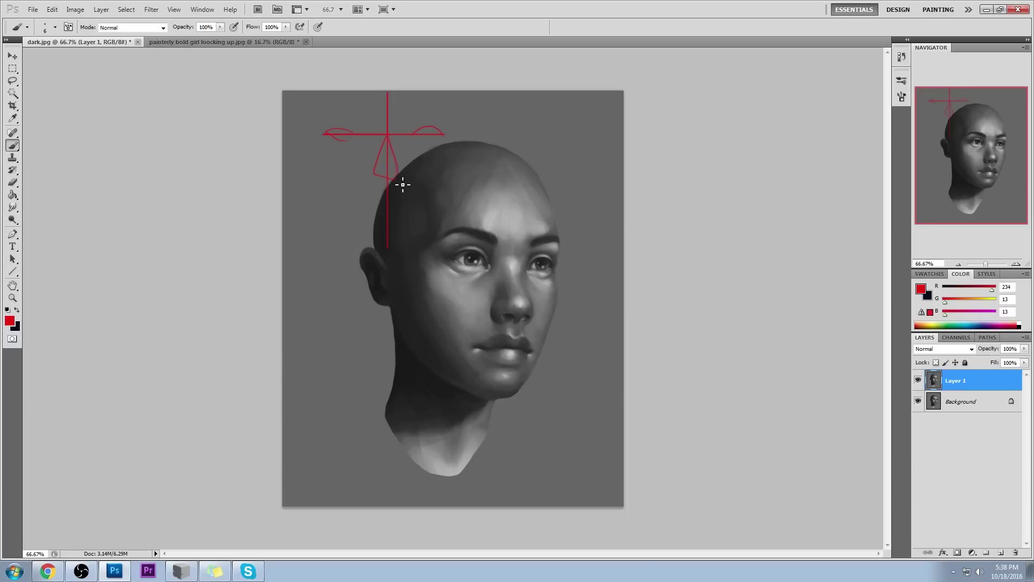
left_click_drag(418, 216, 366, 217)
left_click_drag(389, 95, 391, 262)
left_click_drag(452, 135, 311, 124)
Draw a second red cross of vertical and horizontal lines at top right, redoing mistaken strokes
left_click_drag(575, 132, 471, 131)
left_click_drag(539, 96, 539, 227)
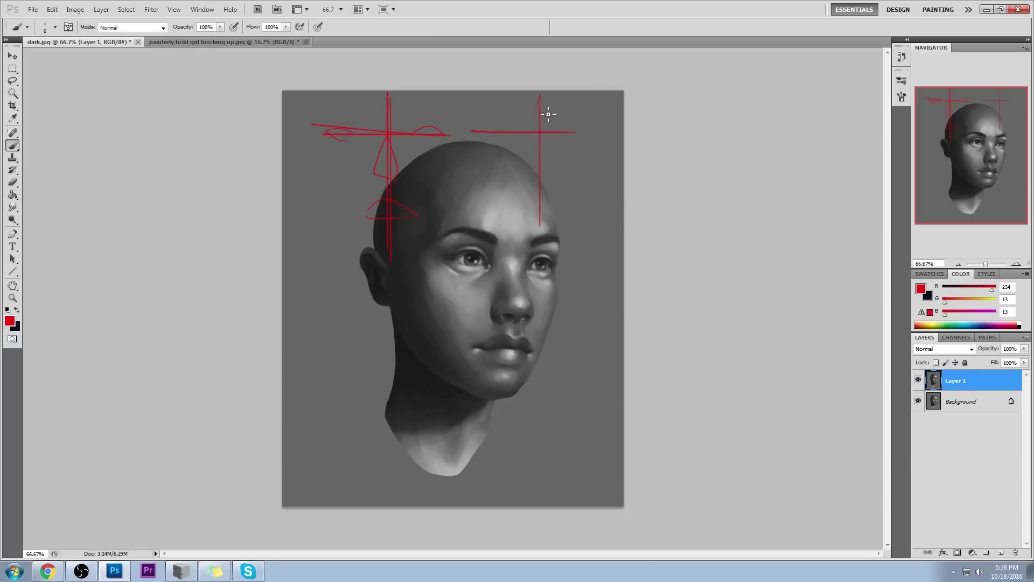
key("ctrl+alt+z")
key("ctrl+alt+z")
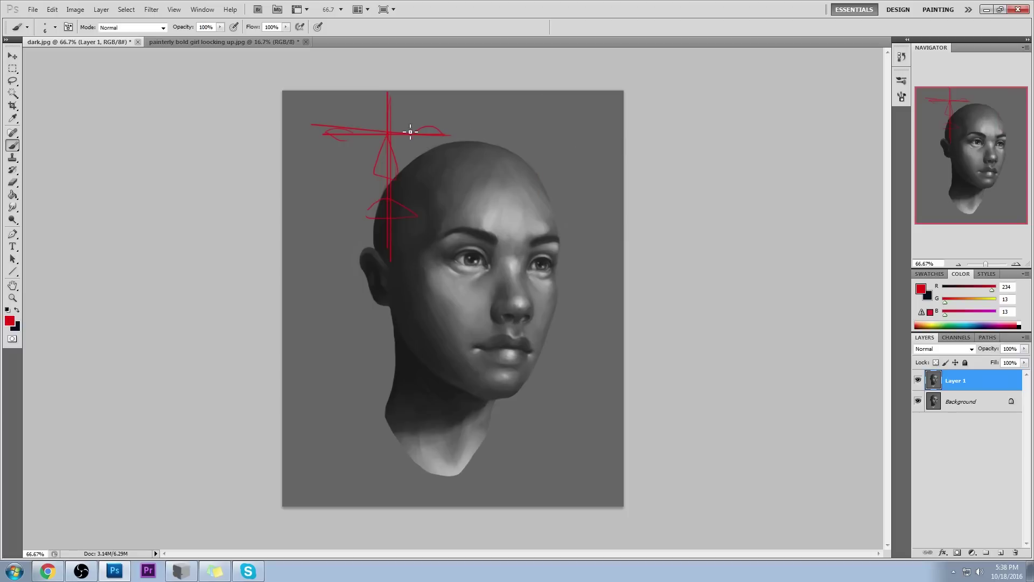
key("ctrl+alt+z")
key("ctrl+alt+z")
left_click_drag(545, 95, 545, 268)
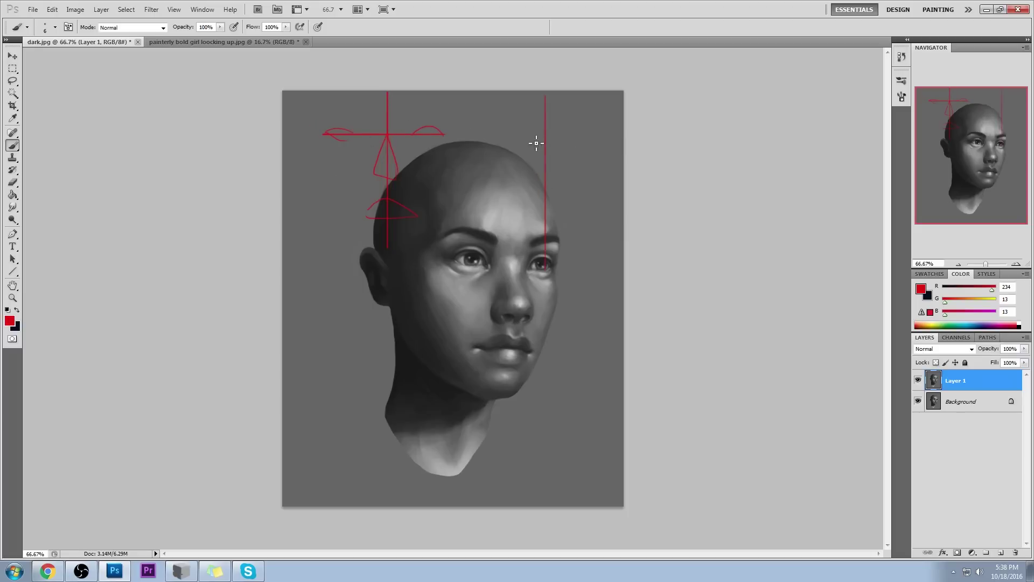
left_click_drag(497, 133, 543, 133)
key("ctrl+alt+z")
left_click_drag(484, 133, 561, 133)
Build a red cylinder along the right-hand line with circles and a right-end ellipse
left_click_drag(523, 129, 503, 138)
left_click_drag(571, 123, 563, 136)
key("ctrl+z")
mouse_move(511, 122)
left_mouse_down()
mouse_move(563, 139)
mouse_move(498, 149)
mouse_move(570, 151)
mouse_move(580, 119)
mouse_move(572, 141)
left_mouse_up()
key("ctrl+alt+z")
mouse_move(568, 120)
left_mouse_down()
mouse_move(563, 131)
mouse_move(584, 139)
left_mouse_up()
left_click_drag(569, 133, 564, 141)
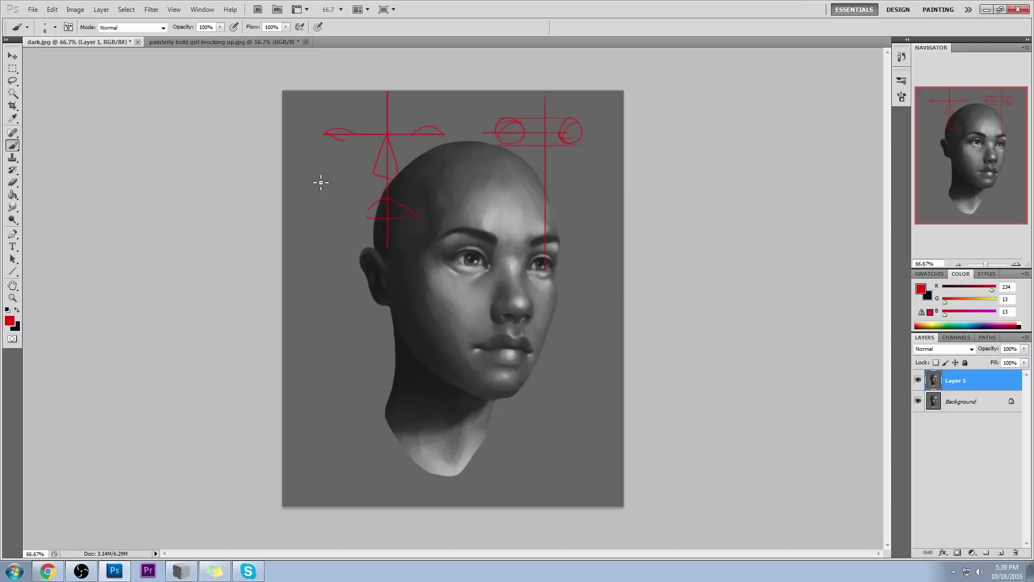
Sketch a large nose diagram left of the head with a vertical axis, brackets and peaked triangle
left_click_drag(326, 162, 326, 288)
left_click_drag(310, 211, 312, 236)
left_click_drag(349, 207, 345, 235)
left_click_drag(350, 222, 316, 224)
left_click_drag(326, 162, 296, 211)
mouse_move(327, 162)
left_mouse_down()
mouse_move(364, 225)
mouse_move(326, 246)
left_mouse_up()
Draw a cone-shaped nose under the cylinder, flanked by two long vertical red lines
left_click_drag(545, 130, 529, 178)
mouse_move(545, 130)
left_mouse_down()
mouse_move(558, 183)
mouse_move(536, 183)
mouse_move(562, 187)
mouse_move(552, 196)
mouse_move(563, 186)
mouse_move(531, 186)
mouse_move(547, 173)
left_mouse_up()
key("ctrl+z")
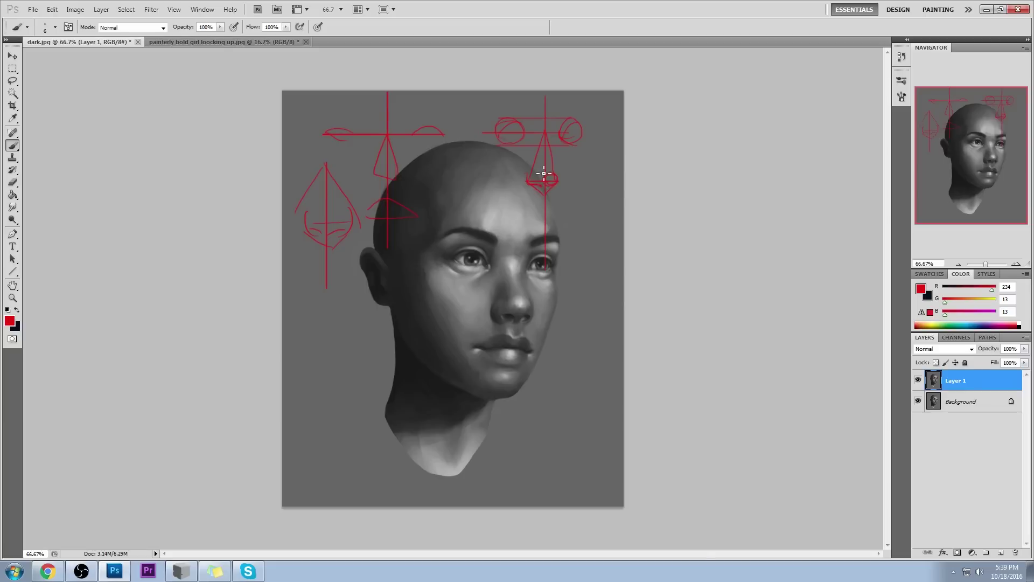
left_click_drag(529, 182, 560, 181)
left_click_drag(556, 145, 561, 173)
left_click_drag(559, 174, 554, 187)
left_click_drag(561, 135, 560, 222)
key("ctrl+z")
left_click_drag(560, 138, 563, 255)
left_click_drag(527, 128, 527, 244)
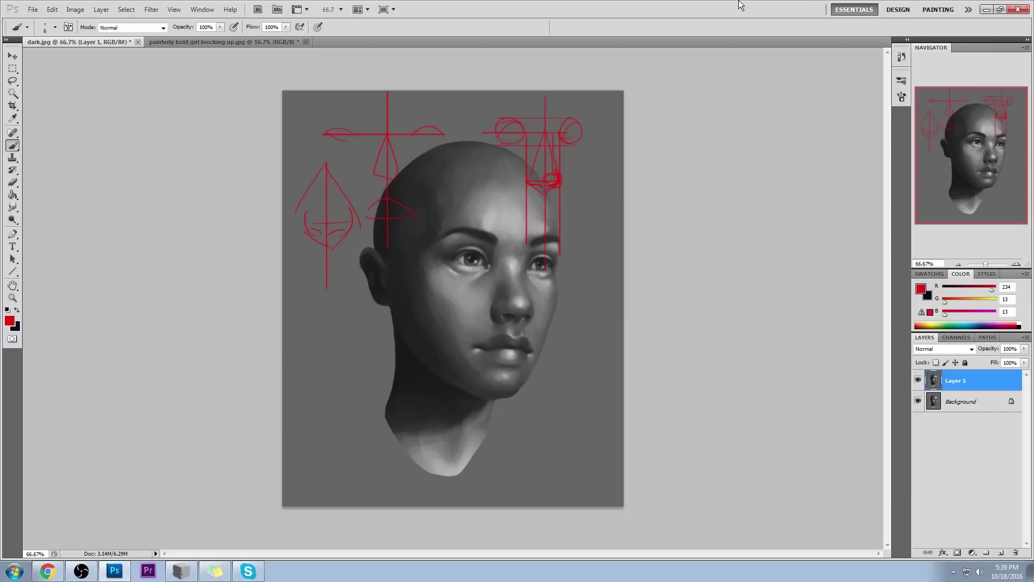
Add two small circles on the top line and a red centre line from forehead to chin
mouse_move(538, 130)
left_mouse_down()
mouse_move(591, 123)
mouse_move(571, 138)
mouse_move(558, 130)
mouse_move(572, 126)
mouse_move(581, 134)
mouse_move(561, 141)
mouse_move(586, 143)
left_mouse_up()
left_click_drag(508, 243, 541, 369)
key("ctrl+z")
left_click_drag(573, 281, 450, 245)
mouse_move(502, 215)
left_mouse_down()
mouse_move(520, 333)
mouse_move(543, 389)
left_mouse_up()
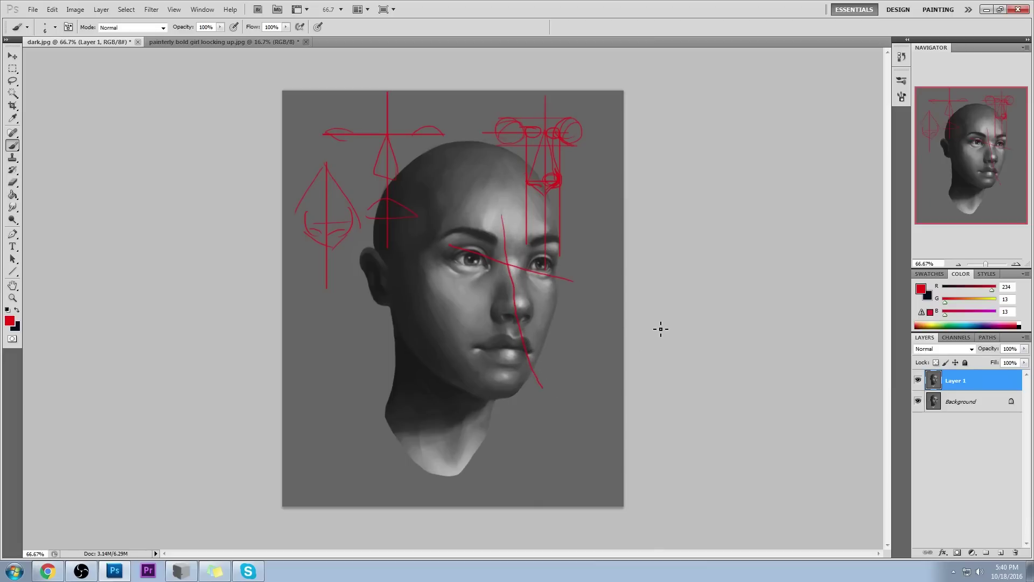
key("ctrl+alt+z")
Draw a tilted line across both eyes, plus lip, nose-base and inner eye-corner marks
key("ctrl+alt+z")
left_click_drag(516, 248, 512, 374)
left_click_drag(557, 264, 434, 263)
key("ctrl+alt+z")
left_click_drag(514, 259, 446, 259)
left_click_drag(508, 276, 569, 279)
Sketch red horizontal, diagonal and curved guide lines and ellipses on the neck
key("ctrl+alt+z")
left_click_drag(453, 263, 563, 271)
left_click(534, 350, "shift")
left_click_drag(503, 318, 537, 318)
left_click_drag(508, 254, 498, 261)
left_click_drag(297, 356, 424, 366)
left_click_drag(309, 422, 401, 384)
left_click_drag(419, 392, 359, 475)
left_click_drag(361, 326, 417, 455)
left_click_drag(305, 388, 305, 386)
mouse_move(406, 359)
left_mouse_down()
mouse_move(309, 399)
mouse_move(402, 384)
mouse_move(431, 416)
mouse_move(380, 412)
mouse_move(412, 440)
mouse_move(400, 430)
mouse_move(444, 425)
mouse_move(424, 471)
left_mouse_up()
key("ctrl+z")
key("ctrl+alt+z")
key("ctrl+alt+z")
key("ctrl+alt+z")
key("ctrl+alt+z")
key("ctrl+alt+z")
key("ctrl+alt+z")
key("ctrl+alt+z")
key("ctrl+alt+z")
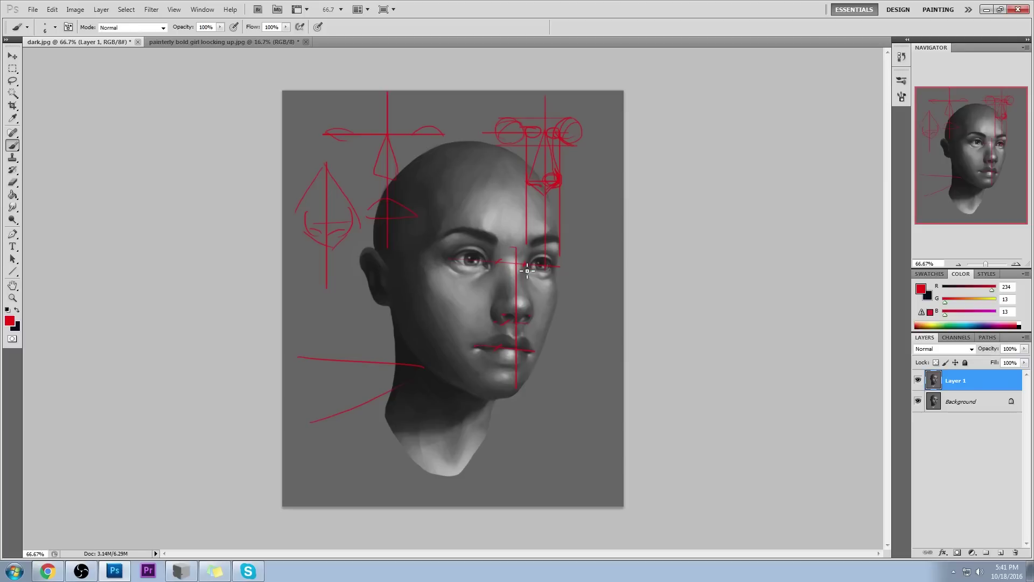
Sketch small ellipses between the eyes and a double ellipse around both eyes
left_click_drag(515, 263, 503, 263)
key("ctrl+z")
mouse_move(521, 262)
left_mouse_down()
mouse_move(501, 264)
mouse_move(526, 263)
mouse_move(518, 266)
left_mouse_up()
mouse_move(438, 256)
left_mouse_down()
mouse_move(595, 256)
mouse_move(520, 294)
left_mouse_up()
Toggle Layer 1 off and on to compare, then open the History panel
left_click(918, 382)
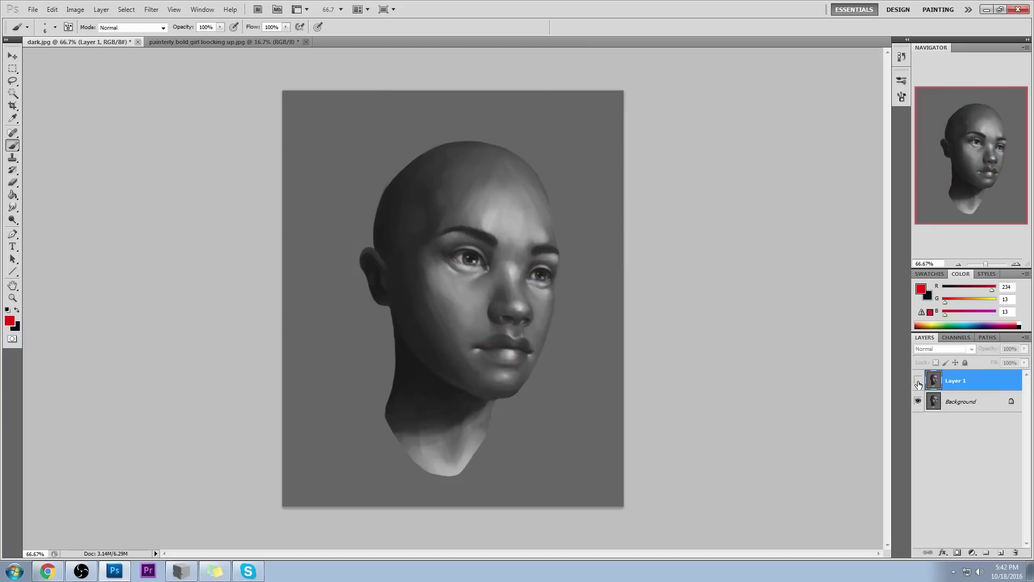
left_click(918, 381)
left_click(900, 56)
Step back through the history until every red brush stroke is removed, then collapse History
key("ctrl+alt+z")
key("ctrl+alt+z")
key("ctrl+alt+z")
key("ctrl+alt+z")
key("ctrl+alt+z")
key("ctrl+alt+z")
key("ctrl+alt+z")
key("ctrl+alt+z")
key("ctrl+alt+z")
key("ctrl+alt+z")
key("ctrl+alt+z")
key("ctrl+alt+z")
key("ctrl+alt+z")
key("ctrl+alt+z")
key("ctrl+alt+z")
key("ctrl+alt+z")
key("ctrl+alt+z")
key("ctrl+alt+z")
key("ctrl+alt+z")
key("ctrl+alt+z")
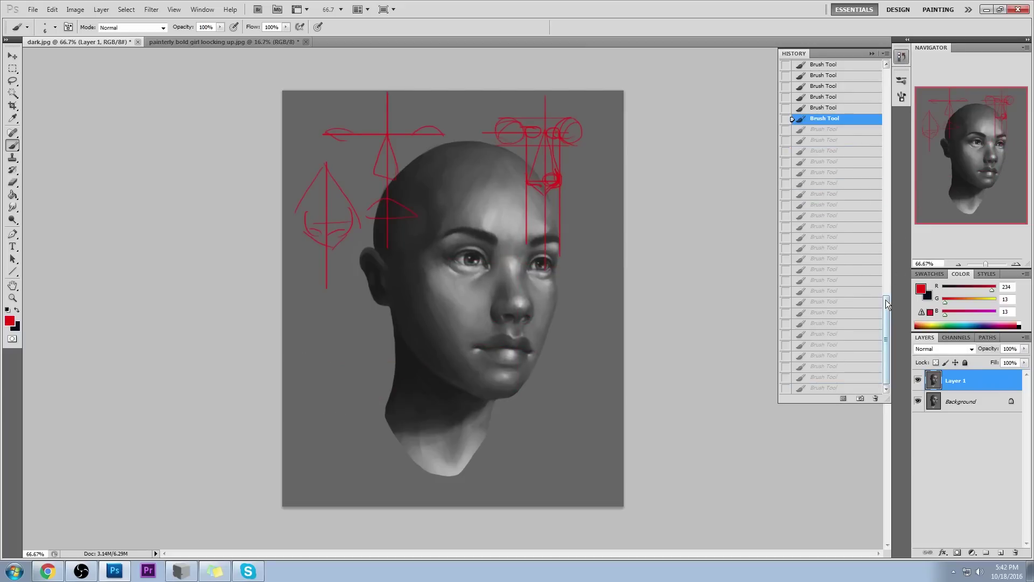
key("ctrl+shift+z")
key("ctrl+shift+z")
left_click_drag(887, 304, 887, 253)
key("ctrl+alt+z")
key("ctrl+alt+z")
key("ctrl+alt+z")
key("ctrl+alt+z")
key("ctrl+alt+z")
key("ctrl+alt+z")
key("ctrl+alt+z")
key("ctrl+alt+z")
key("ctrl+alt+z")
key("ctrl+alt+z")
key("ctrl+alt+z")
key("ctrl+alt+z")
key("ctrl+alt+z")
key("ctrl+alt+z")
key("ctrl+alt+z")
key("ctrl+alt+z")
key("ctrl+shift+z")
key("ctrl+shift+z")
key("ctrl+shift+z")
key("ctrl+shift+z")
key("ctrl+shift+z")
key("ctrl+shift+z")
key("ctrl+shift+z")
key("ctrl+shift+z")
key("ctrl+shift+z")
key("ctrl+shift+z")
key("ctrl+alt+z")
key("ctrl+alt+z")
key("ctrl+alt+z")
key("ctrl+alt+z")
key("ctrl+alt+z")
key("ctrl+alt+z")
key("ctrl+alt+z")
key("ctrl+alt+z")
key("ctrl+alt+z")
key("ctrl+alt+z")
key("ctrl+alt+z")
key("ctrl+alt+z")
key("ctrl+alt+z")
key("ctrl+alt+z")
key("ctrl+alt+z")
key("ctrl+alt+z")
key("ctrl+alt+z")
key("ctrl+alt+z")
key("ctrl+alt+z")
key("ctrl+alt+z")
key("ctrl+alt+z")
left_click_drag(890, 192, 891, 144)
key("ctrl+alt+z")
key("ctrl+alt+z")
key("ctrl+alt+z")
key("ctrl+alt+z")
key("ctrl+alt+z")
key("ctrl+alt+z")
key("ctrl+alt+z")
key("ctrl+alt+z")
key("ctrl+alt+z")
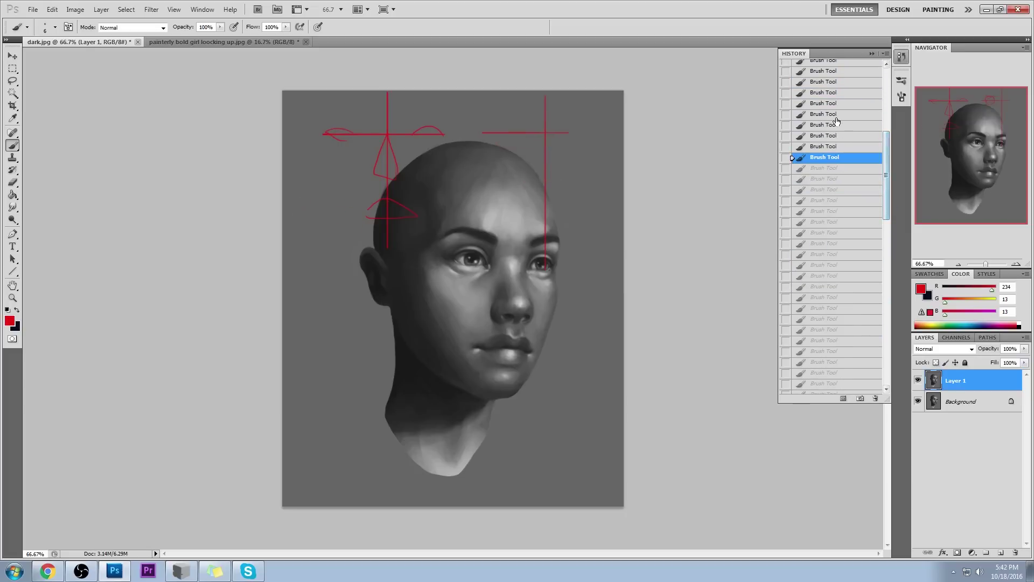
key("ctrl+alt+z")
key("ctrl+alt+z")
key("ctrl+alt+z")
key("ctrl+alt+z")
key("ctrl+alt+z")
key("ctrl+alt+z")
key("ctrl+alt+z")
key("ctrl+alt+z")
key("ctrl+alt+z")
key("ctrl+alt+z")
key("ctrl+alt+z")
key("ctrl+alt+z")
key("ctrl+alt+z")
key("ctrl+alt+z")
key("ctrl+alt+z")
key("ctrl+alt+z")
key("ctrl+alt+z")
key("ctrl+alt+z")
key("ctrl+alt+z")
key("ctrl+alt+z")
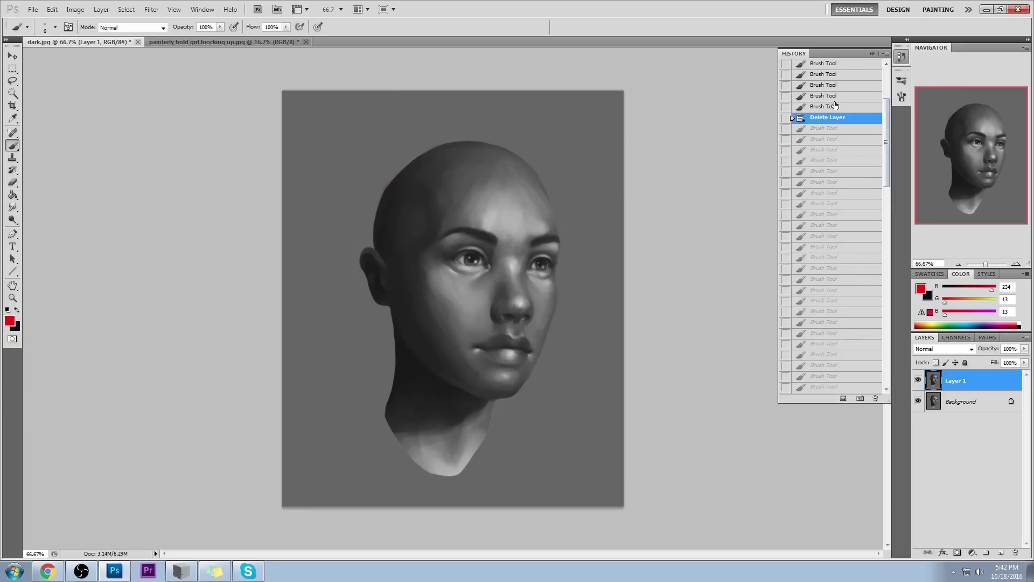
left_click(862, 86)
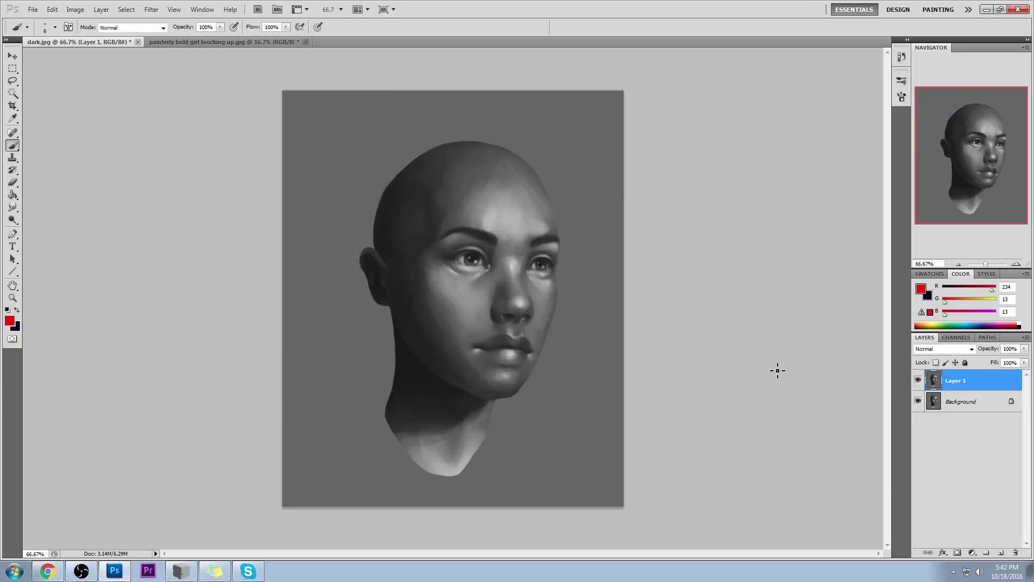
Flick Layer 1 on and off, then check the PortraitStudio reference and minimize it
left_click(917, 380)
left_click(917, 381)
left_click(918, 381)
left_click(918, 381)
left_click(918, 380)
left_click(918, 380)
left_click(188, 574)
left_click(188, 576)
Zoom in on the eyes and sample mid grey RGB 96/96/96 from the eyelid
left_click_drag(540, 240, 598, 234)
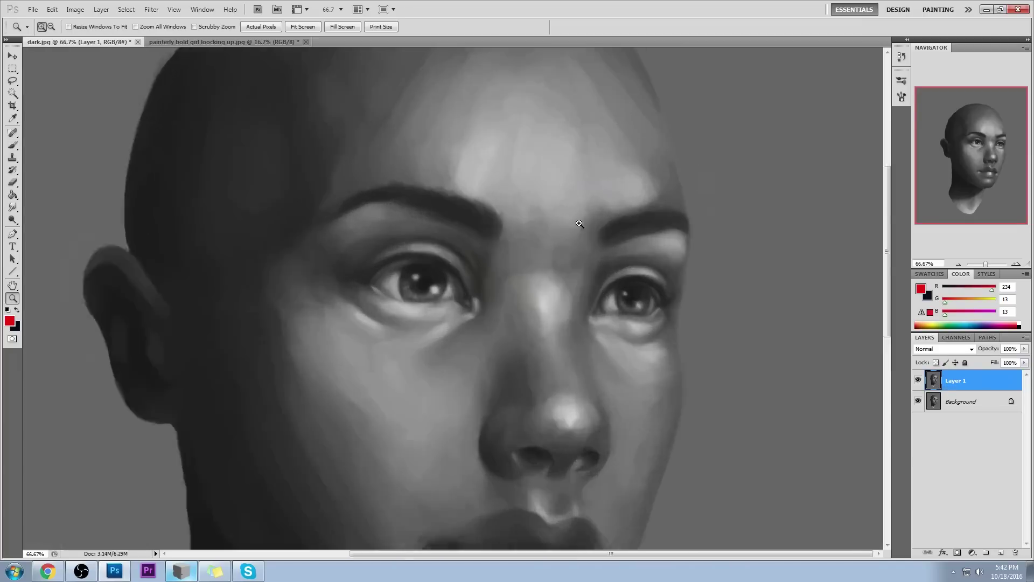
mouse_move(548, 330)
left_mouse_down()
mouse_move(708, 326)
mouse_move(676, 319)
mouse_move(669, 341)
left_mouse_up()
key("ctrl+z")
left_click(531, 302, "alt")
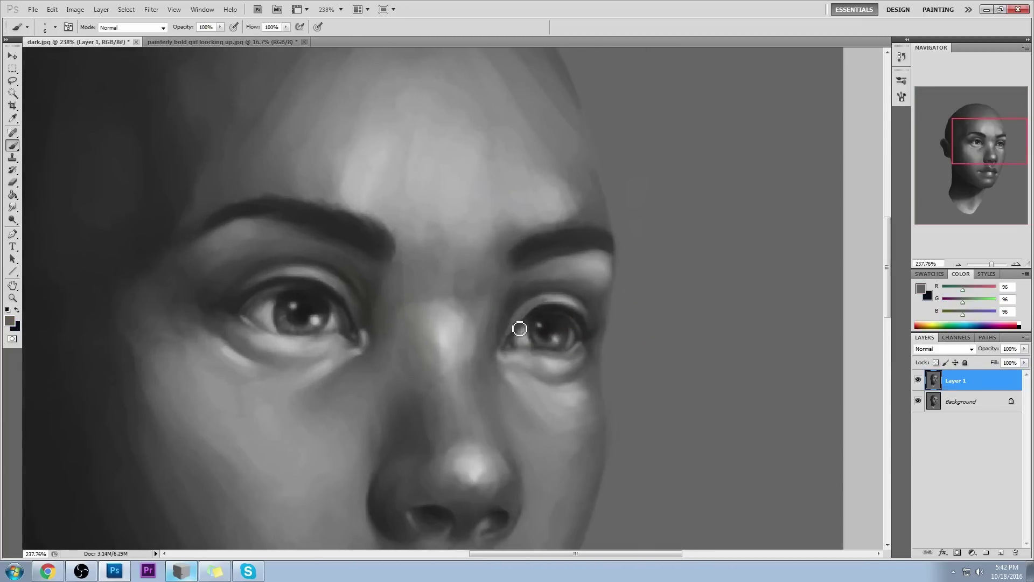
Darken the right eye's upper lid, lashes and iris using sampled greys down to dark grey 32
left_click(557, 303, "alt")
left_click_drag(584, 309, 570, 296)
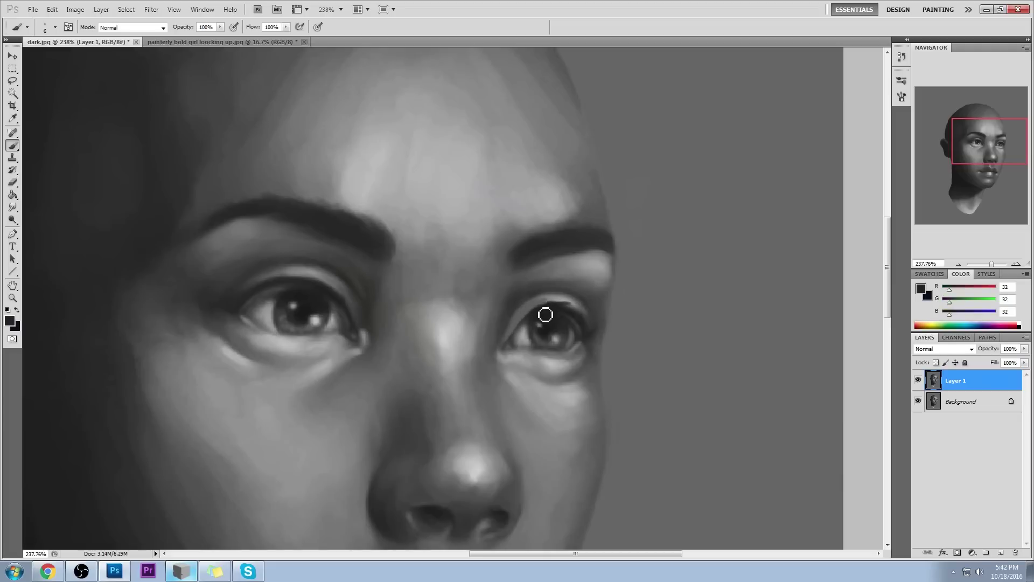
left_click(573, 297, "alt")
left_click(564, 313, "alt")
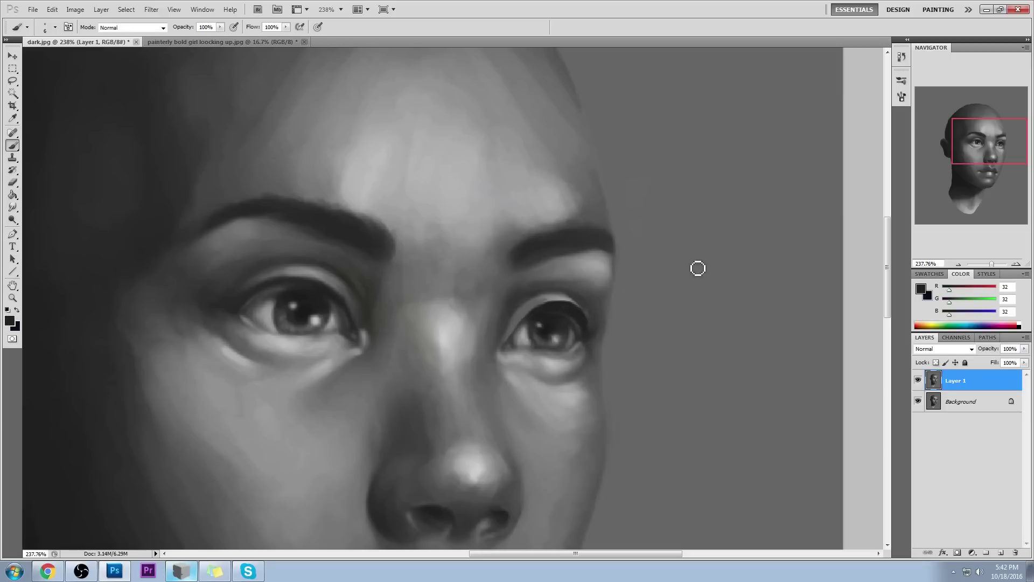
left_click(586, 303, "alt")
left_click(572, 333, "alt")
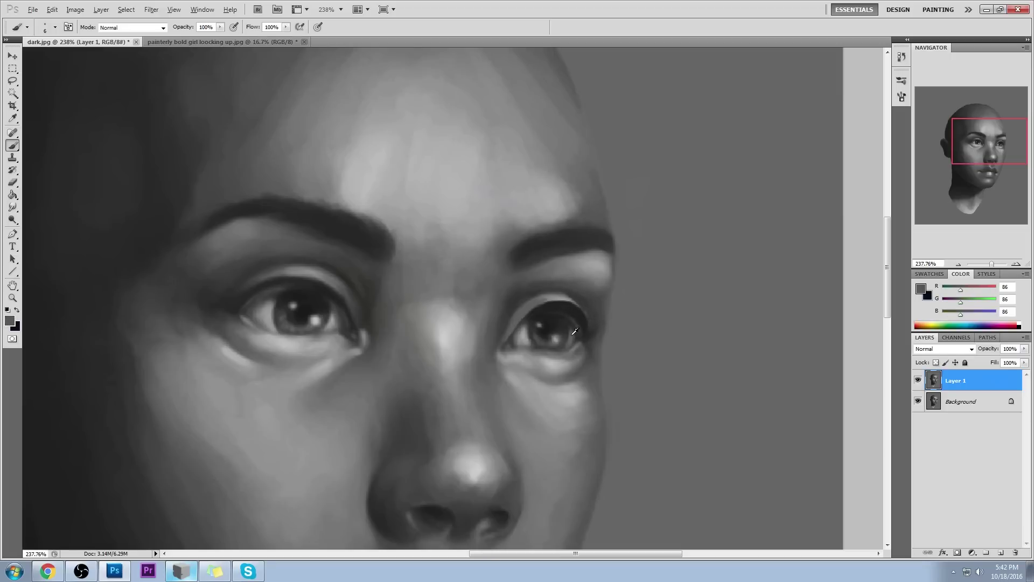
left_click(571, 327, "alt")
left_click_drag(575, 340, 575, 329)
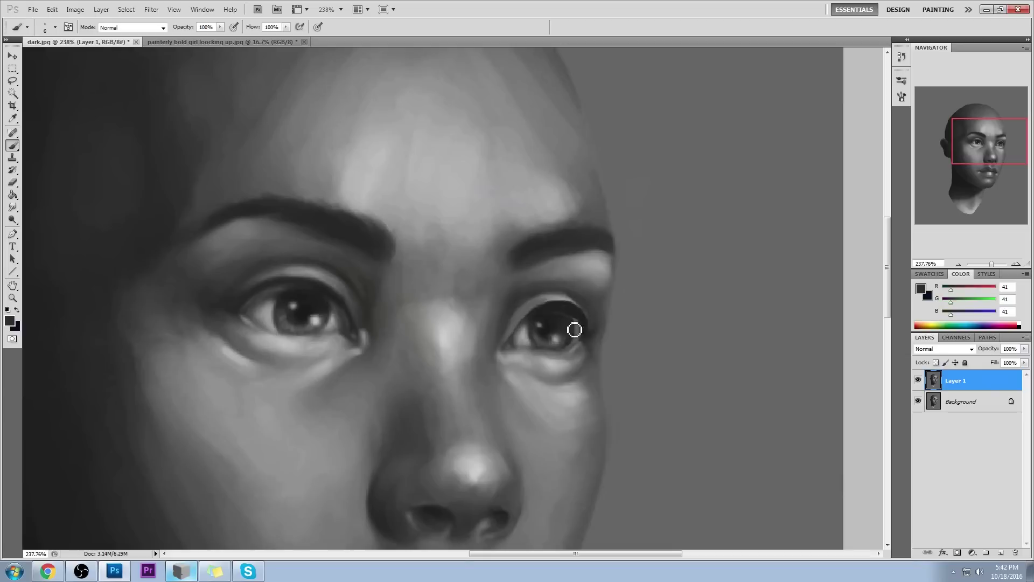
left_click(576, 319, "alt")
left_click(581, 324, "alt")
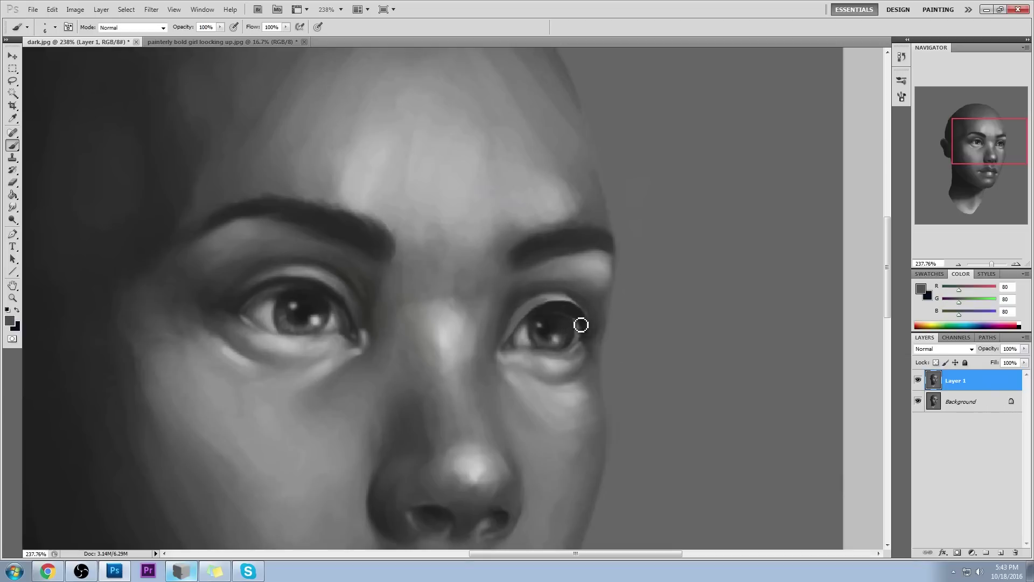
left_click(575, 314, "alt")
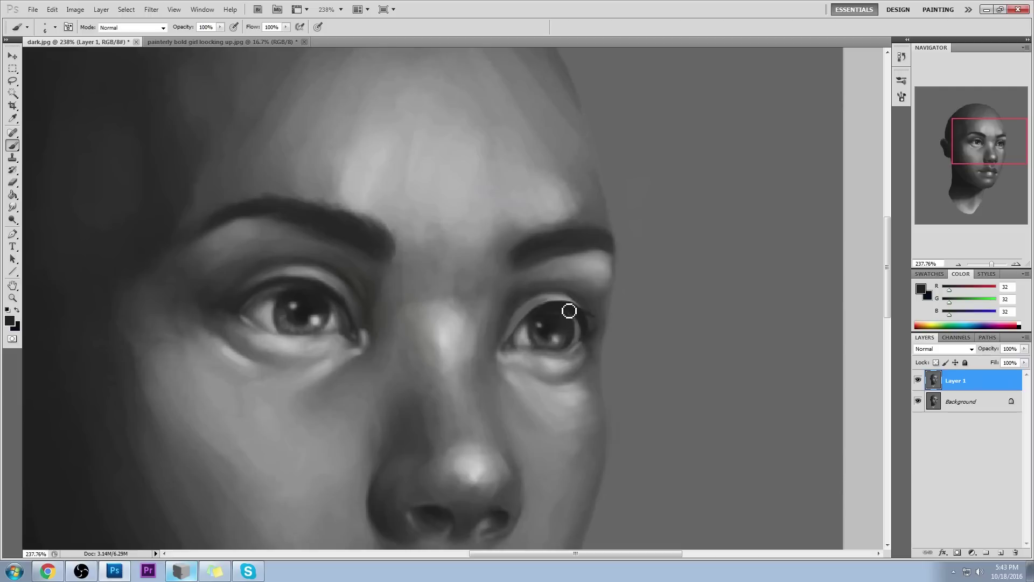
left_click_drag(578, 332, 576, 315)
Lighten the left upper-lid crease, darken its outer corner, and sketch a curve beside the face
left_click(293, 269, "alt")
mouse_move(250, 286)
left_mouse_down()
mouse_move(271, 280)
mouse_move(236, 304)
mouse_move(286, 274)
mouse_move(237, 297)
left_mouse_up()
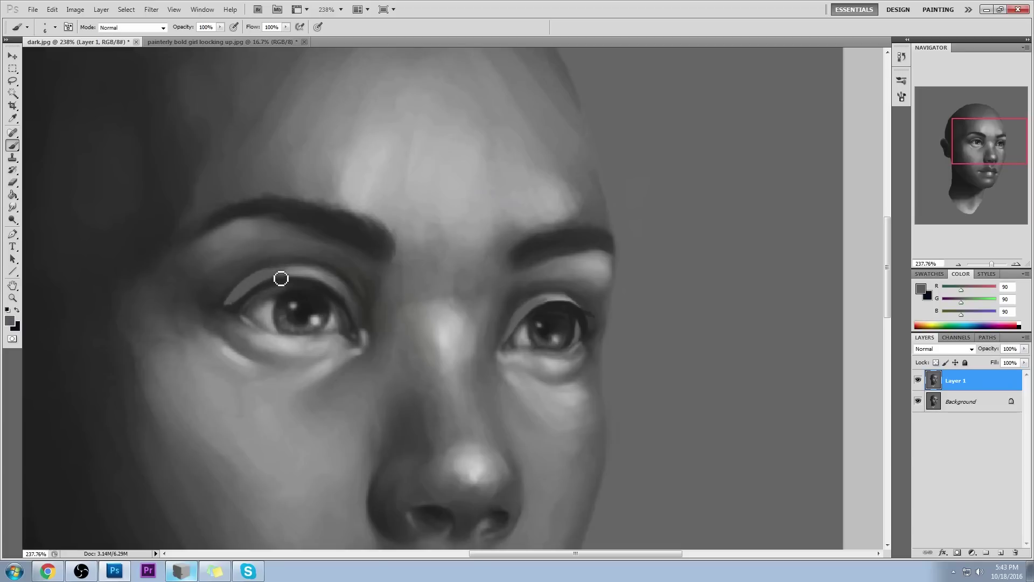
left_click(336, 296, "alt")
left_click_drag(330, 277, 351, 308)
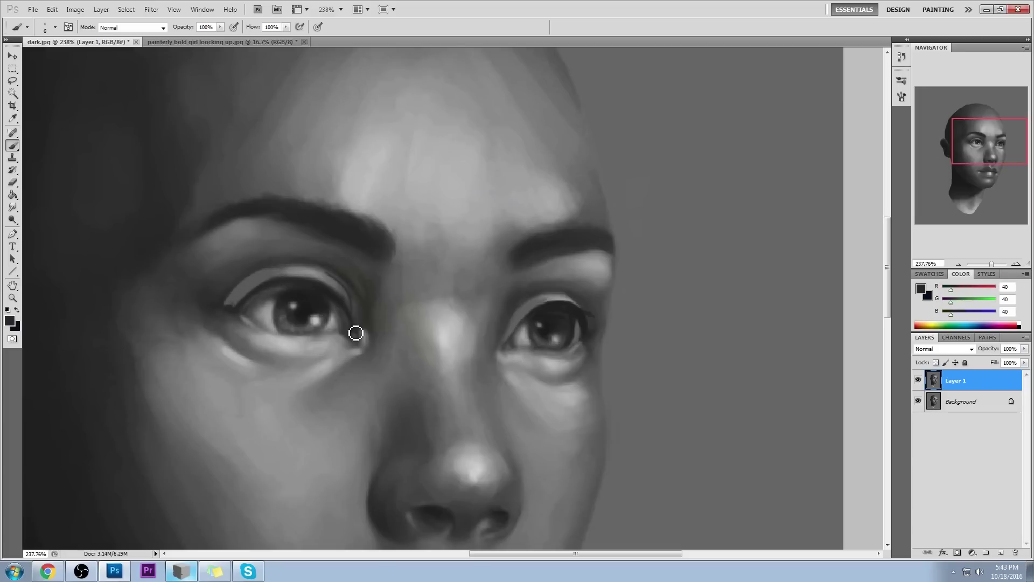
mouse_move(731, 146)
left_mouse_down()
mouse_move(719, 228)
mouse_move(681, 210)
mouse_move(746, 254)
mouse_move(727, 150)
left_mouse_up()
key("ctrl+alt+z")
key("ctrl+alt+z")
Close the upper sphere's circle with a diagonal and sketch a second circle below it
mouse_move(667, 233)
left_mouse_down()
mouse_move(690, 202)
mouse_move(738, 187)
left_mouse_up()
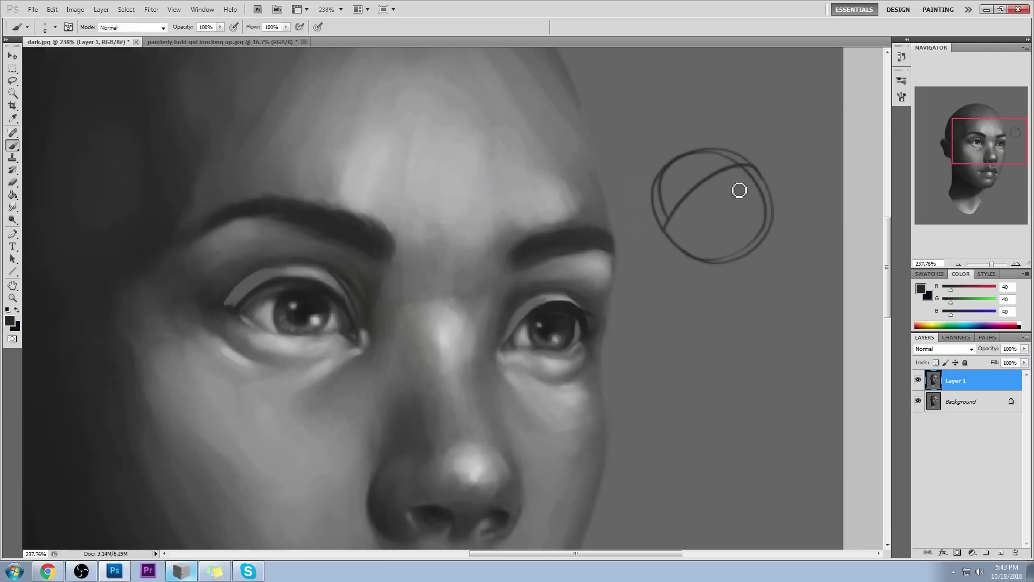
mouse_move(665, 240)
left_mouse_down()
mouse_move(686, 240)
mouse_move(727, 173)
mouse_move(778, 211)
mouse_move(769, 211)
left_mouse_up()
mouse_move(682, 377)
left_mouse_down()
mouse_move(764, 337)
mouse_move(683, 349)
mouse_move(760, 360)
mouse_move(716, 383)
mouse_move(678, 363)
mouse_move(762, 353)
mouse_move(776, 363)
left_mouse_up()
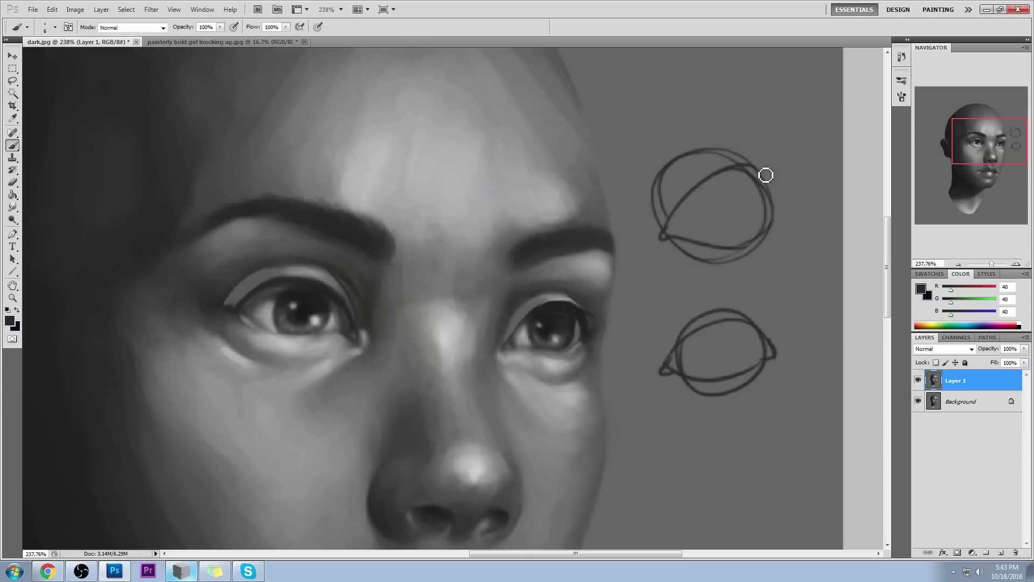
Add arrows on both sides of the lower circle and a vertical axis, discarding the horizontal line
mouse_move(789, 325)
left_mouse_down()
mouse_move(777, 342)
mouse_move(787, 345)
left_mouse_up()
left_click_drag(639, 335, 654, 353)
left_click_drag(726, 414, 727, 273)
left_click_drag(650, 371, 819, 371)
key("ctrl+z")
mouse_move(664, 364)
left_mouse_down()
mouse_move(811, 368)
mouse_move(641, 373)
left_mouse_up()
key("ctrl+alt+z")
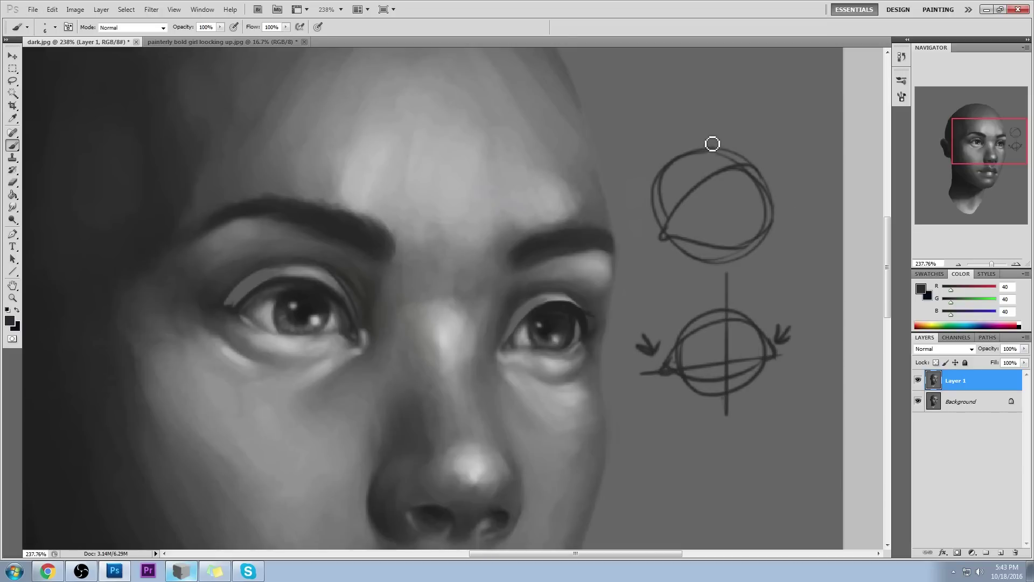
Draw a vertical axis above the upper circle and a short edge curve, undoing stray loops
left_click_drag(701, 84, 700, 147)
mouse_move(743, 169)
left_mouse_down()
mouse_move(750, 240)
mouse_move(729, 259)
mouse_move(726, 304)
left_mouse_up()
key("ctrl+z")
key("ctrl+z")
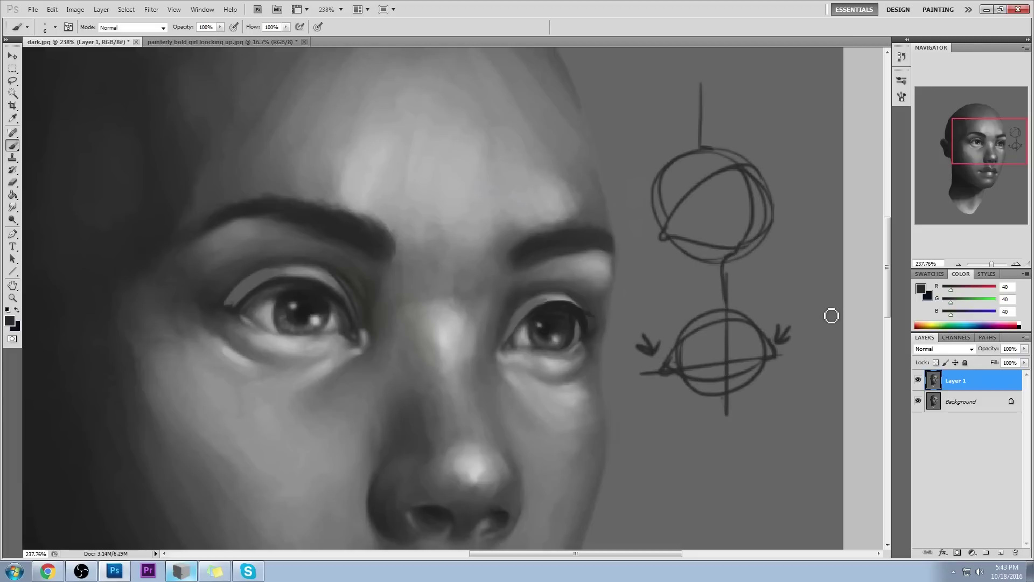
left_click_drag(774, 199, 782, 203)
mouse_move(347, 340)
left_mouse_down()
mouse_move(357, 318)
mouse_move(350, 323)
left_mouse_up()
key("ctrl+z")
mouse_move(586, 343)
left_mouse_down()
mouse_move(599, 354)
mouse_move(591, 347)
left_mouse_up()
key("ctrl+z")
Check the PortraitStudio reference, then brush the upper sphere's equator and centre line
left_click(181, 570)
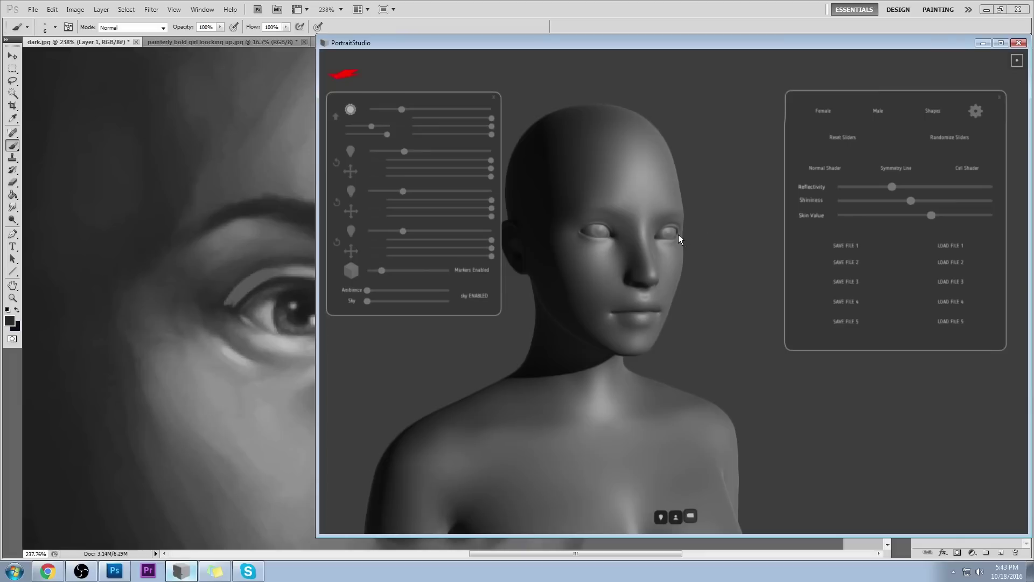
left_click(707, 13)
mouse_move(665, 232)
left_mouse_down()
mouse_move(756, 193)
mouse_move(758, 223)
mouse_move(690, 207)
left_mouse_up()
left_click_drag(701, 149, 687, 210)
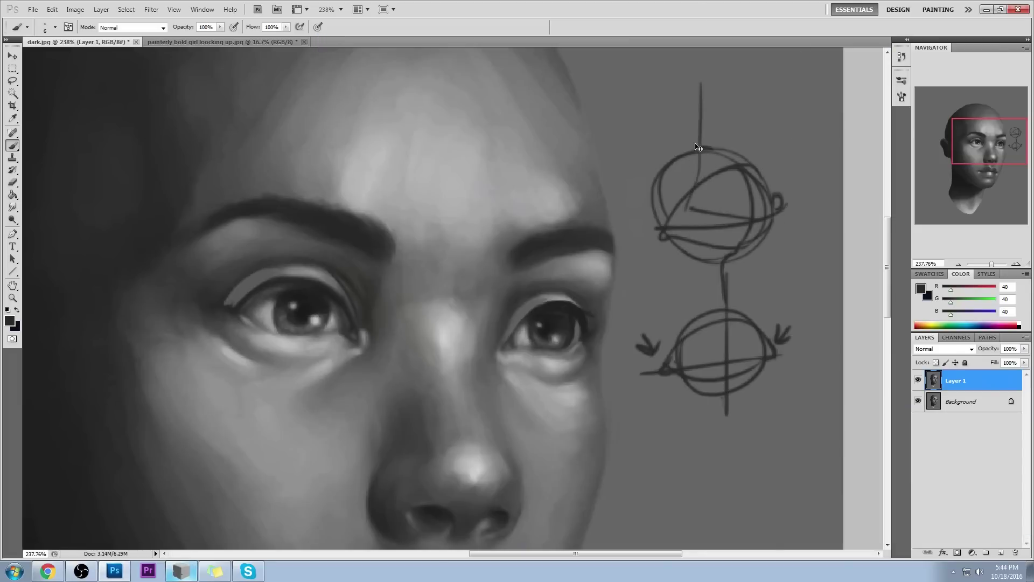
Brush vertical, horizontal and diagonal guide lines crossing the upper sphere
key("ctrl+z")
mouse_move(702, 148)
left_mouse_down()
mouse_move(710, 207)
mouse_move(742, 219)
left_mouse_up()
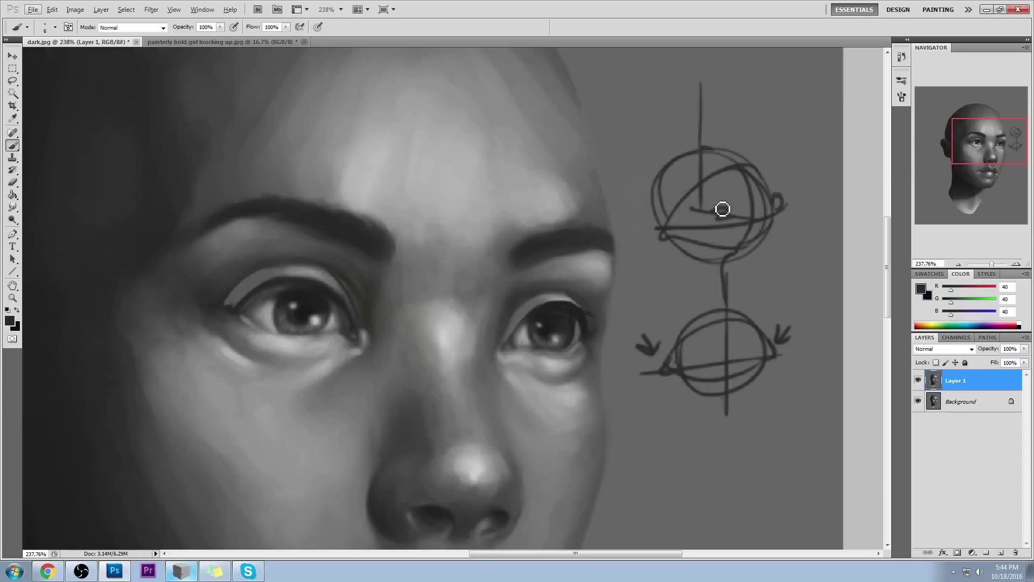
left_click_drag(712, 212, 832, 208)
mouse_move(749, 210)
left_mouse_down()
mouse_move(776, 201)
mouse_move(638, 217)
mouse_move(724, 210)
left_mouse_up()
key("ctrl+z")
key("ctrl+z")
key("ctrl+z")
mouse_move(746, 181)
left_mouse_down()
mouse_move(708, 210)
mouse_move(649, 185)
left_mouse_up()
mouse_move(698, 220)
left_mouse_down()
mouse_move(638, 267)
mouse_move(773, 264)
left_mouse_up()
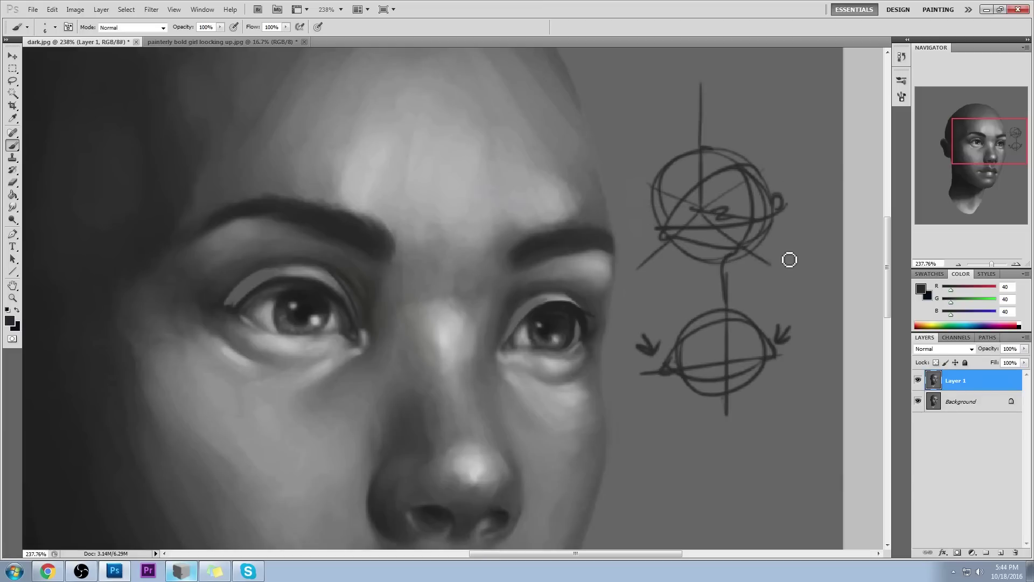
left_click_drag(729, 215, 801, 243)
left_click_drag(645, 211, 816, 210)
left_click_drag(701, 218, 700, 284)
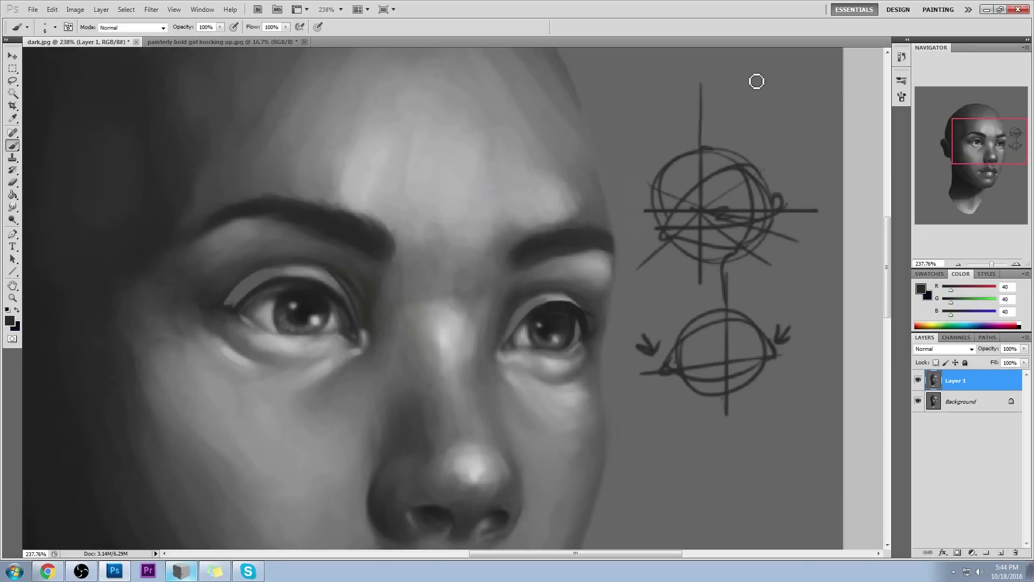
Sketch a trial box above the head diagram
mouse_move(799, 68)
left_mouse_down()
mouse_move(751, 71)
mouse_move(774, 107)
mouse_move(802, 105)
left_mouse_up()
mouse_move(722, 99)
left_mouse_down()
mouse_move(767, 129)
mouse_move(814, 125)
mouse_move(824, 116)
mouse_move(824, 84)
left_mouse_up()
key("ctrl+alt+z")
key("ctrl+alt+z")
key("ctrl+alt+z")
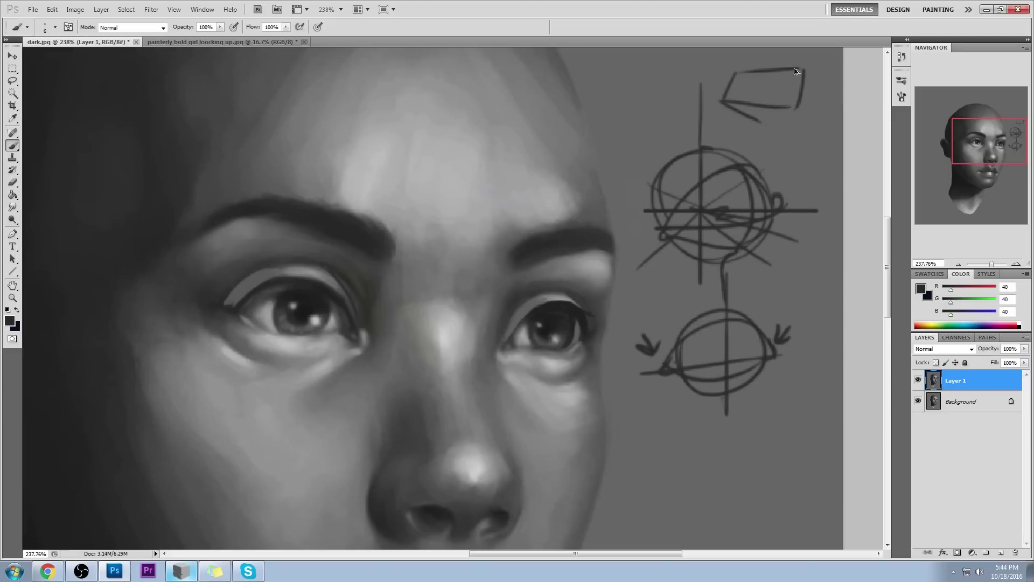
mouse_move(749, 70)
left_mouse_down()
mouse_move(709, 83)
mouse_move(694, 120)
mouse_move(750, 100)
mouse_move(808, 107)
mouse_move(768, 125)
mouse_move(689, 120)
mouse_move(740, 77)
mouse_move(705, 109)
mouse_move(790, 113)
left_mouse_up()
mouse_move(699, 84)
left_mouse_down()
mouse_move(765, 96)
mouse_move(760, 127)
left_mouse_up()
left_click(783, 78)
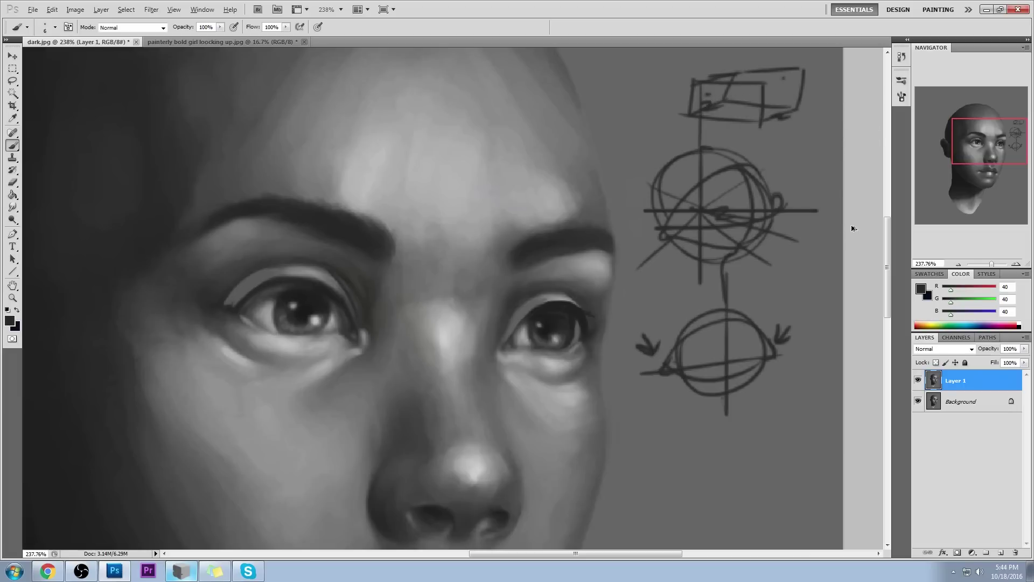
Undo the box and crossing guide lines, leaving a clean L-shaped stroke in the sphere
key("ctrl+alt+z")
key("ctrl+alt+z")
key("ctrl+alt+z")
key("ctrl+alt+z")
key("ctrl+alt+z")
key("ctrl+alt+z")
key("ctrl+alt+z")
key("ctrl+alt+z")
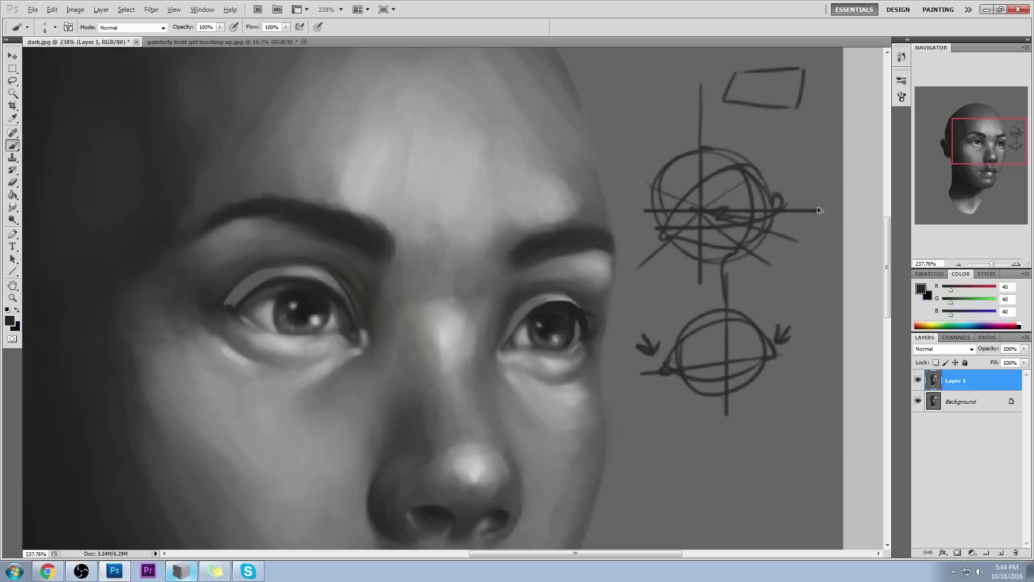
key("ctrl+alt+z")
key("ctrl+alt+z")
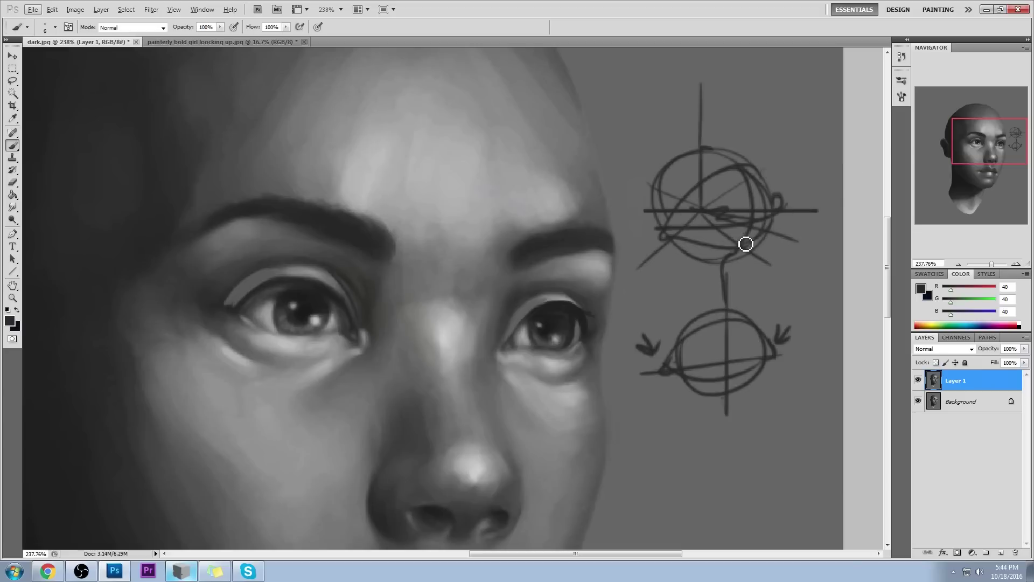
key("ctrl+alt+z")
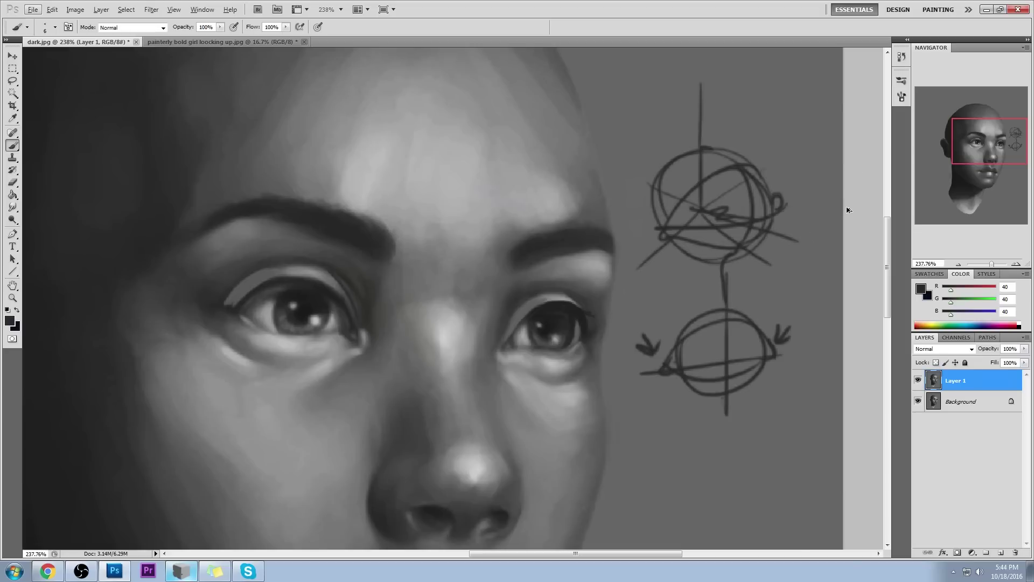
key("ctrl+alt+z")
key("ctrl+alt+z")
key("ctrl+alt+z")
key("ctrl+alt+z")
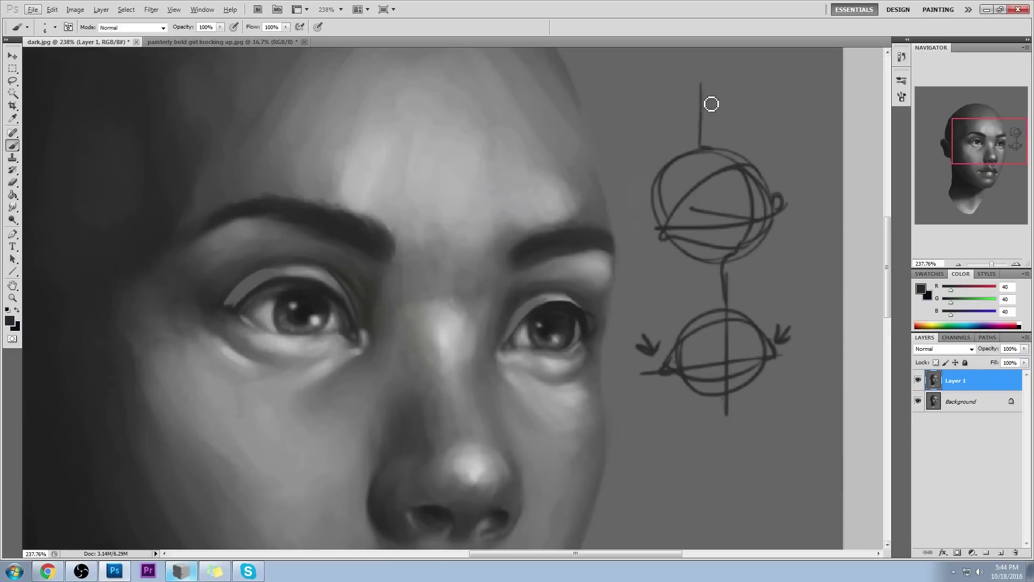
mouse_move(702, 164)
left_mouse_down()
mouse_move(704, 186)
mouse_move(740, 208)
left_mouse_up()
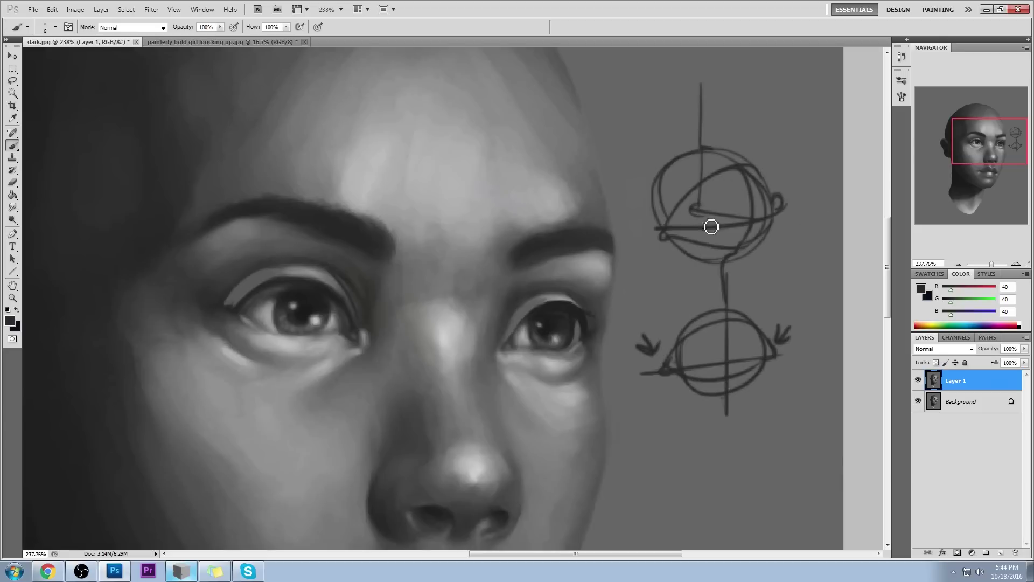
Sketch an eye shape beside the face and an X below the sphere sketch
scroll(704, 208, "down", 5)
mouse_move(641, 345)
left_mouse_down()
mouse_move(688, 290)
mouse_move(753, 285)
mouse_move(700, 332)
mouse_move(692, 290)
mouse_move(700, 317)
mouse_move(691, 311)
left_mouse_up()
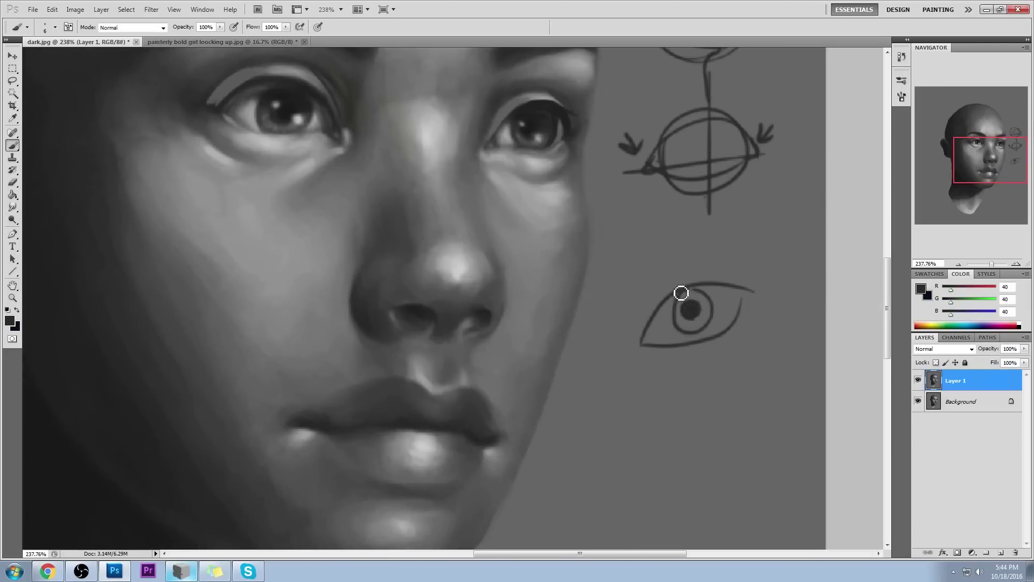
left_click_drag(695, 364, 764, 420)
key("ctrl+z")
left_click_drag(757, 128, 649, 111)
key("ctrl+z")
left_click_drag(670, 229, 748, 259)
left_click_drag(719, 218, 689, 267)
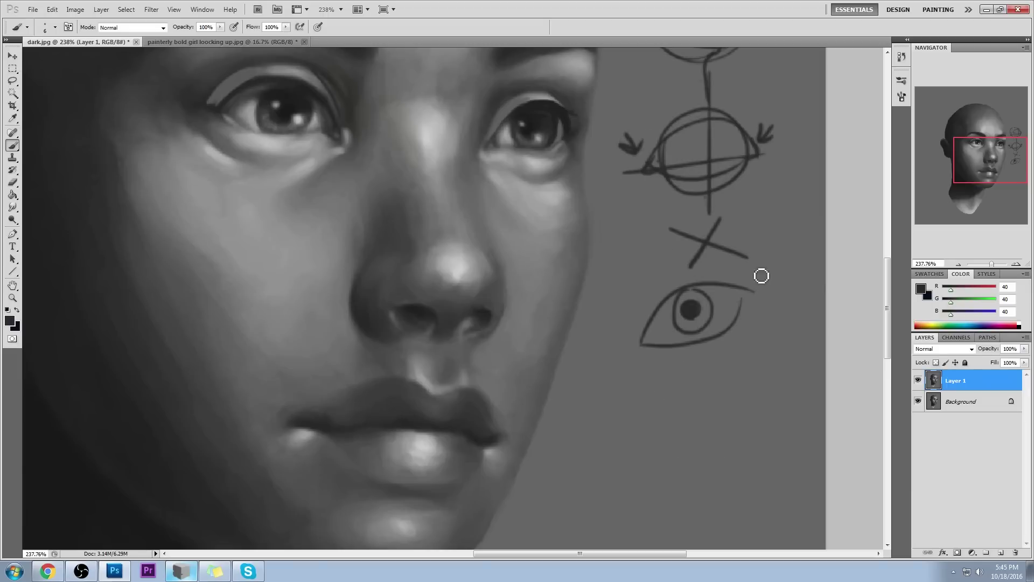
Try hatched shading around the upper sphere, then undo the hatching
mouse_move(666, 248)
left_mouse_down()
mouse_move(603, 346)
mouse_move(639, 396)
left_mouse_up()
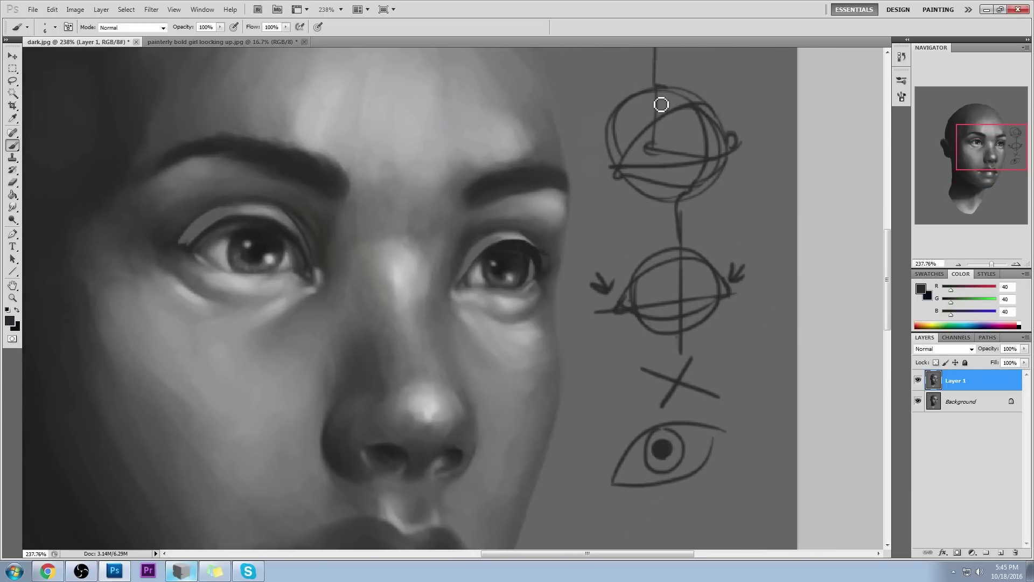
mouse_move(668, 108)
left_mouse_down()
mouse_move(594, 118)
mouse_move(589, 140)
left_mouse_up()
left_click_drag(654, 143, 588, 153)
mouse_move(668, 174)
left_mouse_down()
mouse_move(596, 181)
mouse_move(609, 183)
left_mouse_up()
left_click_drag(674, 183, 619, 202)
left_click_drag(668, 197, 635, 213)
left_click_drag(681, 202, 654, 213)
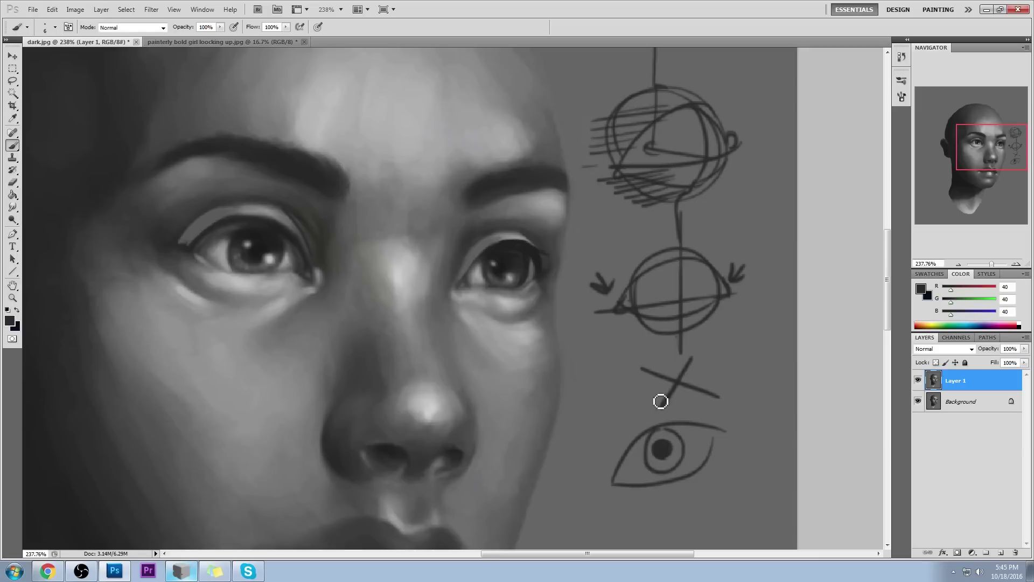
scroll(758, 283, "up", 2)
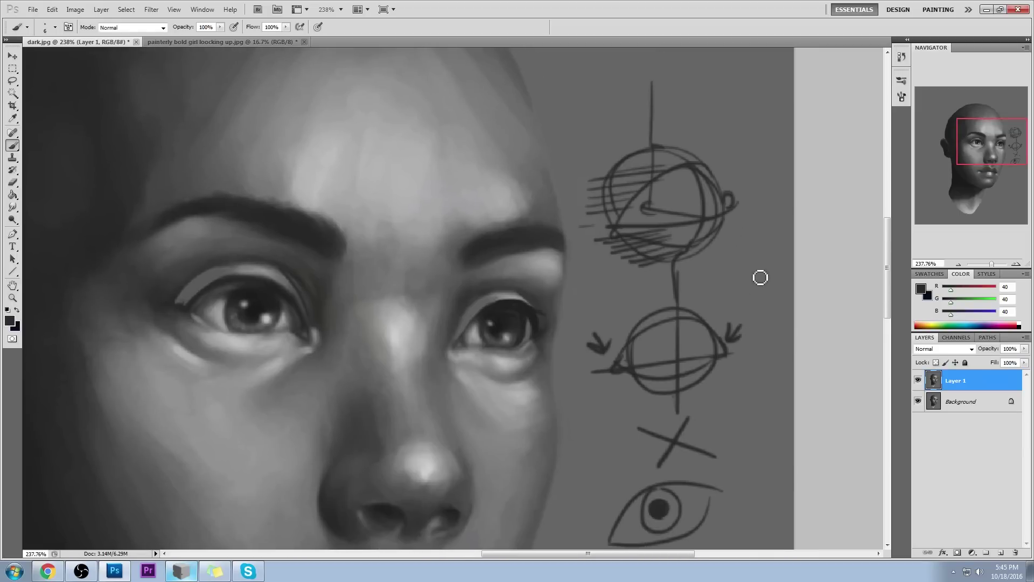
key("ctrl+alt+z")
key("ctrl+alt+z")
key("ctrl+alt+z")
key("ctrl+alt+z")
key("ctrl+alt+z")
key("ctrl+alt+z")
key("ctrl+alt+z")
key("ctrl+alt+z")
key("ctrl+alt+z")
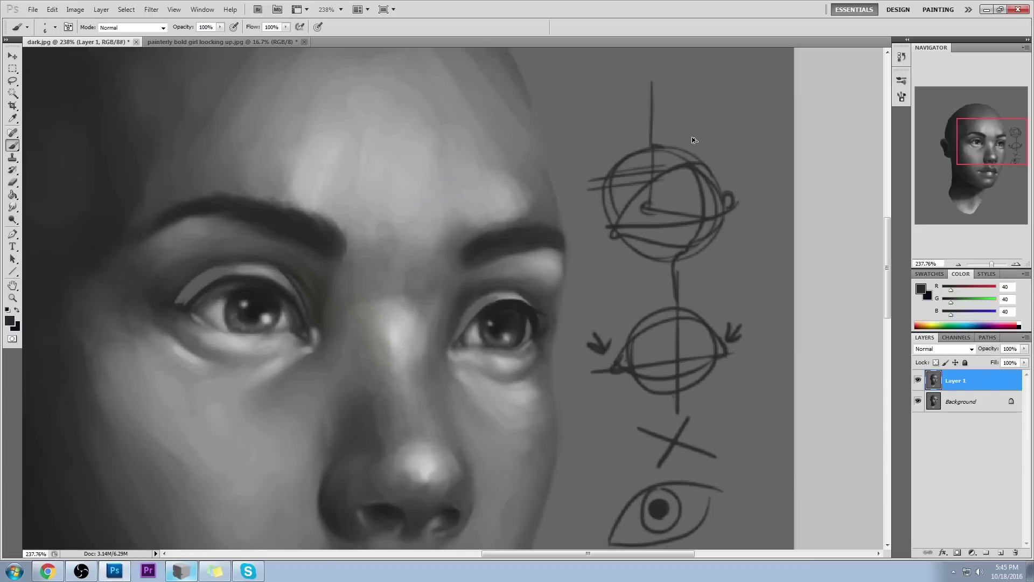
Draw x/y axes labelled y with a diagonal axis above the sketches, discarding a trial ellipse
scroll(684, 178, "up", 5)
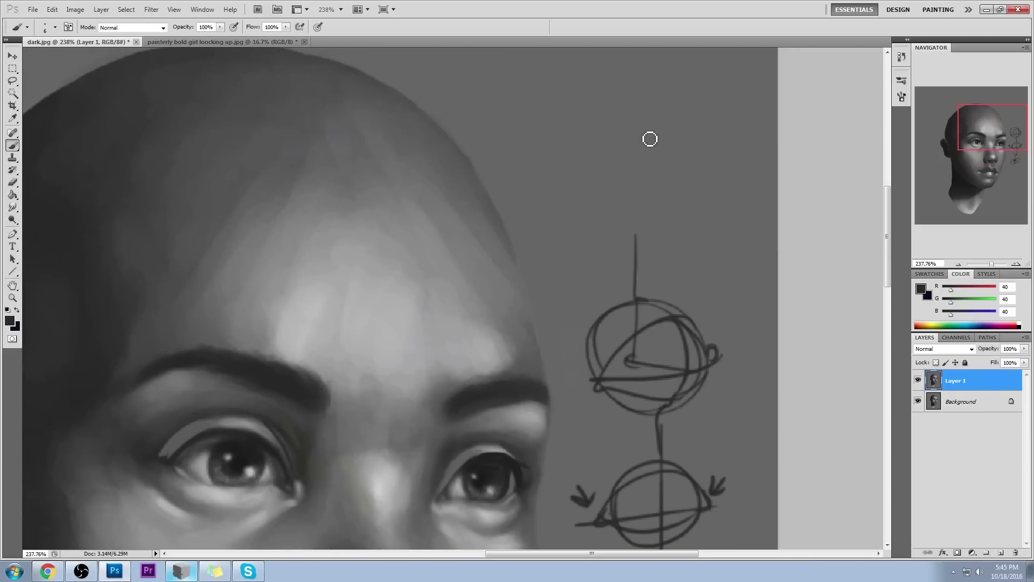
mouse_move(632, 84)
left_mouse_down()
mouse_move(639, 180)
mouse_move(757, 189)
mouse_move(751, 182)
left_mouse_up()
left_click_drag(619, 67, 619, 86)
left_click_drag(626, 186, 700, 149)
mouse_move(741, 111)
left_mouse_down()
mouse_move(787, 134)
mouse_move(625, 69)
left_mouse_up()
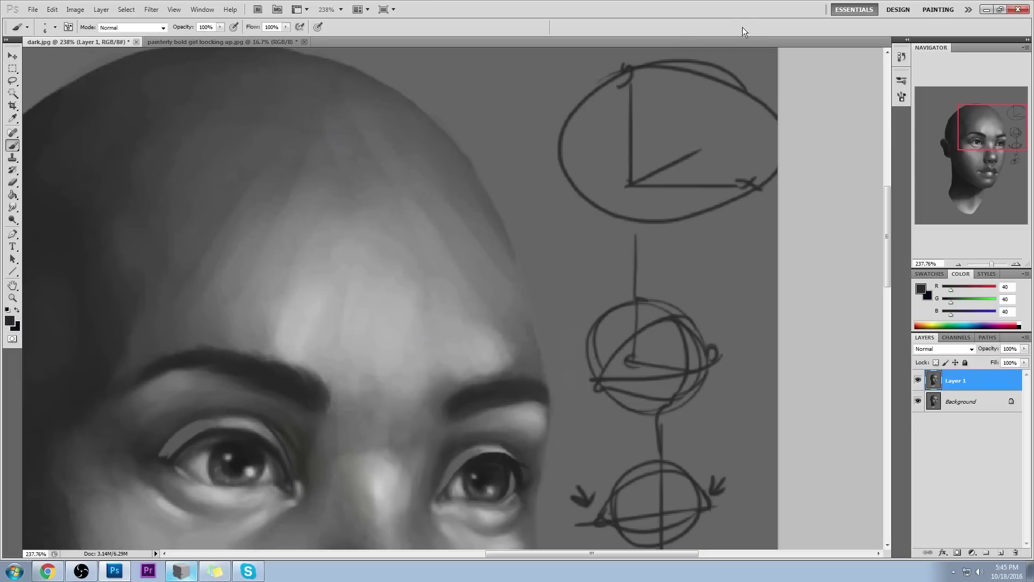
left_click_drag(778, 128, 560, 147)
left_click_drag(778, 156, 533, 146)
left_click_drag(708, 95, 658, 120)
key("ctrl+z")
key("ctrl+alt+z")
key("ctrl+alt+z")
key("ctrl+alt+z")
key("ctrl+alt+z")
Draw a triangle on the axes with an edge down from its apex
mouse_move(627, 186)
left_mouse_down()
mouse_move(709, 77)
mouse_move(768, 192)
left_mouse_up()
left_click_drag(708, 79, 756, 188)
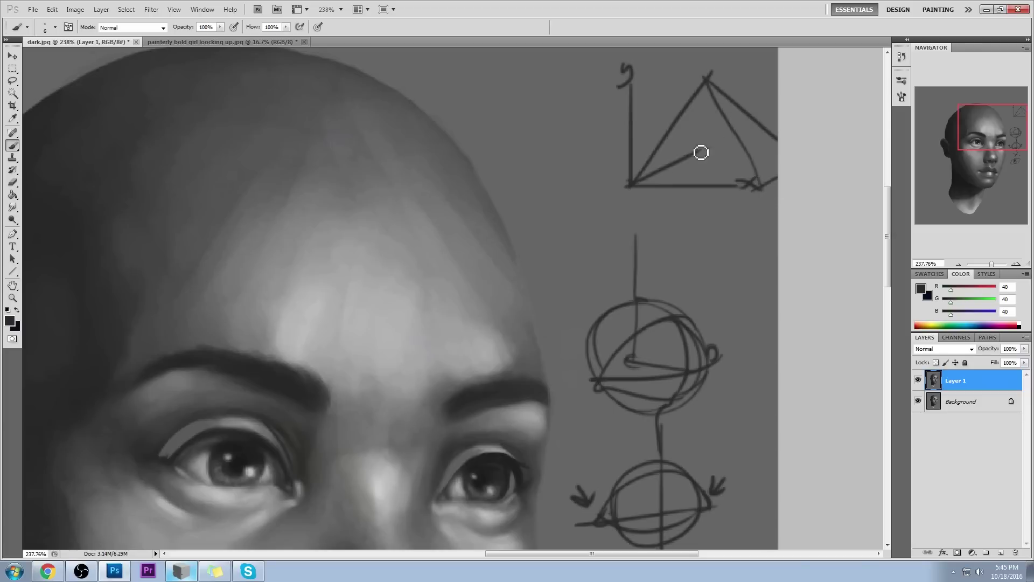
mouse_move(710, 81)
left_mouse_down()
mouse_move(696, 161)
mouse_move(765, 144)
left_mouse_up()
left_click_drag(662, 156, 701, 158)
key("ctrl+alt+z")
key("ctrl+alt+z")
key("ctrl+alt+z")
key("ctrl+alt+z")
key("ctrl+alt+z")
key("ctrl+alt+z")
key("ctrl+alt+z")
Loop a loose ellipse around the eye sketch and switch to the painterly bold girl reference
mouse_move(710, 346)
left_mouse_down()
mouse_move(729, 298)
mouse_move(729, 103)
left_mouse_up()
left_click_drag(733, 340, 690, 455)
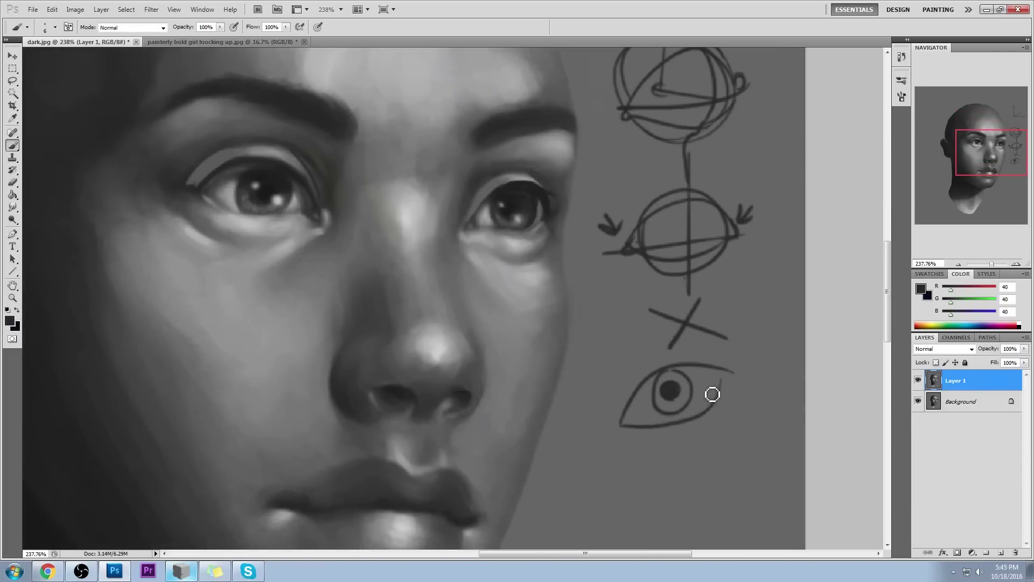
left_click(241, 42)
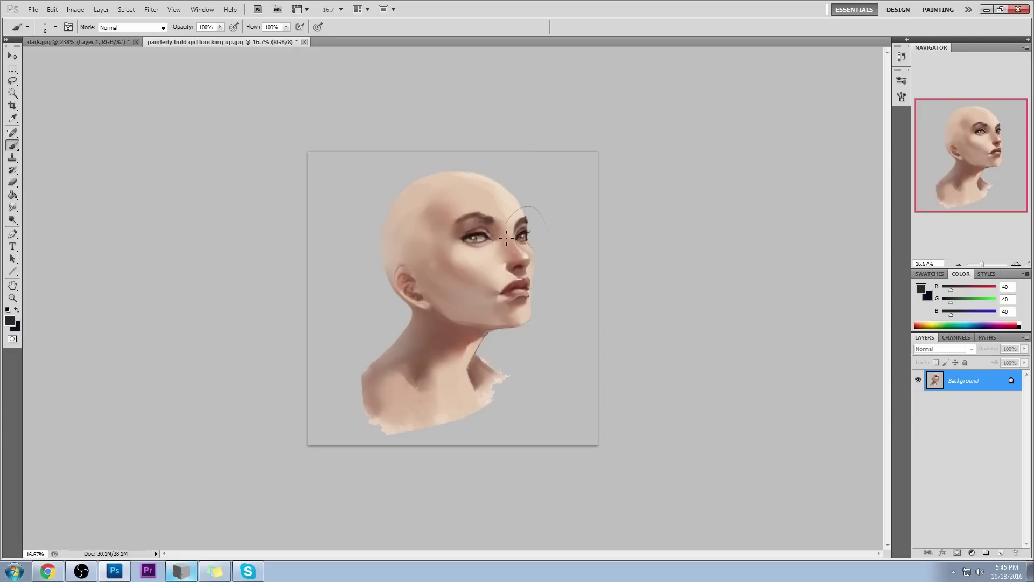
Undo the eye ellipse, return to dark.jpg and fit the whole portrait on screen
key("ctrl+z")
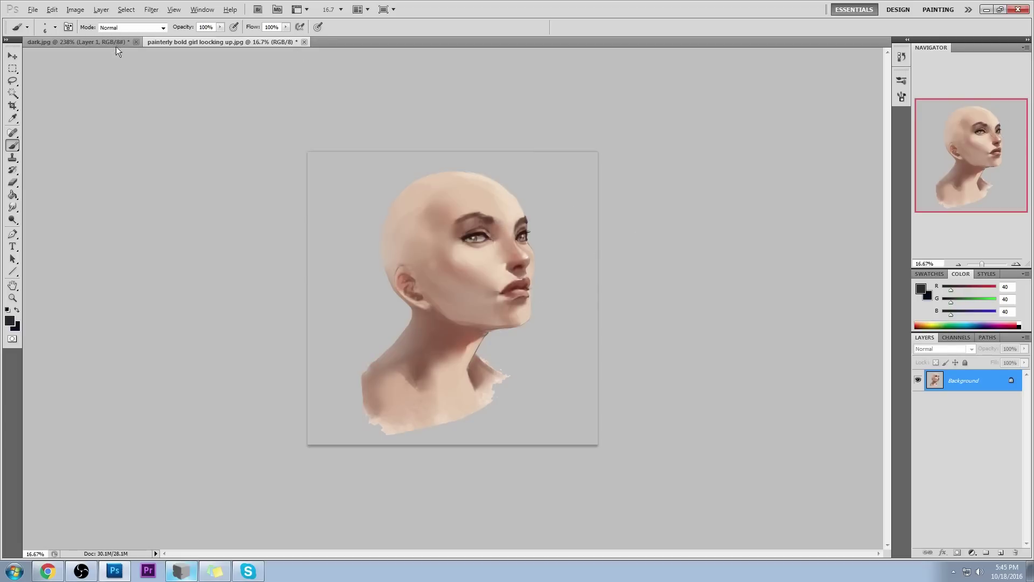
left_click(108, 43)
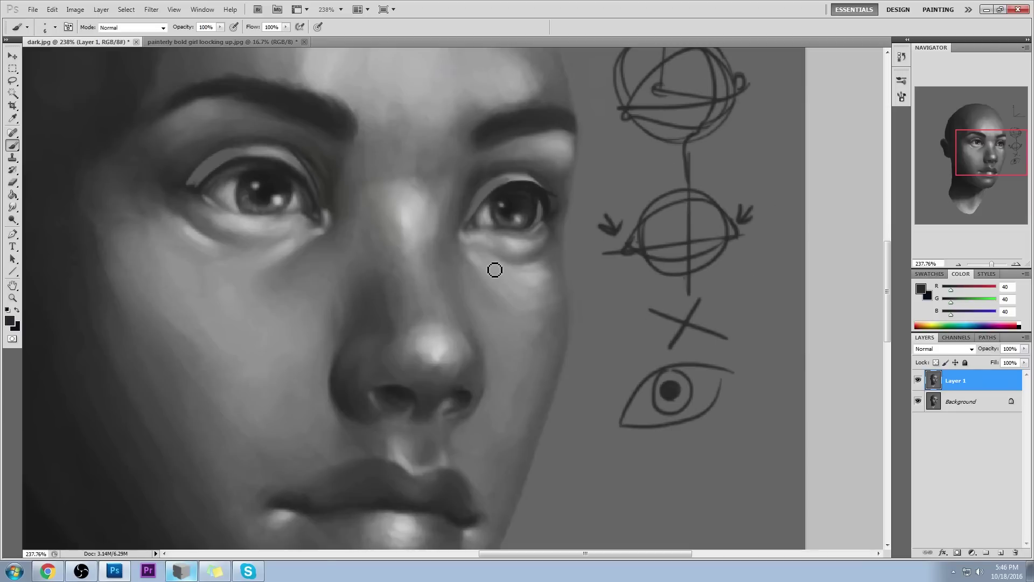
key("ctrl+0")
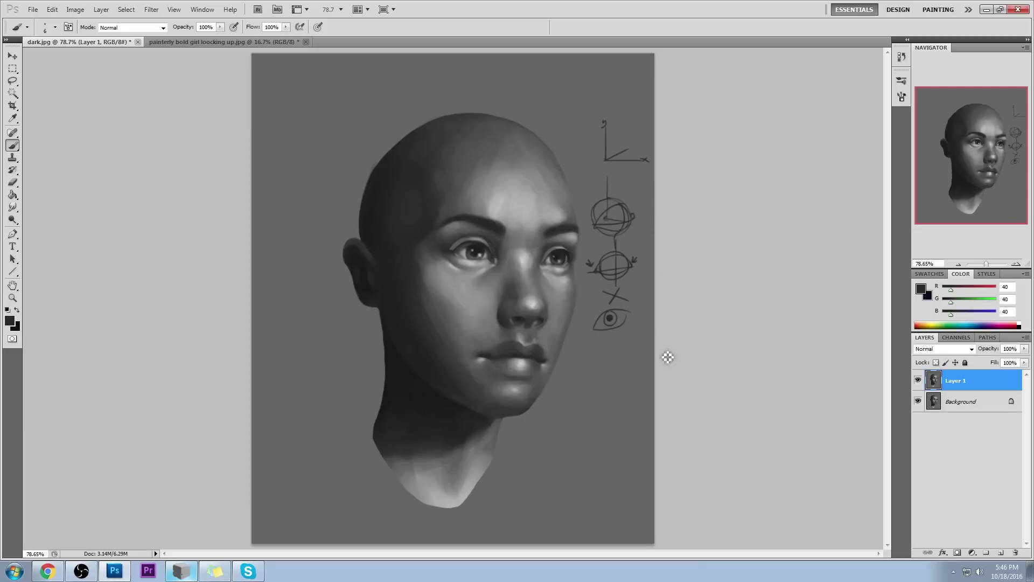
Sample eye greys and set a large soft brush to 32% opacity and size 30
left_click(470, 243, "alt")
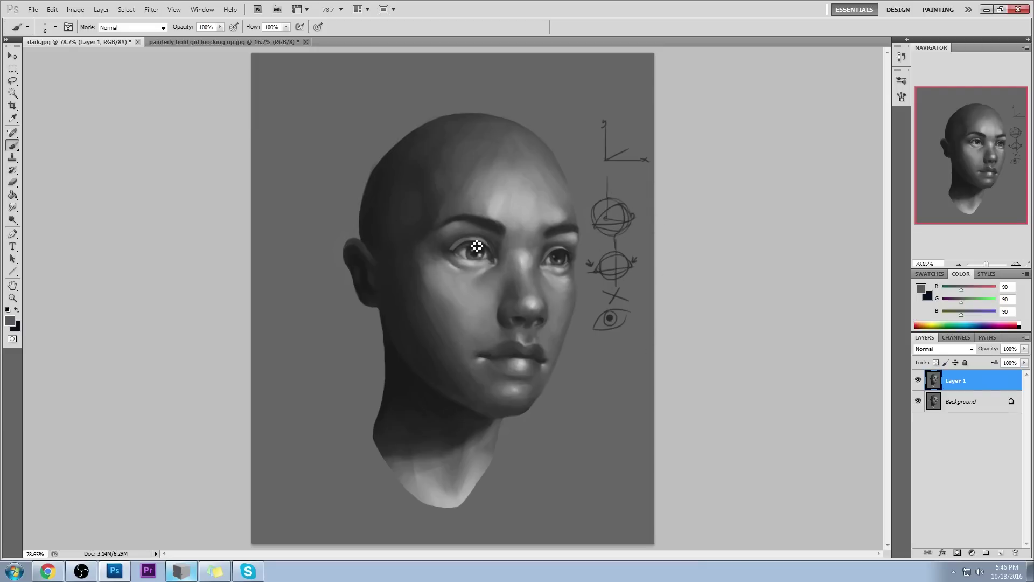
left_click(475, 245, "alt")
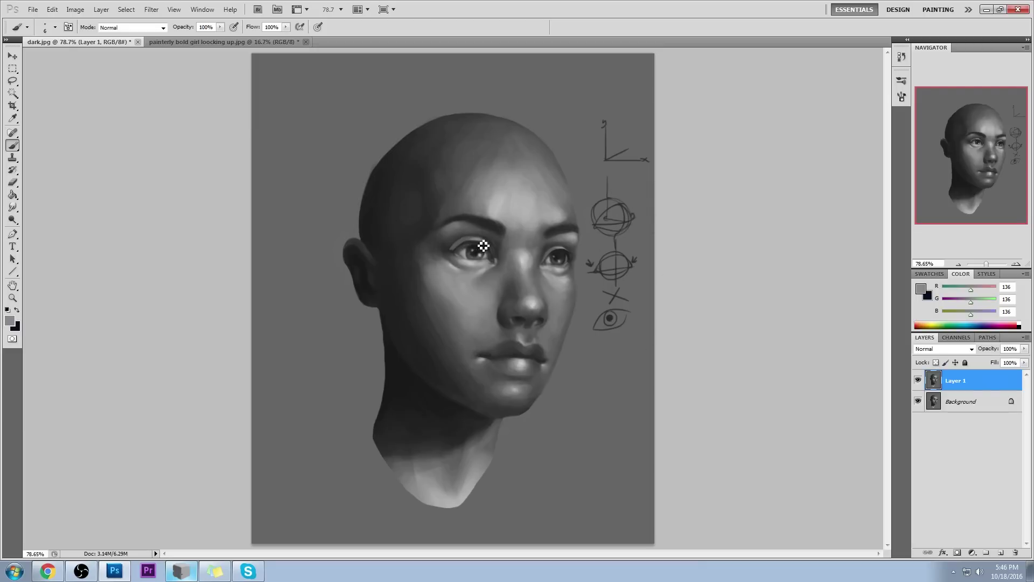
right_click(493, 215)
scroll(679, 293, "down", 3)
scroll(680, 294, "down", 10)
left_click(613, 436)
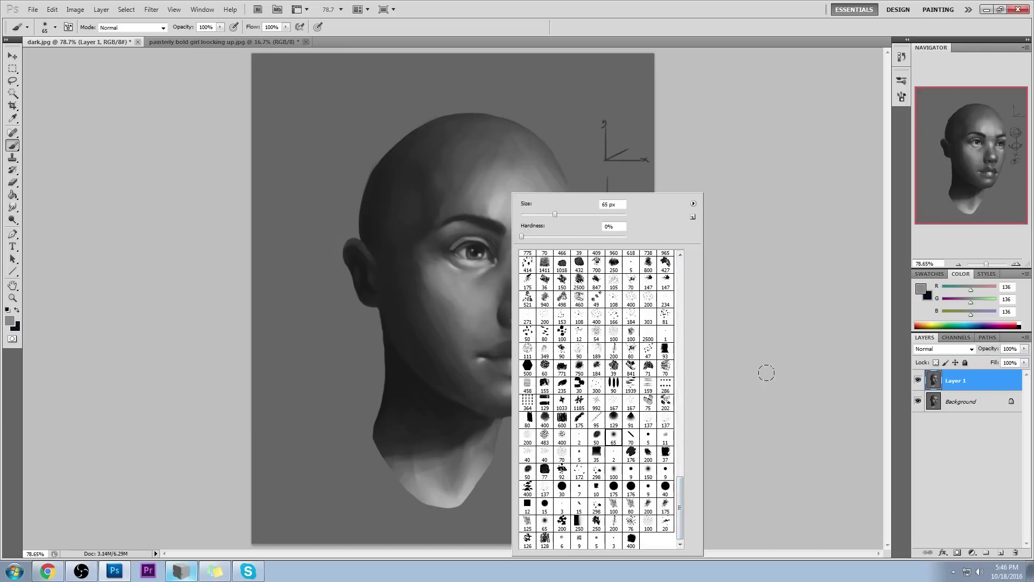
left_click(763, 372)
left_click_drag(220, 27, 166, 46)
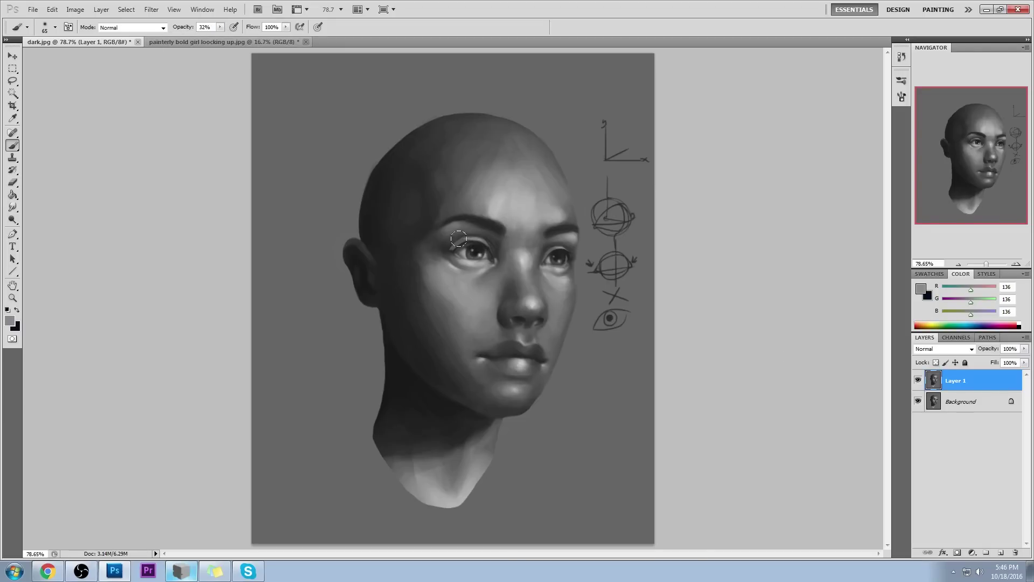
key("bracketleft")
key("bracketleft")
key("bracketleft")
key("bracketleft")
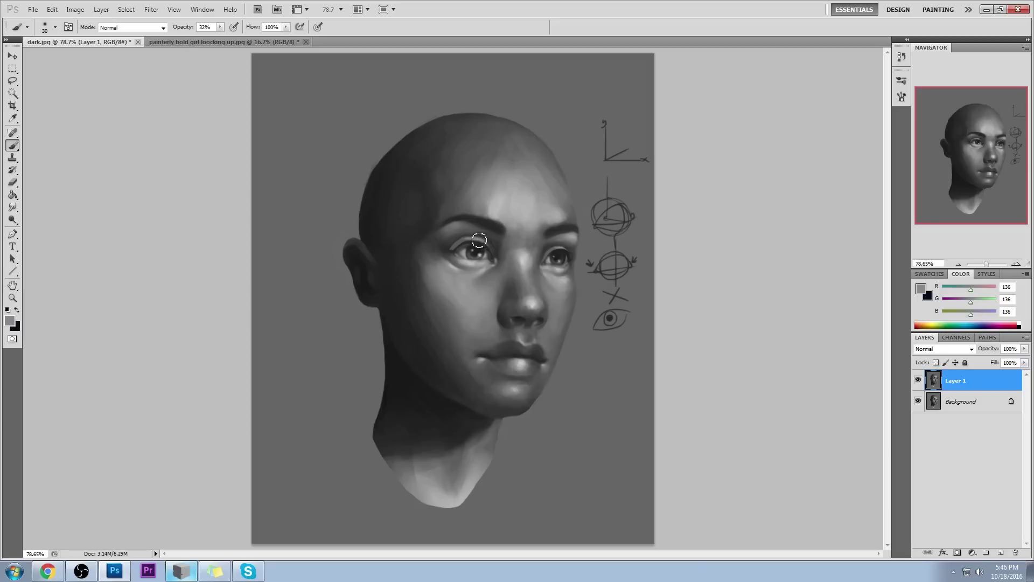
Blend the left eye's upper lid and darken its iris with sampled greys
left_click(465, 237, "alt")
left_click(479, 238, "alt")
mouse_move(480, 239)
left_mouse_down()
mouse_move(464, 234)
mouse_move(479, 244)
mouse_move(452, 253)
mouse_move(467, 242)
left_mouse_up()
left_click(472, 247, "alt")
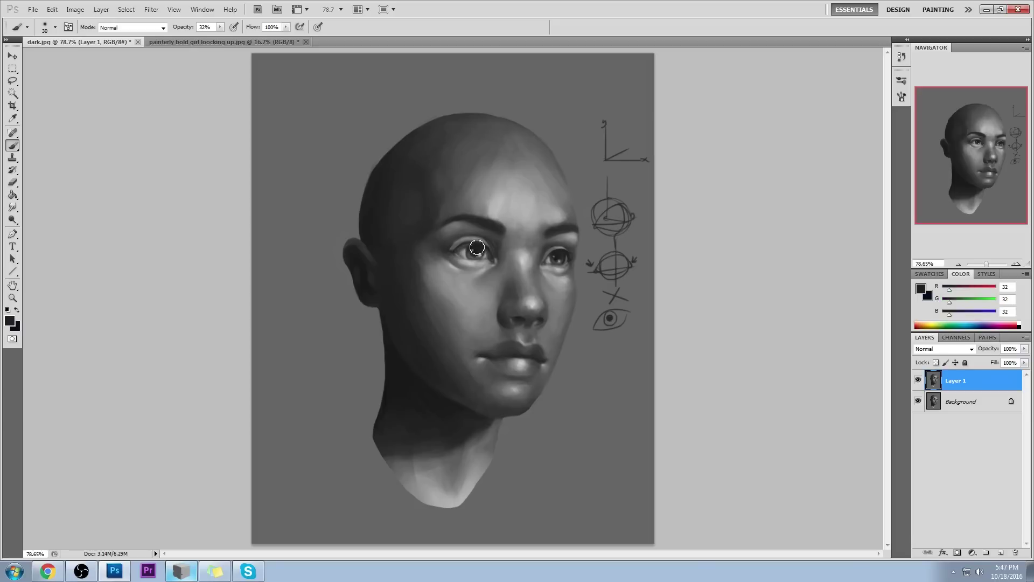
mouse_move(472, 246)
left_mouse_down()
mouse_move(483, 252)
mouse_move(466, 247)
left_mouse_up()
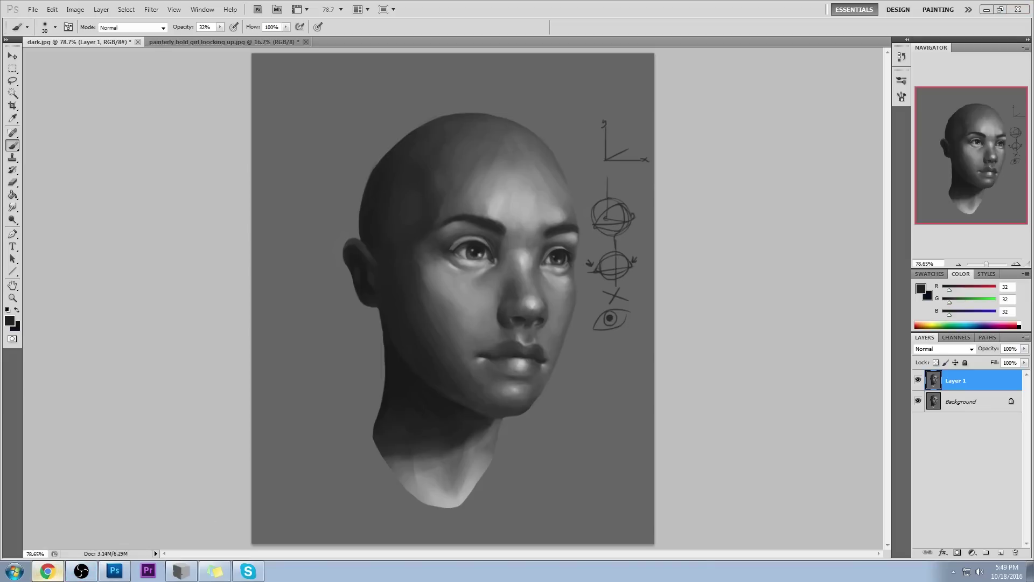
left_click(47, 571)
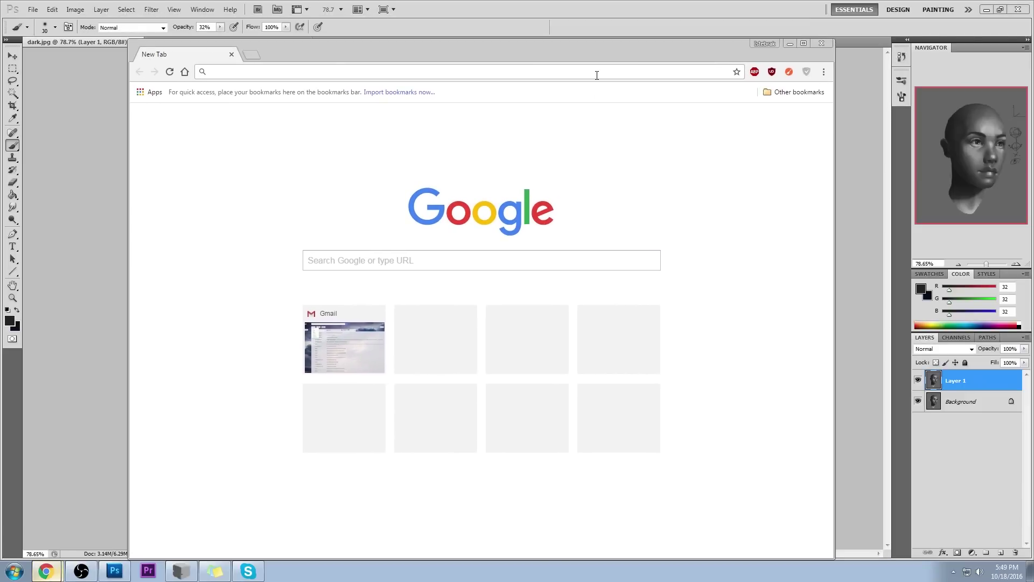
type("medical diag")
type("nose")
key("Return")
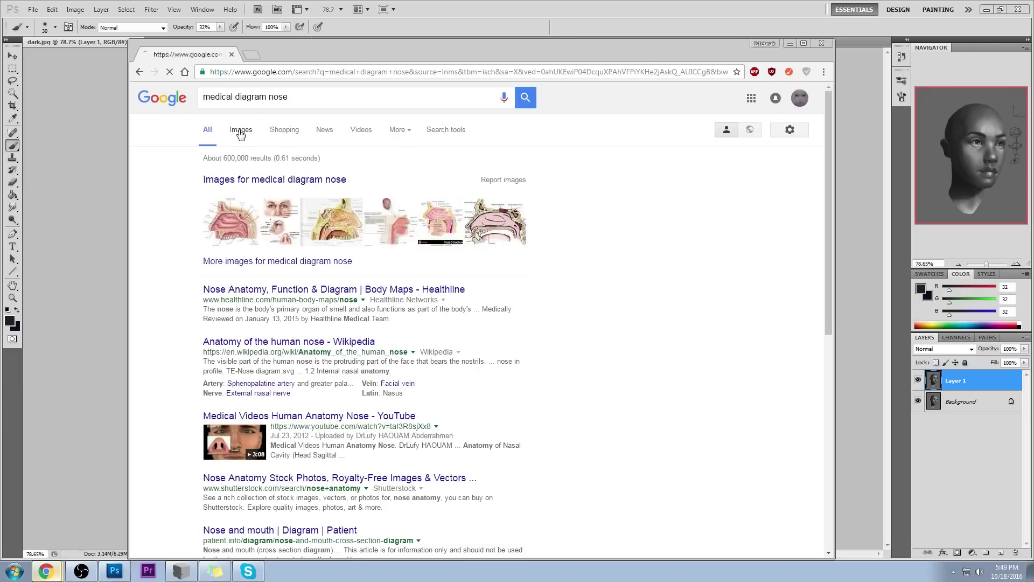
left_click(246, 129)
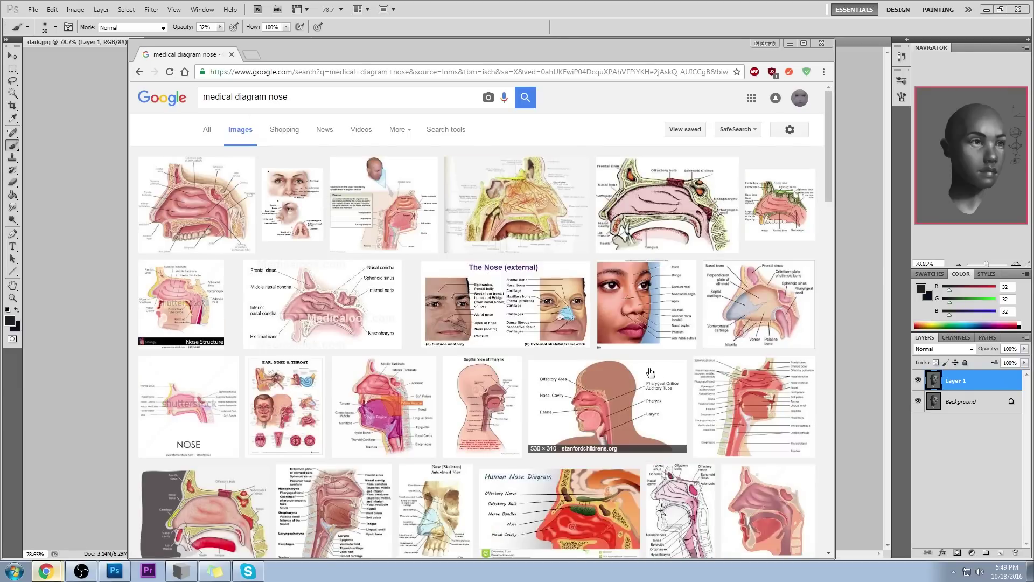
scroll(539, 355, "down", 5)
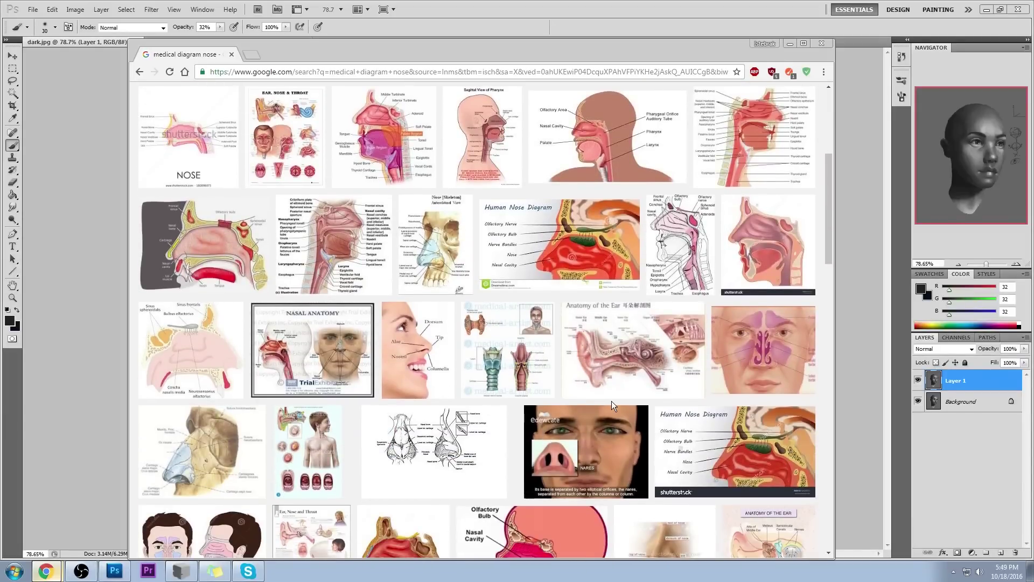
scroll(612, 400, "down", 1)
scroll(603, 420, "down", 2)
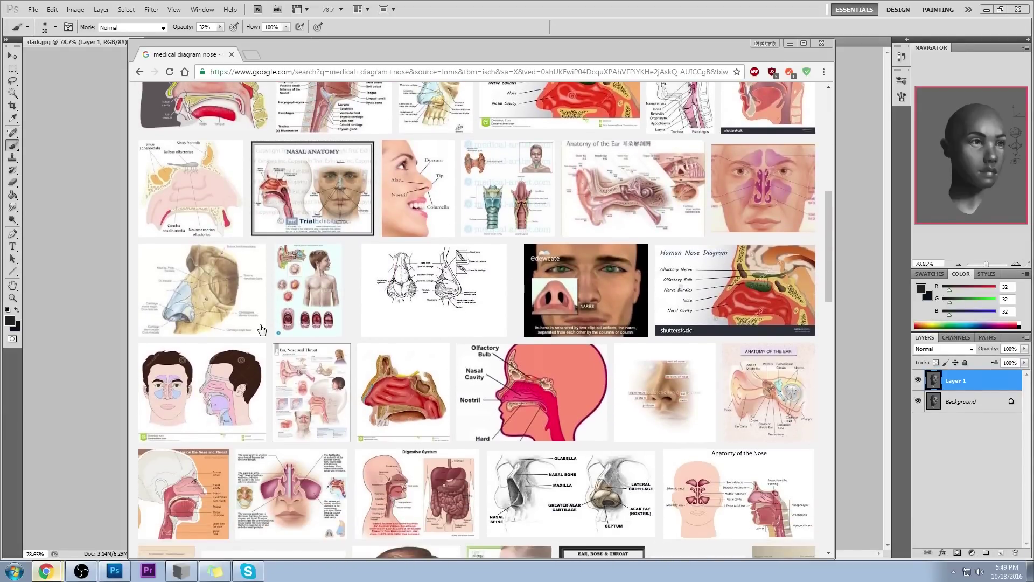
left_click(221, 312)
scroll(517, 306, "down", 4)
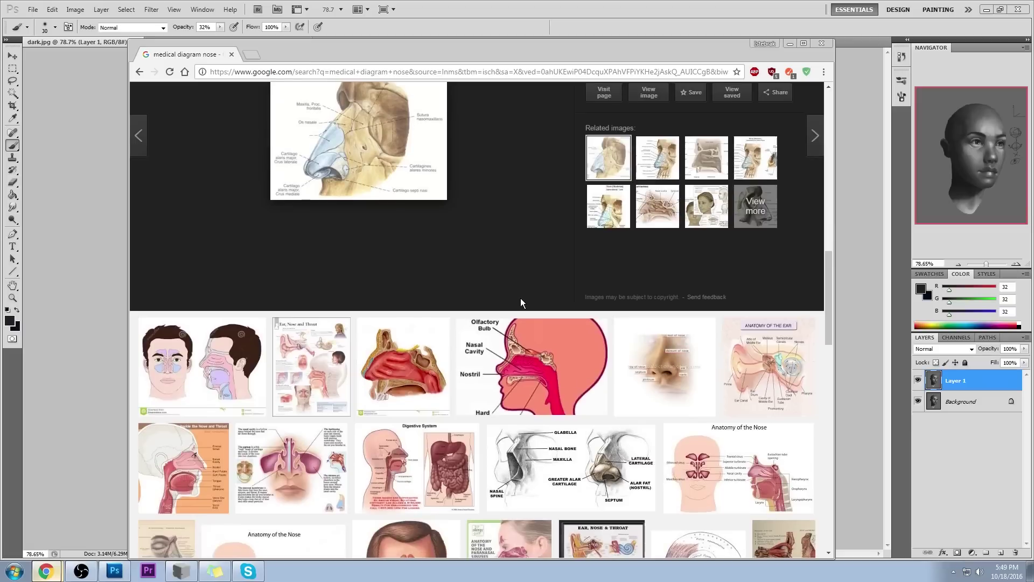
scroll(684, 422, "down", 3)
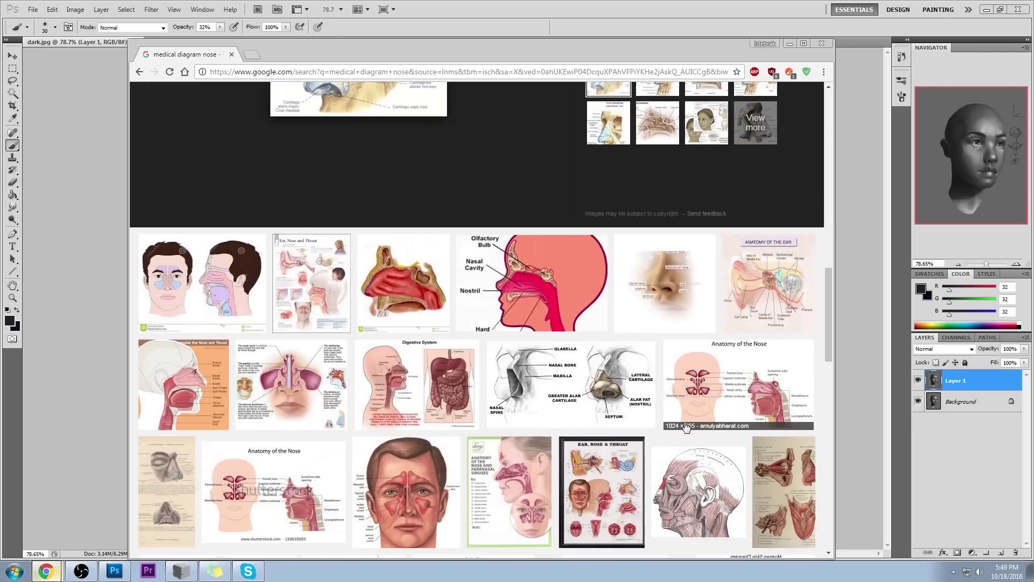
scroll(673, 426, "down", 2)
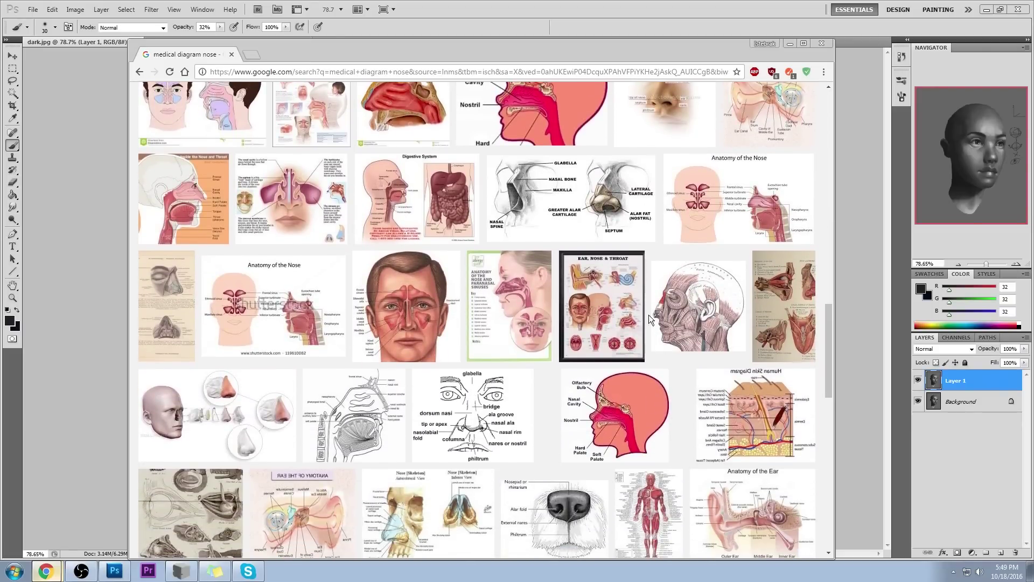
left_click(520, 198)
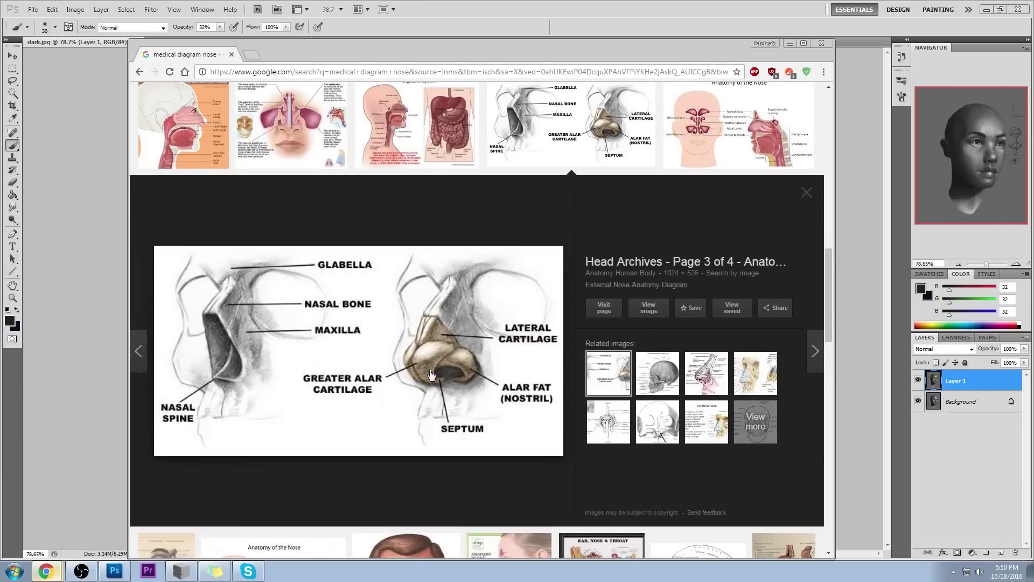
scroll(561, 301, "down", 8)
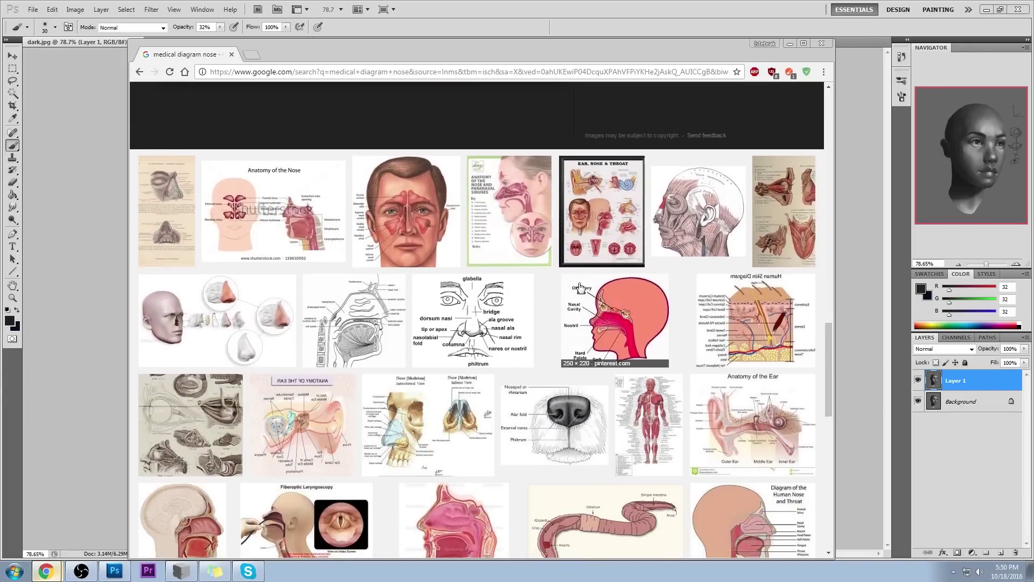
scroll(580, 282, "down", 2)
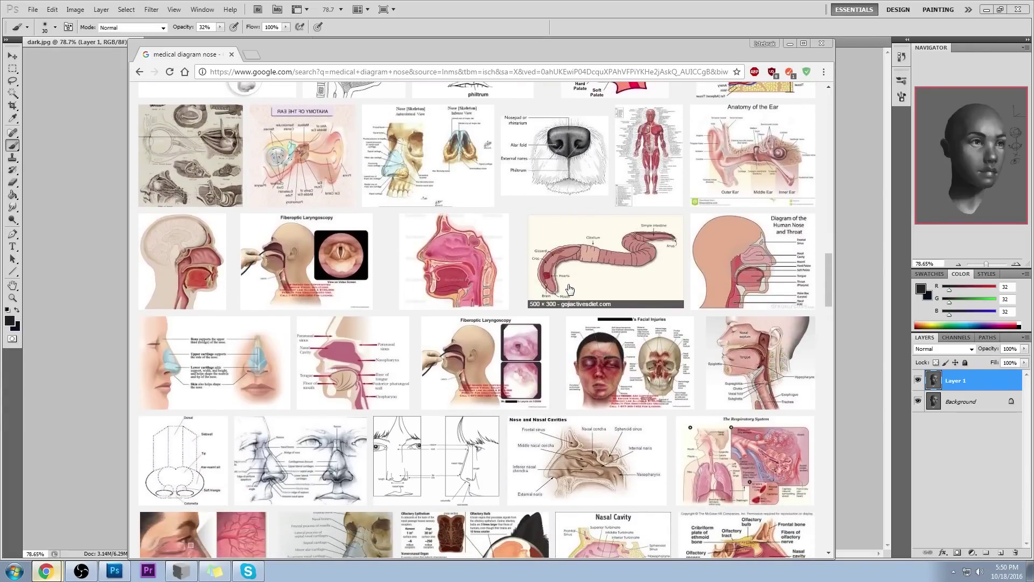
scroll(569, 289, "down", 3)
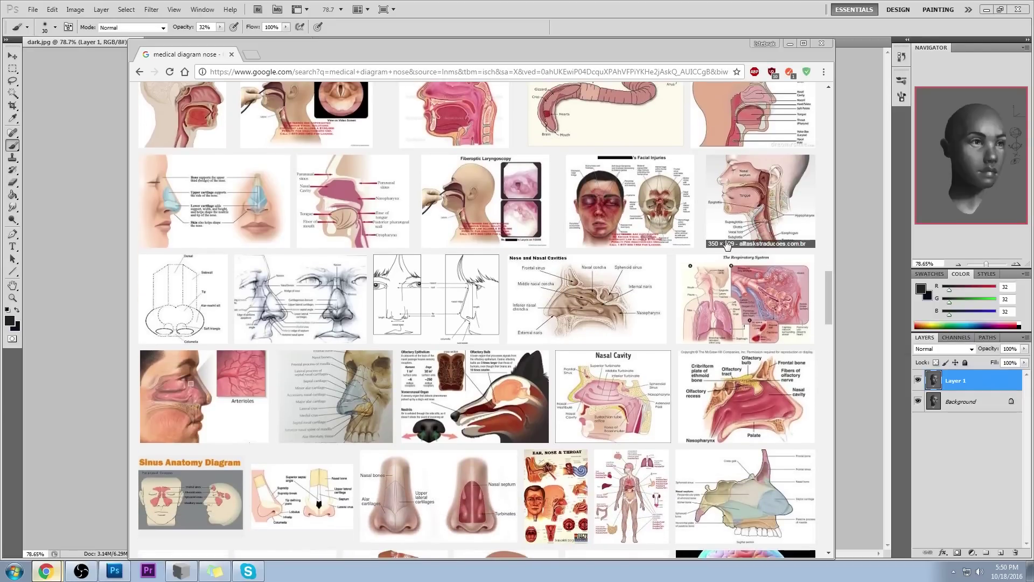
scroll(662, 416, "down", 1)
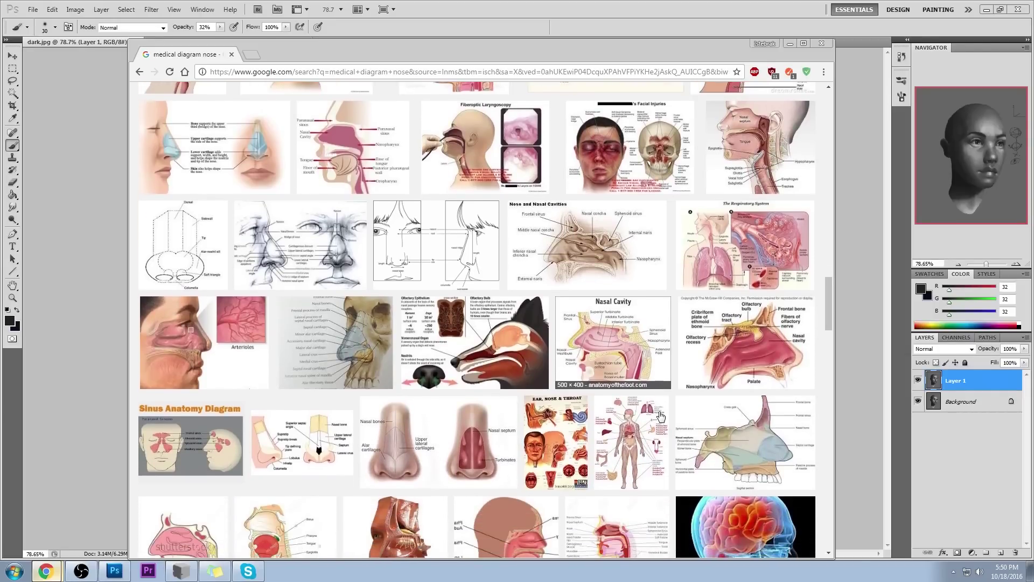
scroll(661, 416, "down", 2)
scroll(661, 416, "down", 2)
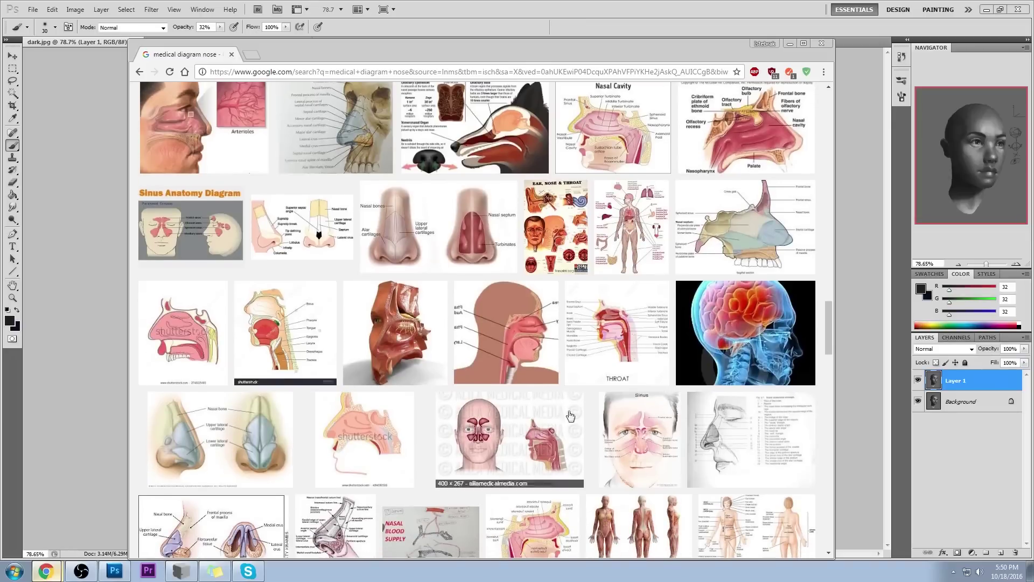
left_click(381, 332)
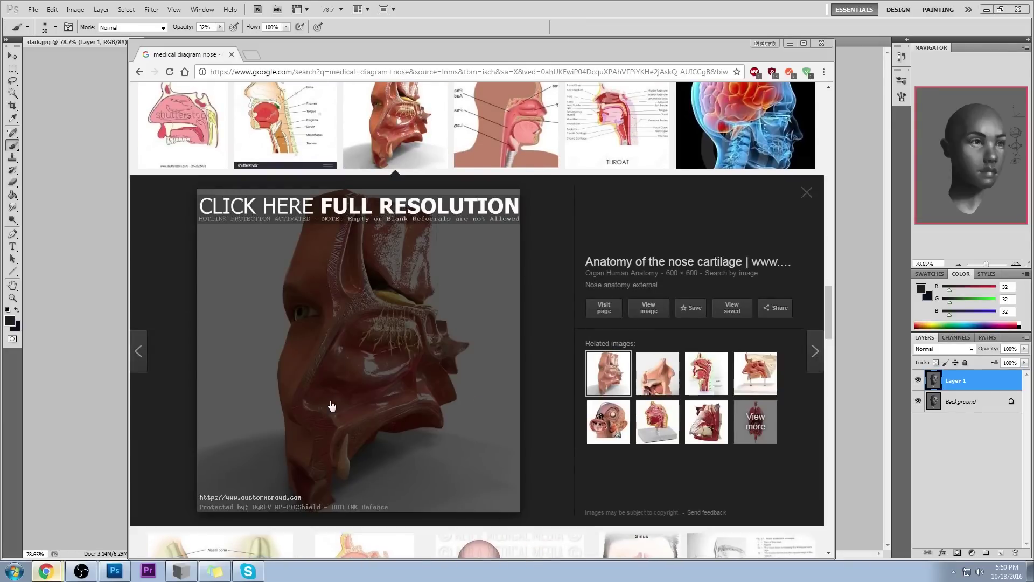
left_click(660, 383)
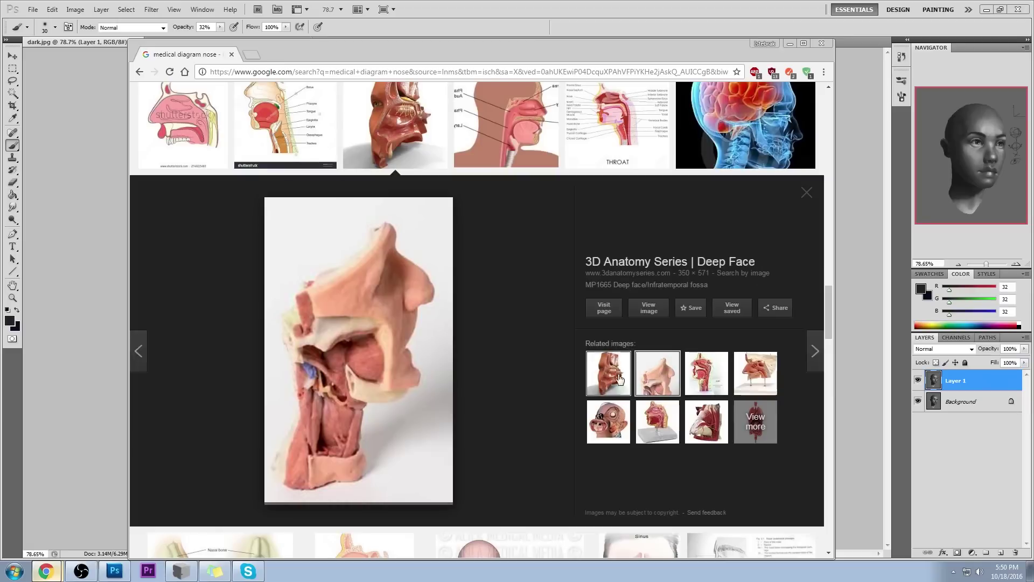
scroll(556, 307, "down", 8)
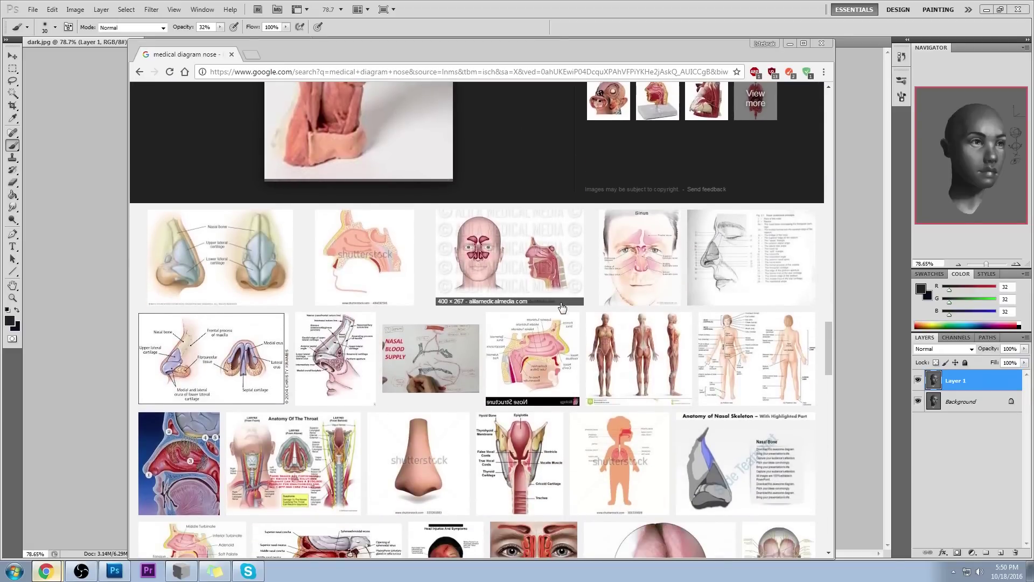
scroll(553, 321, "down", 4)
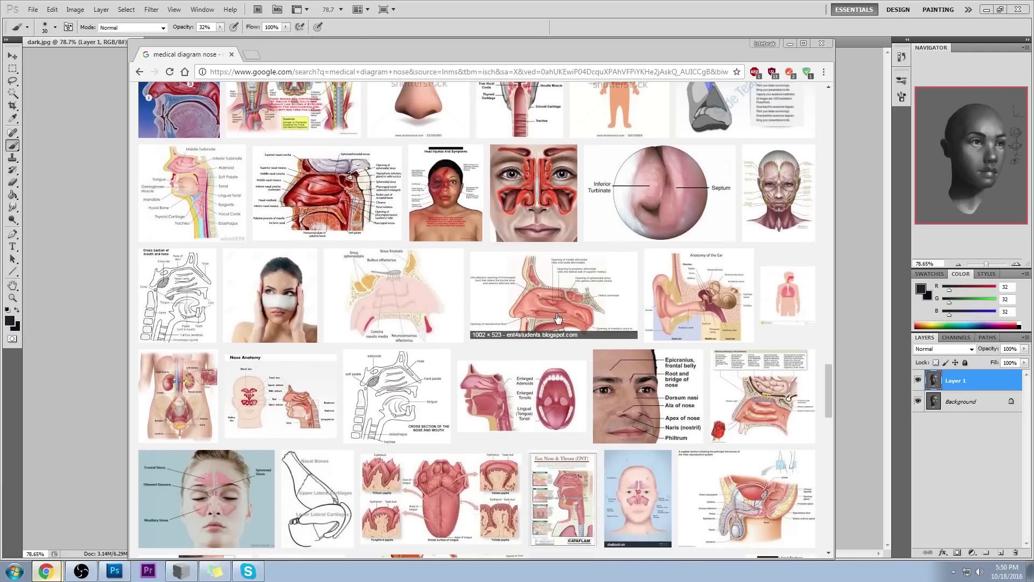
scroll(561, 319, "down", 4)
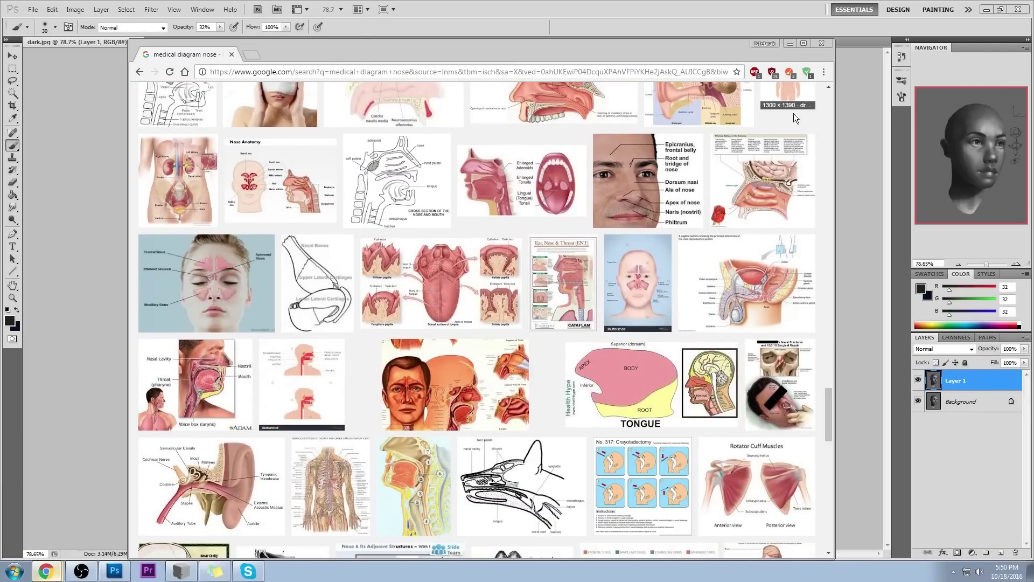
left_click(821, 44)
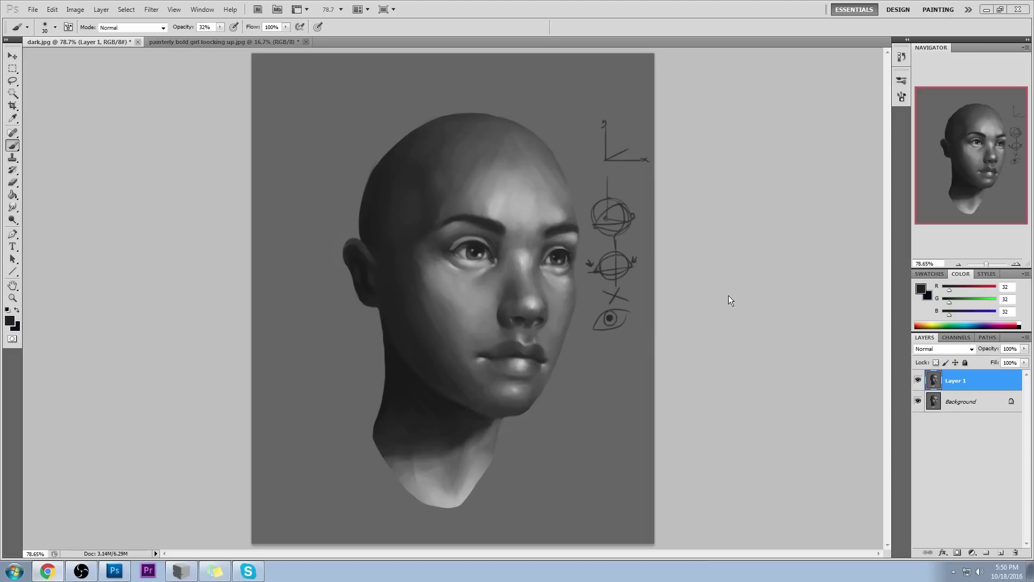
Hide and re-show Layer 1 to compare, then reduce the brush size to 6
left_click(917, 381)
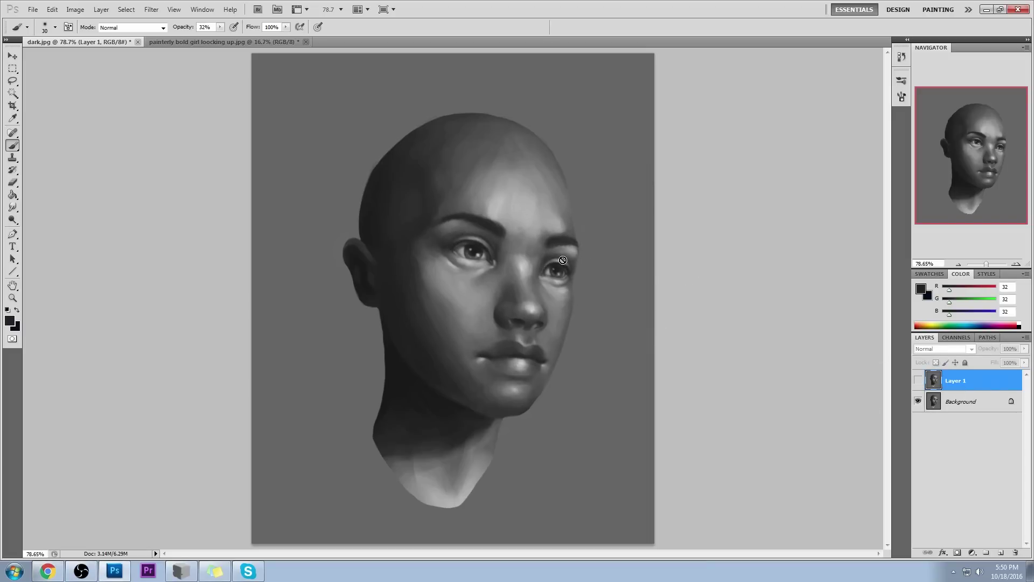
left_click(918, 381)
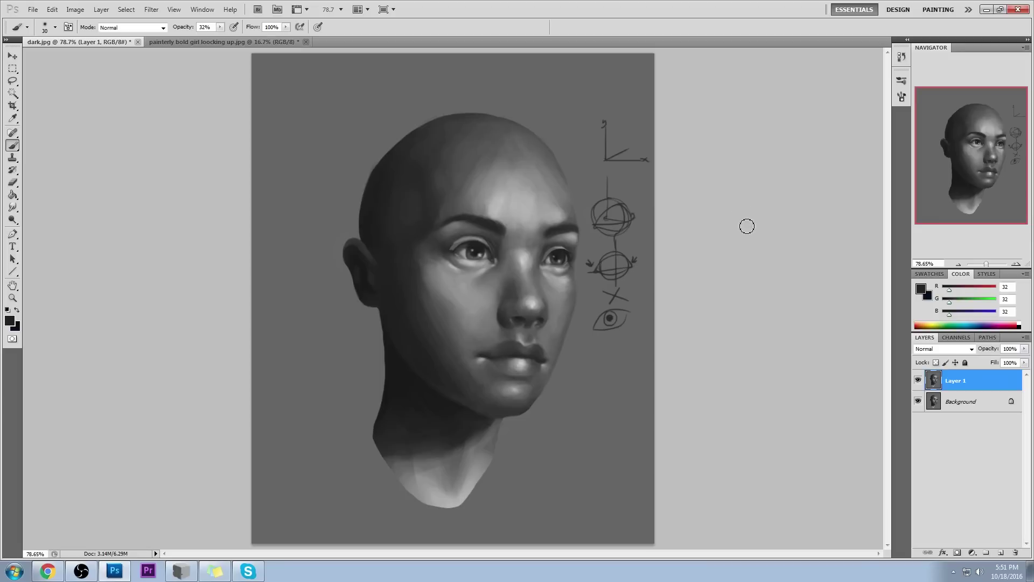
key("bracketleft")
key("bracketleft")
key("bracketleft")
key("bracketleft")
key("bracketleft")
key("bracketleft")
At 100% opacity, draw a straight-edged test box at top left with an extended right section
key("0")
left_click(281, 83)
left_click(359, 83, "shift")
left_click(359, 155, "shift")
mouse_move(280, 84)
left_mouse_down()
mouse_move(279, 158)
mouse_move(358, 152)
left_mouse_up()
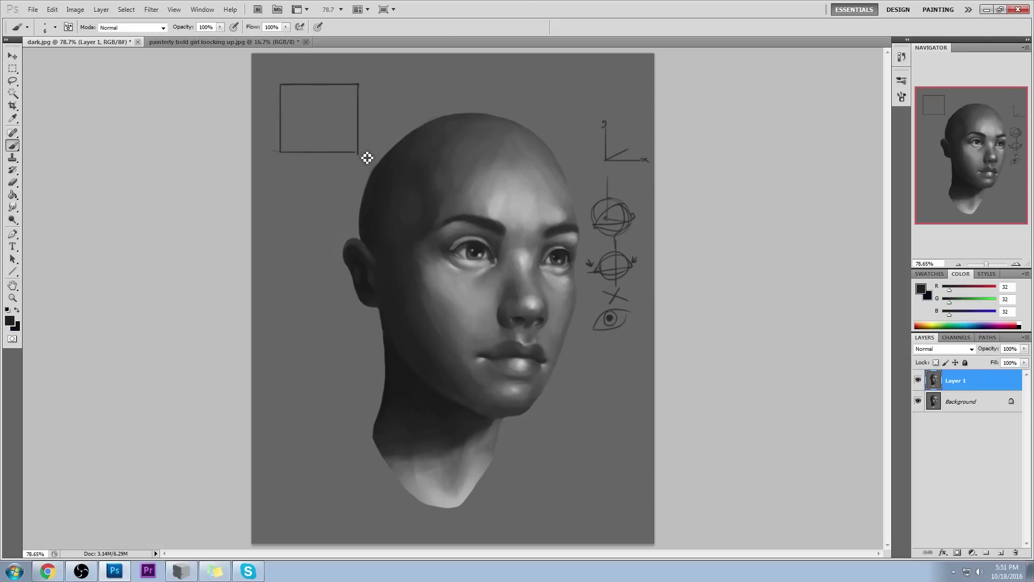
left_click(394, 145, "shift")
key("ctrl+z")
left_click_drag(358, 152, 380, 152)
left_click_drag(358, 83, 380, 83)
left_click(382, 153, "shift")
Set the foreground to pure red, trial-trace the box edges, undo them and add a new layer
left_click(922, 289)
left_click(706, 125)
left_click(816, 114)
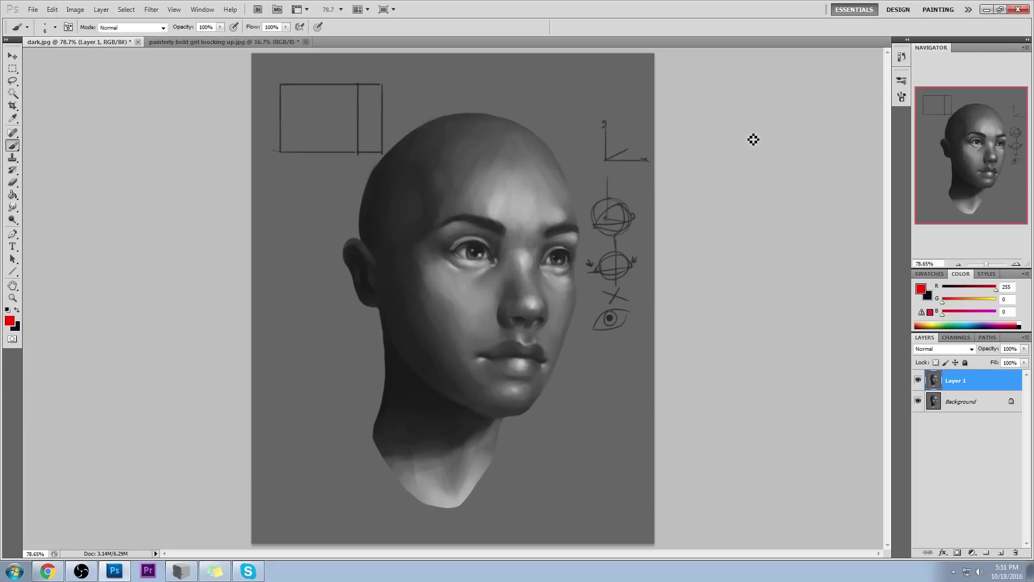
mouse_move(369, 90)
left_mouse_down()
mouse_move(327, 90)
mouse_move(361, 80)
mouse_move(291, 91)
mouse_move(286, 156)
mouse_move(358, 153)
left_mouse_up()
key("ctrl+z")
left_click_drag(365, 92, 363, 145)
key("ctrl+alt+z")
key("ctrl+alt+z")
key("ctrl+alt+z")
key("ctrl+alt+z")
key("ctrl+alt+z")
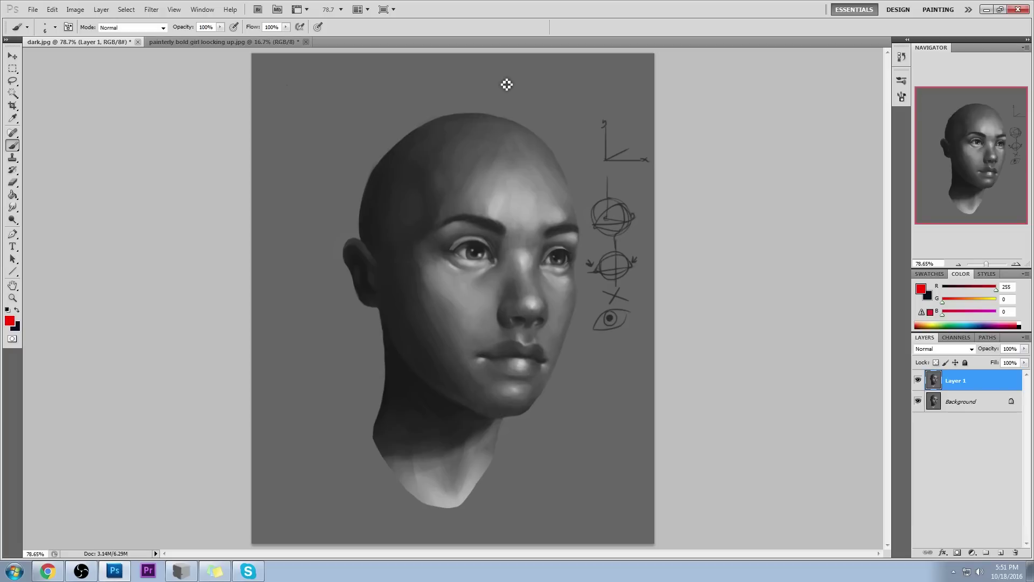
left_click(1000, 553)
Brush two red rectangles at the canvas top, the second extended right, undoing the hatching
left_click_drag(276, 76, 362, 76)
left_click_drag(274, 76, 285, 157)
mouse_move(363, 76)
left_mouse_down()
mouse_move(380, 86)
mouse_move(380, 159)
mouse_move(275, 155)
left_mouse_up()
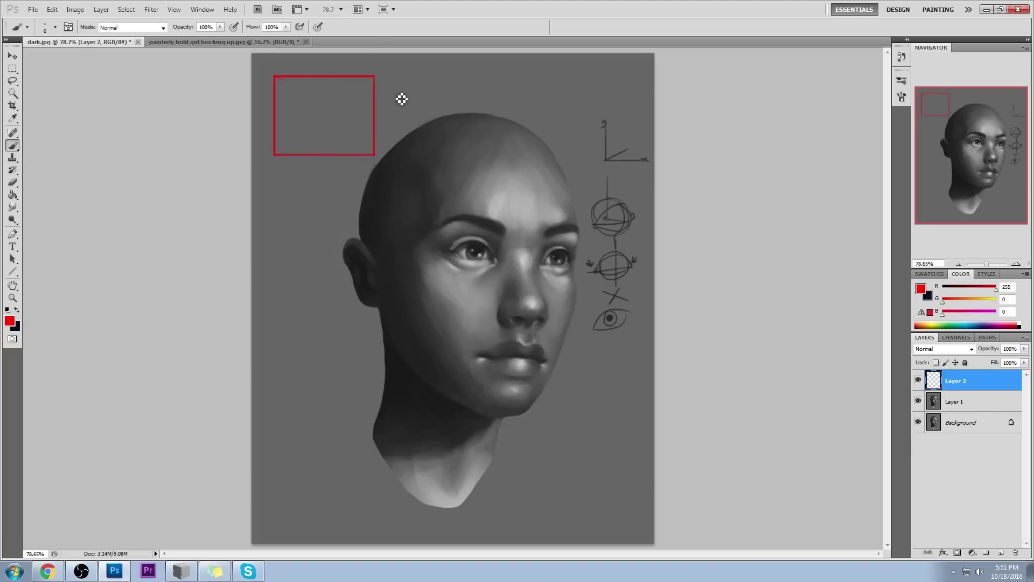
left_click_drag(418, 83, 425, 148)
mouse_move(418, 85)
left_mouse_down()
mouse_move(510, 83)
mouse_move(507, 161)
mouse_move(423, 159)
left_mouse_up()
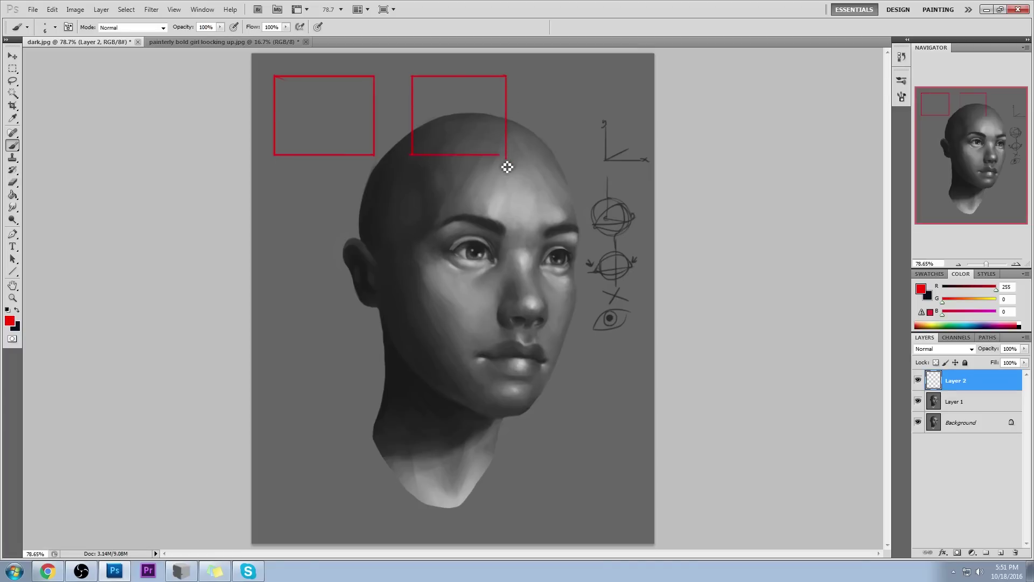
left_click_drag(510, 161, 543, 161)
mouse_move(507, 82)
left_mouse_down()
mouse_move(549, 84)
mouse_move(539, 83)
mouse_move(543, 162)
left_mouse_up()
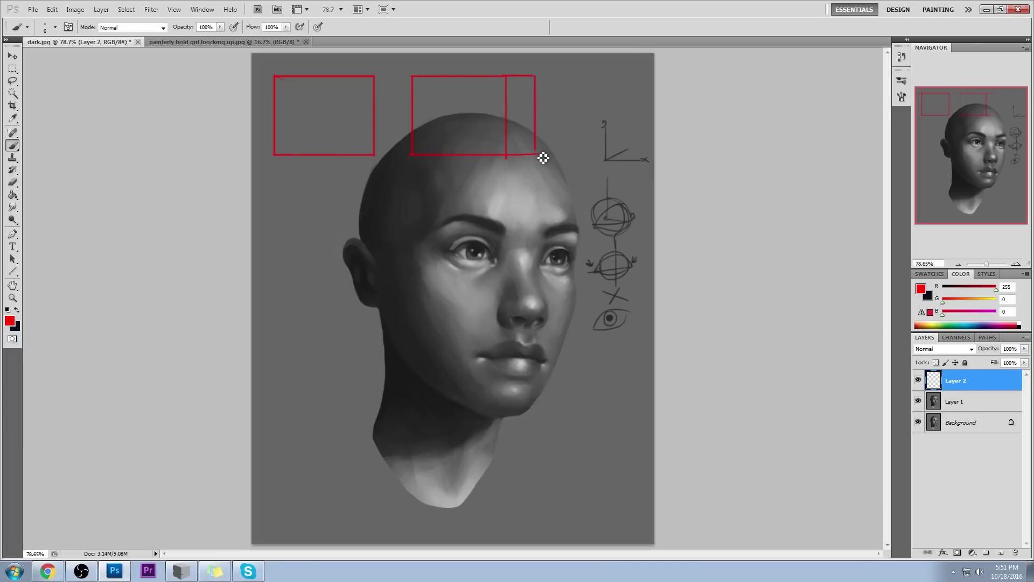
mouse_move(524, 86)
left_mouse_down()
mouse_move(542, 88)
mouse_move(517, 113)
mouse_move(540, 122)
mouse_move(515, 151)
mouse_move(541, 157)
left_mouse_up()
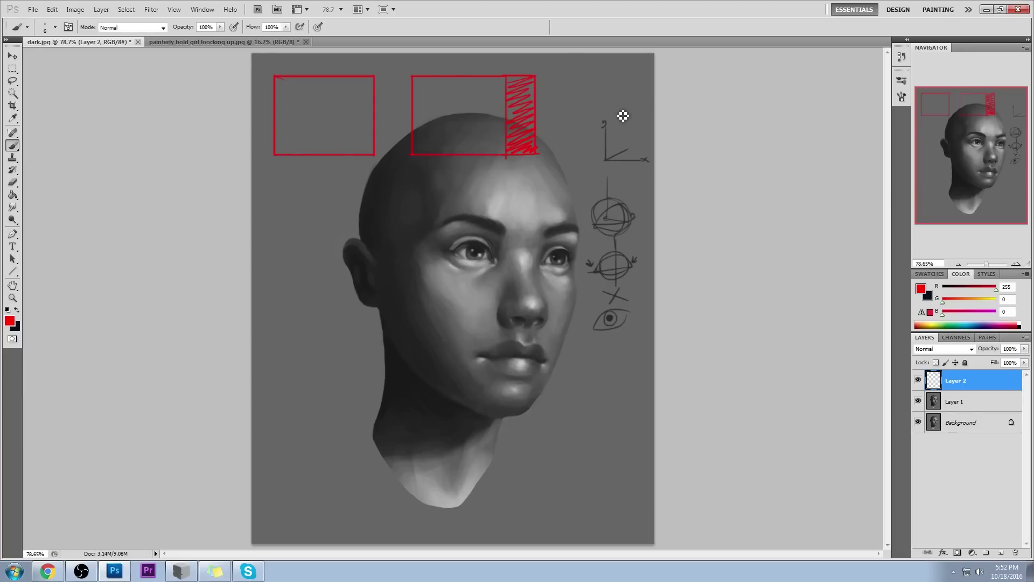
key("ctrl+z")
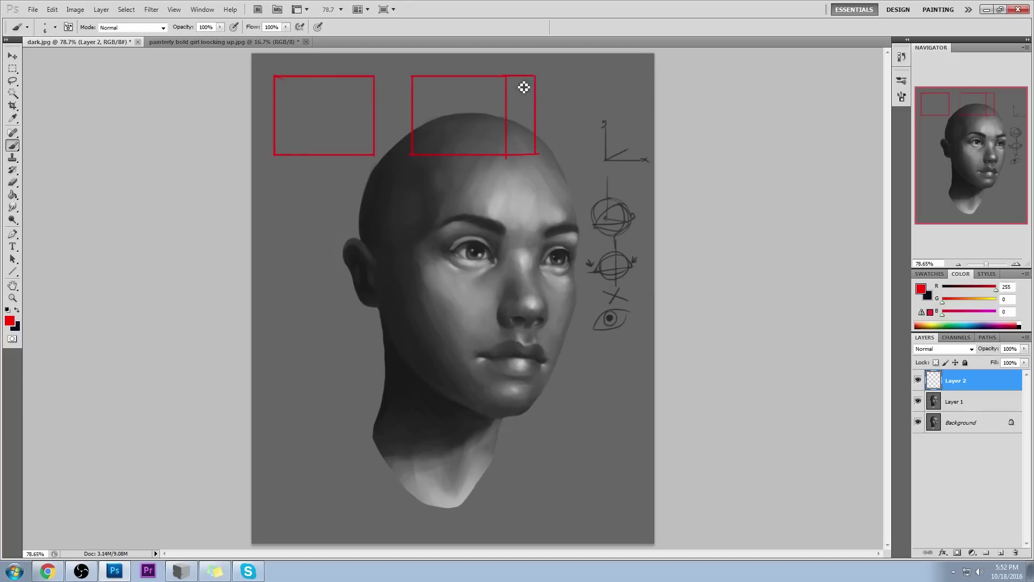
Try extra red hatching on the narrow right section, then undo it
mouse_move(529, 84)
left_mouse_down()
mouse_move(538, 99)
mouse_move(505, 122)
mouse_move(502, 141)
mouse_move(536, 146)
left_mouse_up()
key("ctrl+z")
mouse_move(531, 85)
left_mouse_down()
mouse_move(513, 101)
mouse_move(537, 104)
mouse_move(518, 150)
left_mouse_up()
key("ctrl+z")
Draw a third red perspective box with vertical edges and receding corner strokes
left_click_drag(275, 193, 275, 263)
mouse_move(275, 192)
left_mouse_down()
mouse_move(378, 199)
mouse_move(384, 228)
mouse_move(384, 293)
mouse_move(279, 271)
left_mouse_up()
left_click_drag(377, 192, 403, 203)
left_click_drag(383, 292, 412, 278)
left_click_drag(410, 212, 414, 278)
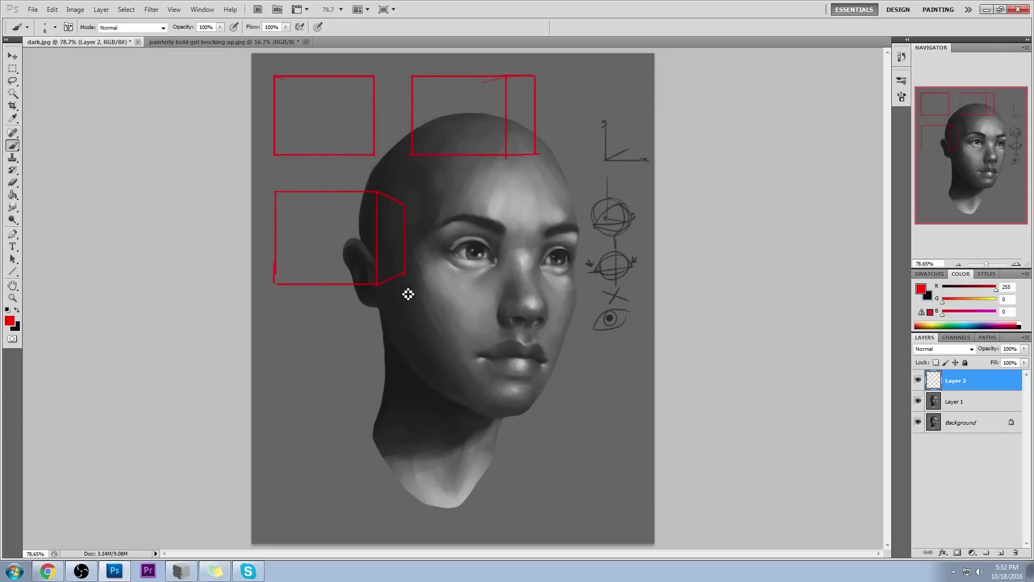
mouse_move(336, 176)
left_mouse_down()
mouse_move(350, 197)
mouse_move(274, 192)
left_mouse_up()
key("ctrl+z")
Sketch a long red brow line above the eyes, removing the stray tick
mouse_move(428, 205)
left_mouse_down()
mouse_move(555, 204)
mouse_move(485, 215)
mouse_move(545, 209)
left_mouse_up()
key("ctrl+alt+z")
key("ctrl+alt+z")
key("ctrl+alt+z")
key("ctrl+shift+z")
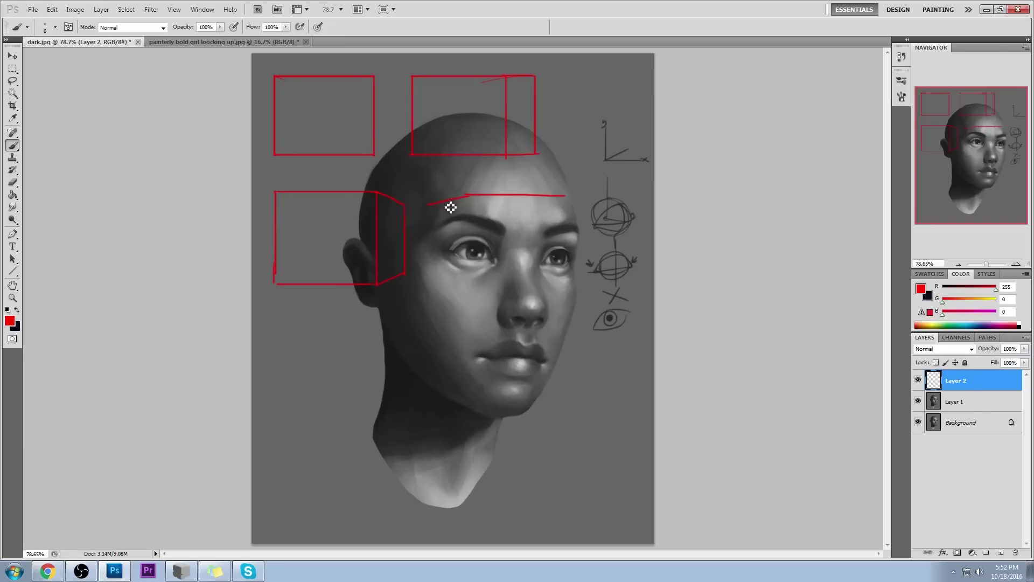
left_click_drag(437, 210, 424, 207)
key("ctrl+alt+z")
key("ctrl+alt+z")
Complete the eye box's edges and side diagonal, then add a forehead arrow and line
left_click_drag(469, 196, 563, 199)
mouse_move(426, 209)
left_mouse_down()
mouse_move(548, 208)
mouse_move(579, 195)
mouse_move(578, 272)
left_mouse_up()
mouse_move(546, 208)
left_mouse_down()
mouse_move(546, 278)
mouse_move(558, 287)
mouse_move(455, 293)
left_mouse_up()
mouse_move(427, 207)
left_mouse_down()
mouse_move(434, 298)
mouse_move(458, 302)
mouse_move(430, 294)
left_mouse_up()
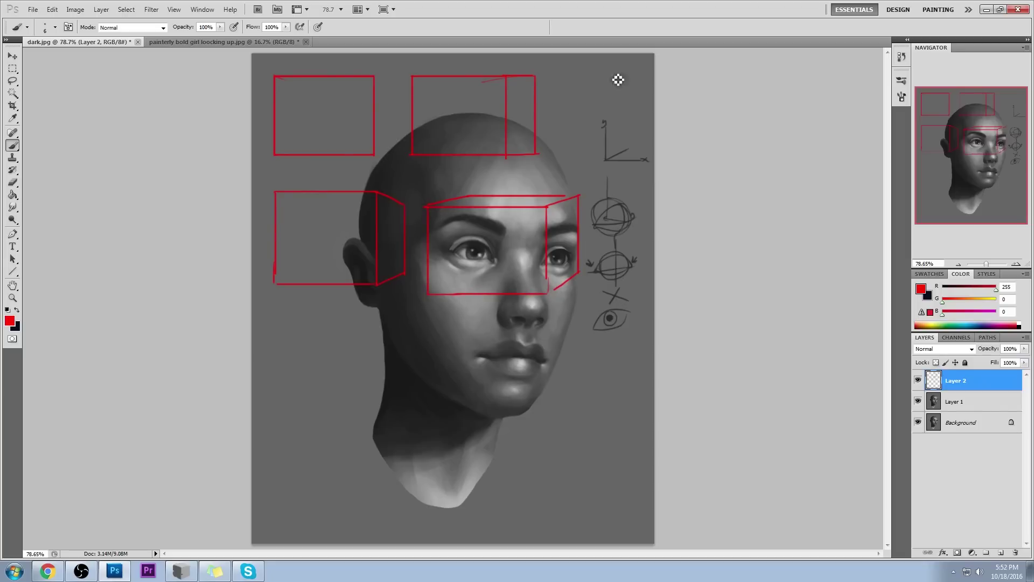
mouse_move(498, 183)
left_mouse_down()
mouse_move(504, 198)
mouse_move(519, 191)
left_mouse_up()
left_click_drag(564, 170, 470, 170)
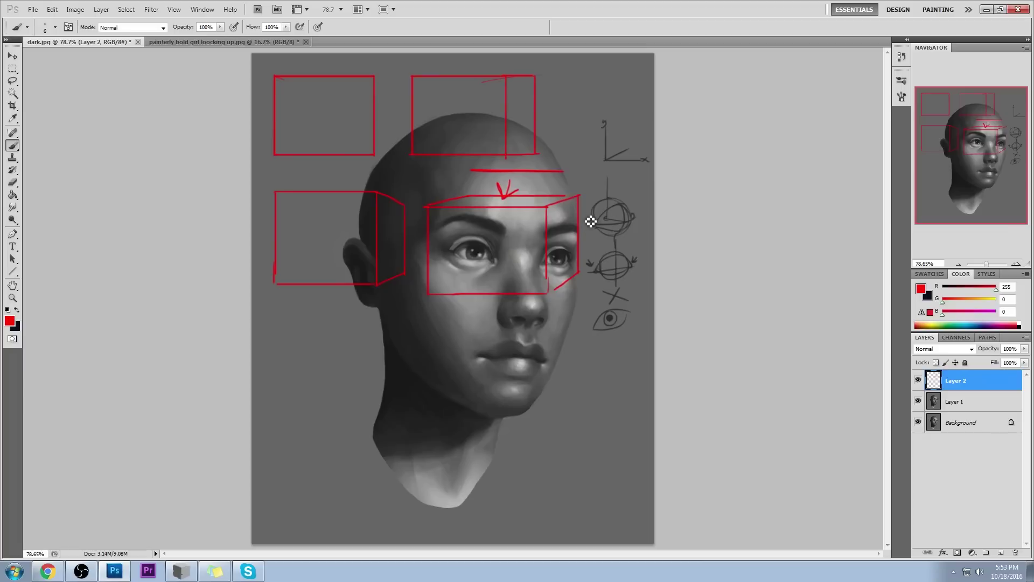
Remove the forehead arrow and line, and hatch the eye box's right side face
key("ctrl+alt+z")
key("ctrl+alt+z")
mouse_move(569, 205)
left_mouse_down()
mouse_move(563, 238)
mouse_move(587, 214)
mouse_move(570, 206)
mouse_move(587, 197)
left_mouse_up()
key("ctrl+alt+z")
key("ctrl+alt+z")
key("ctrl+alt+z")
mouse_move(562, 291)
left_mouse_down()
mouse_move(582, 239)
mouse_move(558, 231)
mouse_move(580, 199)
left_mouse_up()
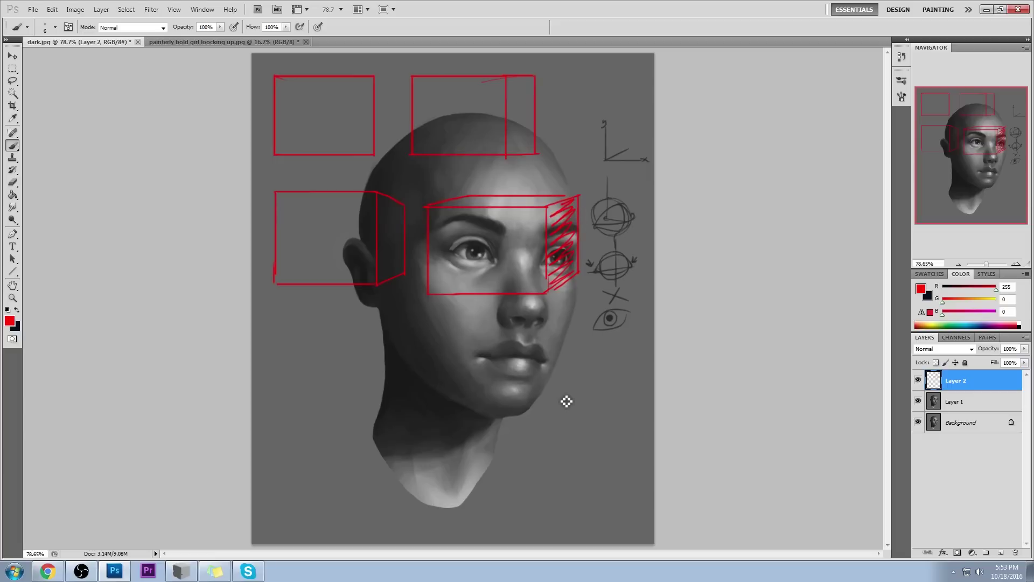
Try red box edges left of and below the jaw, then undo them all
left_click_drag(300, 338, 415, 365)
left_click_drag(301, 341, 302, 442)
key("ctrl+alt+z")
key("ctrl+alt+z")
left_click_drag(300, 339, 412, 340)
key("ctrl+alt+z")
left_click_drag(311, 347, 434, 357)
left_click_drag(312, 348, 305, 447)
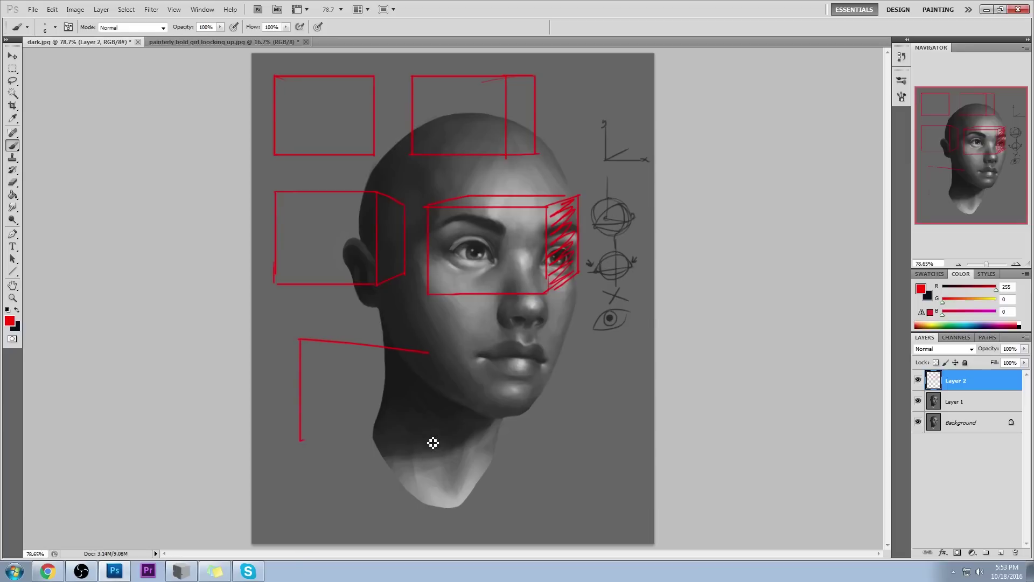
key("ctrl+alt+z")
key("ctrl+alt+z")
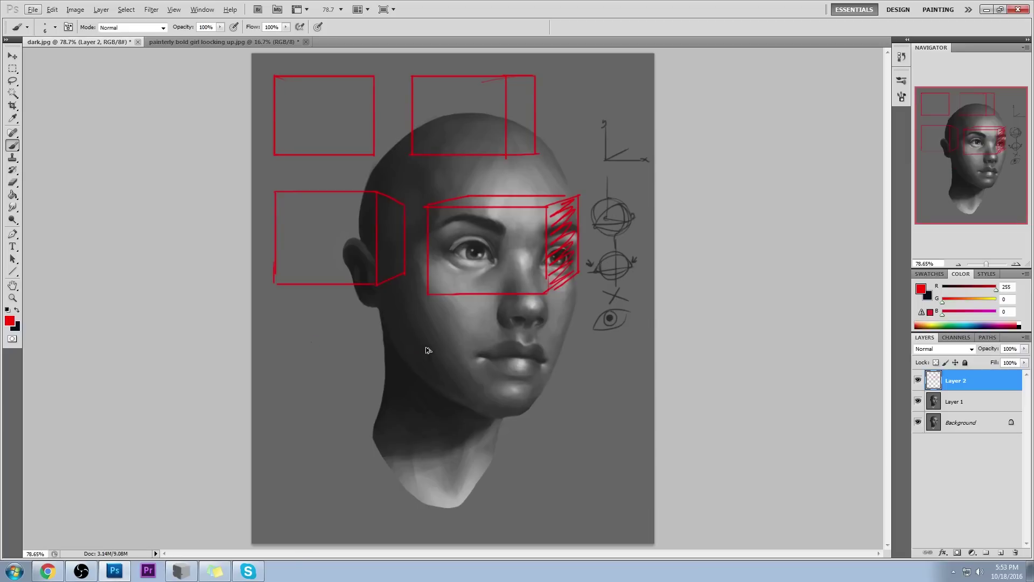
Draw straight red edges of a box around the jaw, chin and neck
left_click(292, 363, "shift")
left_click(293, 470, "shift")
left_click(439, 514, "shift")
left_click_drag(431, 343, 445, 507)
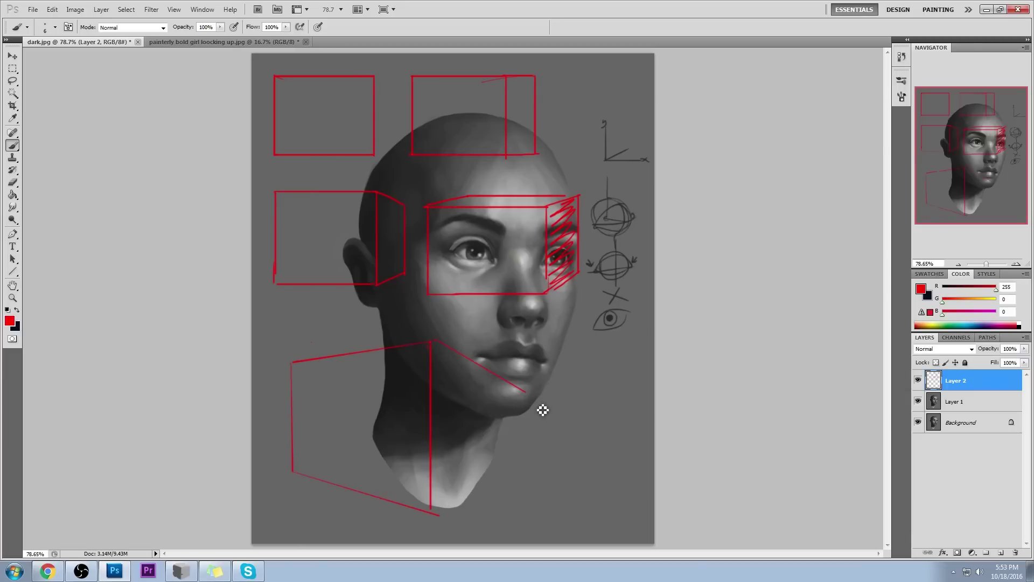
left_click(521, 361, "shift")
left_click_drag(521, 362, 532, 473)
left_click(437, 519, "shift")
Try extra inner, lower-left and back edges on the jaw box, then remove them
left_click_drag(291, 364, 387, 373)
key("ctrl+z")
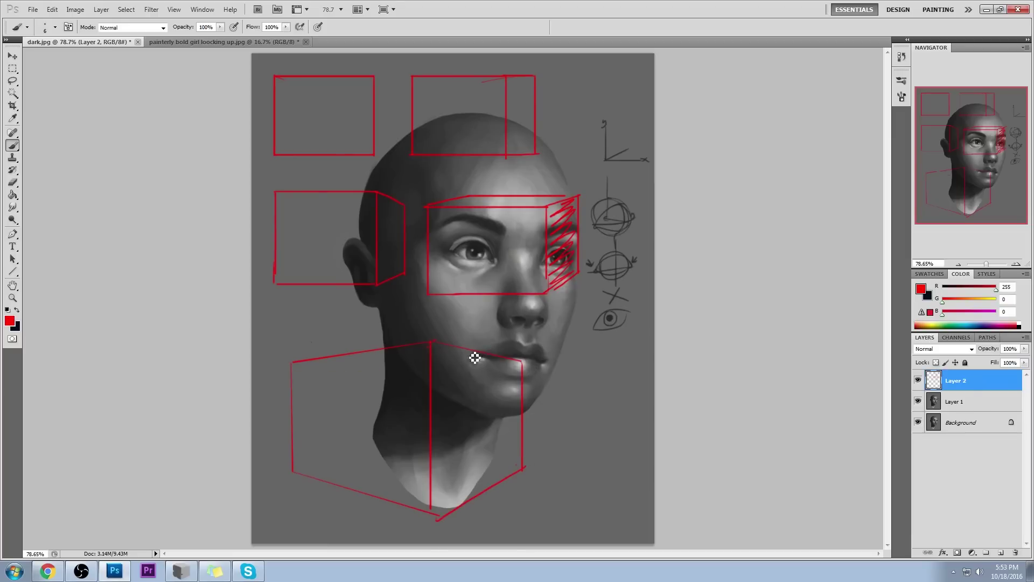
left_click_drag(282, 472, 436, 473)
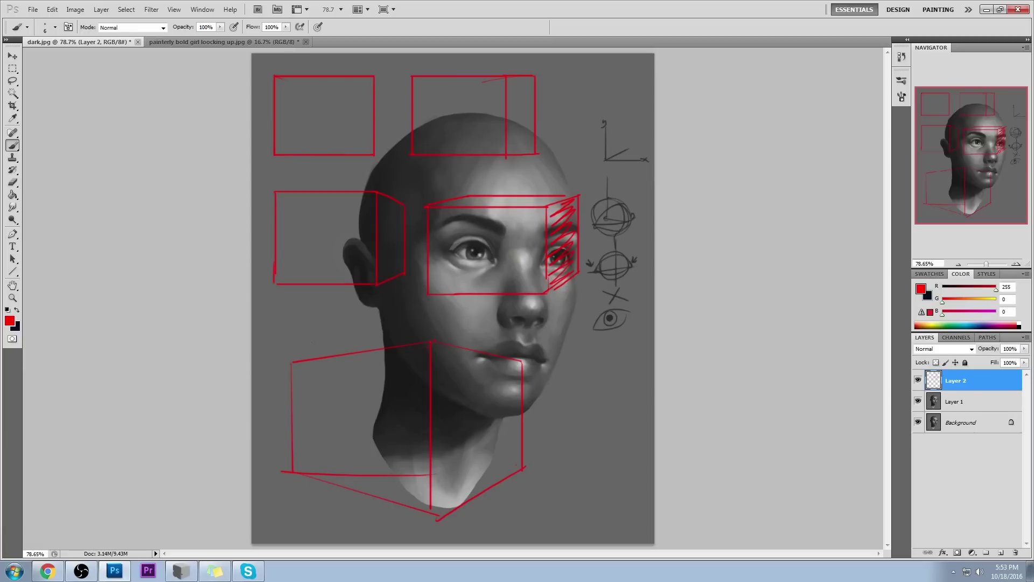
key("ctrl+z")
mouse_move(521, 468)
left_mouse_down()
mouse_move(322, 484)
mouse_move(442, 473)
left_mouse_up()
key("ctrl+z")
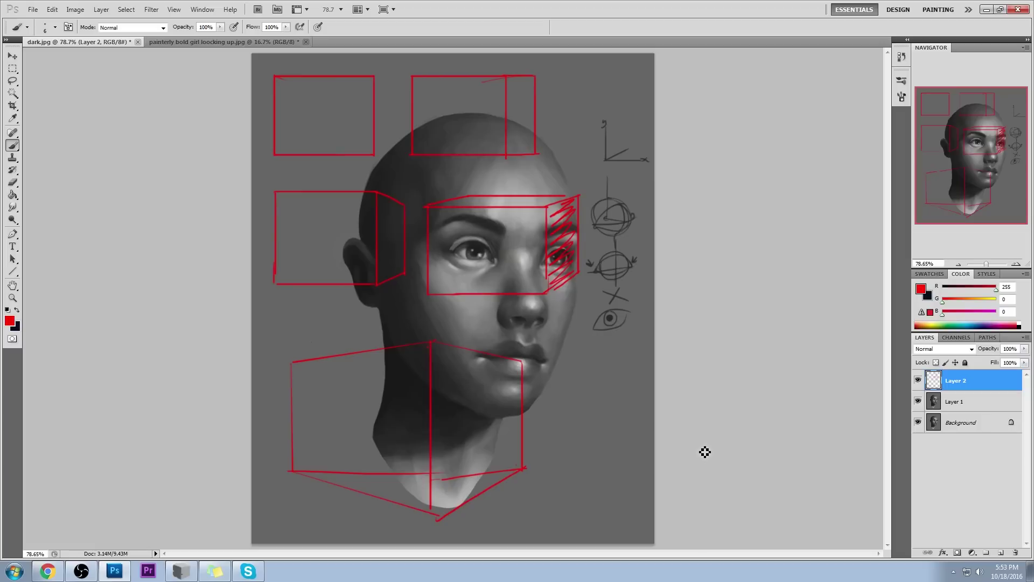
key("ctrl+z")
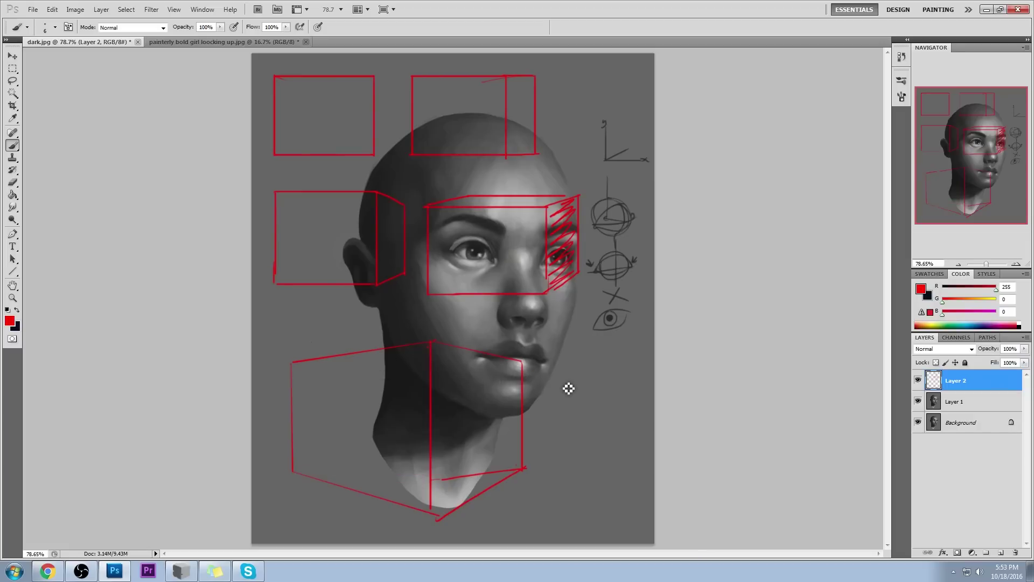
key("ctrl+alt+z")
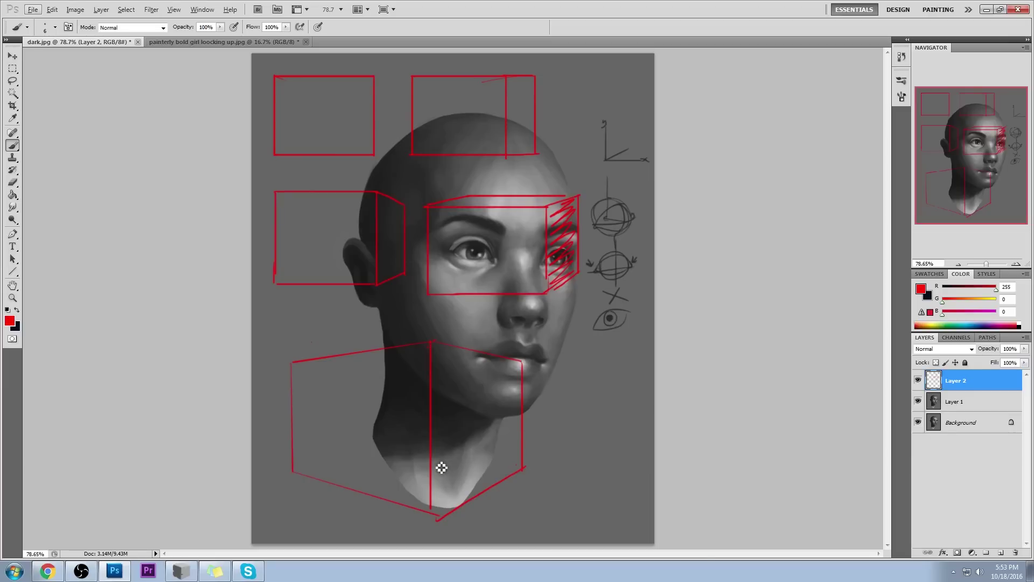
Start the second box with vertical and diagonal edges below the lip corner
left_click_drag(431, 514, 411, 521)
left_click_drag(384, 325, 403, 345)
mouse_move(574, 337)
left_mouse_down()
mouse_move(507, 346)
mouse_move(552, 443)
left_mouse_up()
mouse_move(574, 337)
left_mouse_down()
mouse_move(686, 405)
mouse_move(559, 441)
left_mouse_up()
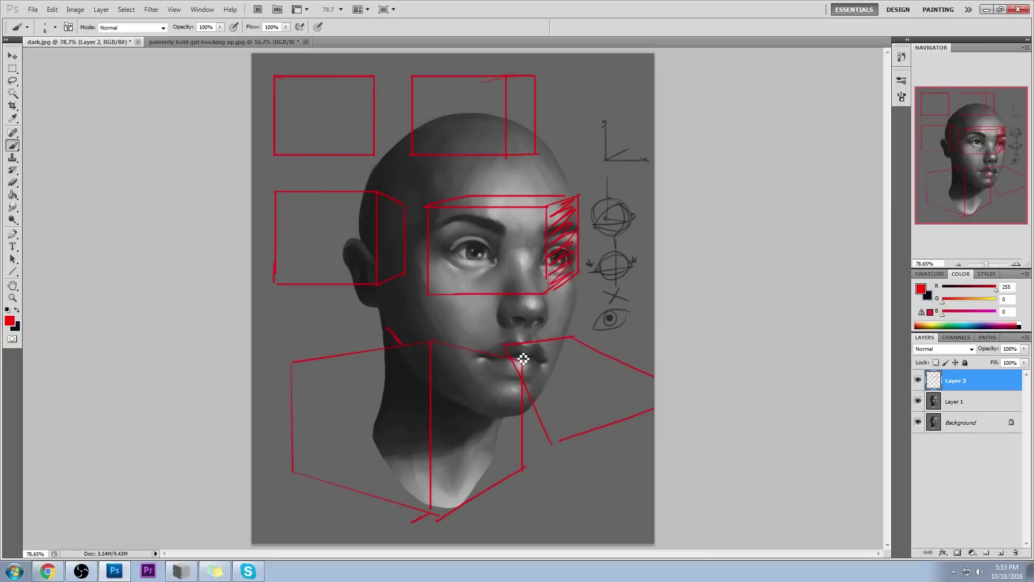
left_click_drag(506, 349, 506, 418)
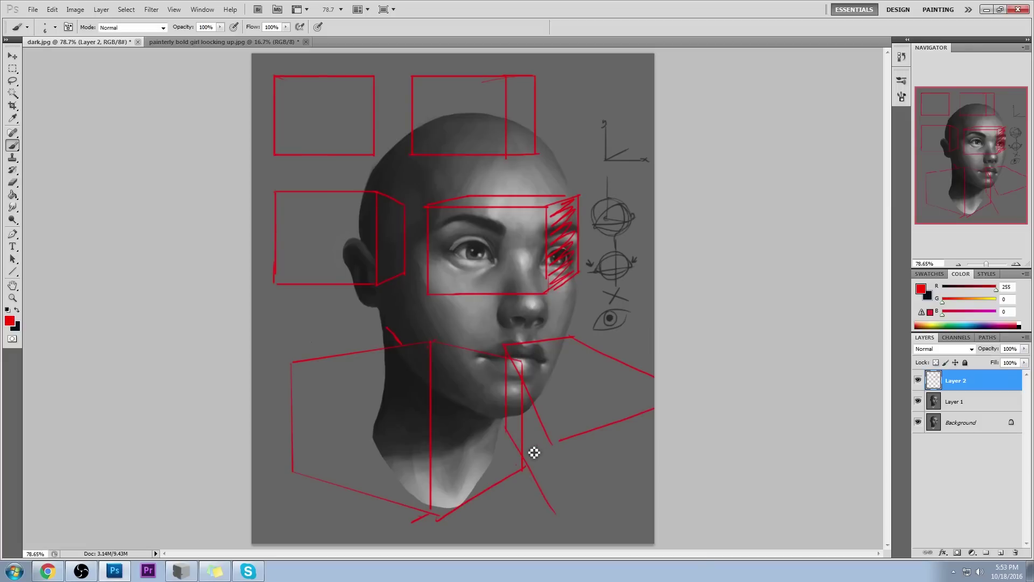
left_click_drag(506, 434, 533, 530)
key("ctrl+z")
left_click_drag(506, 433, 537, 534)
Draw straight vertical and bottom edges out to the canvas edge, discarding a trial mouth ellipse
left_click(552, 445)
left_click(553, 533, "shift")
left_click(708, 499, "shift")
key("ctrl+z")
left_click(550, 537)
left_click(699, 481, "shift")
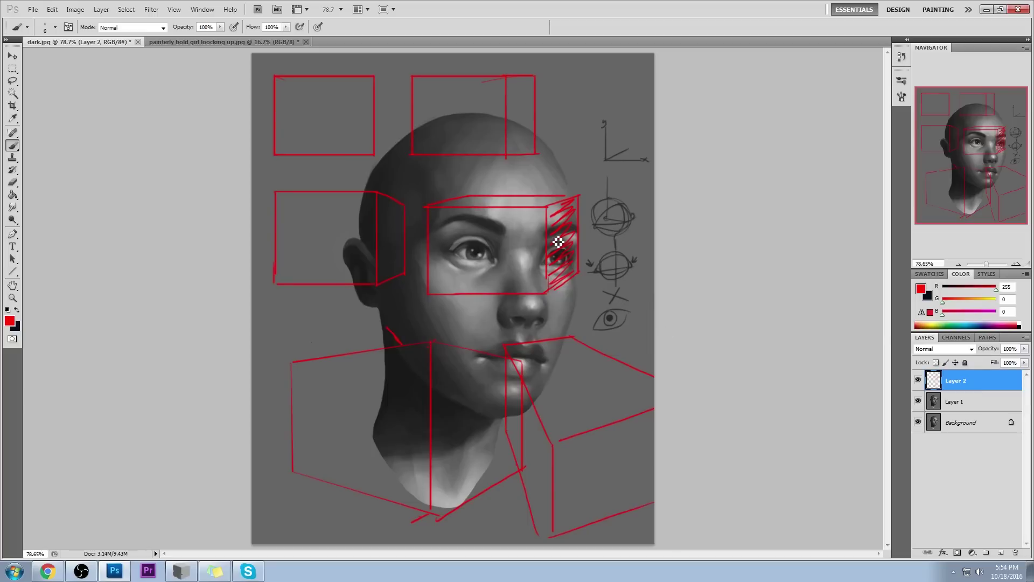
mouse_move(598, 425)
left_mouse_down()
mouse_move(489, 341)
mouse_move(609, 404)
left_mouse_up()
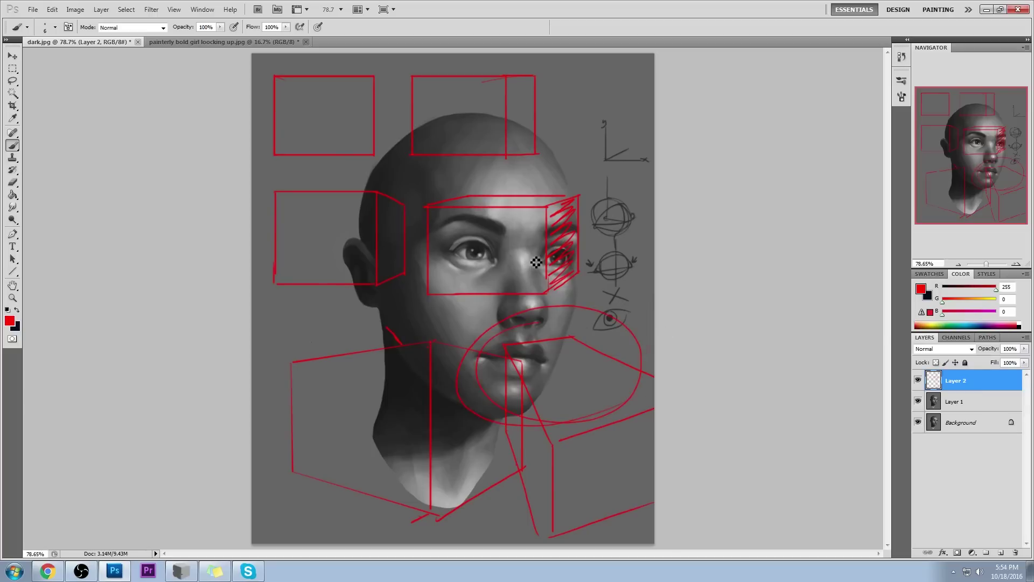
key("ctrl+z")
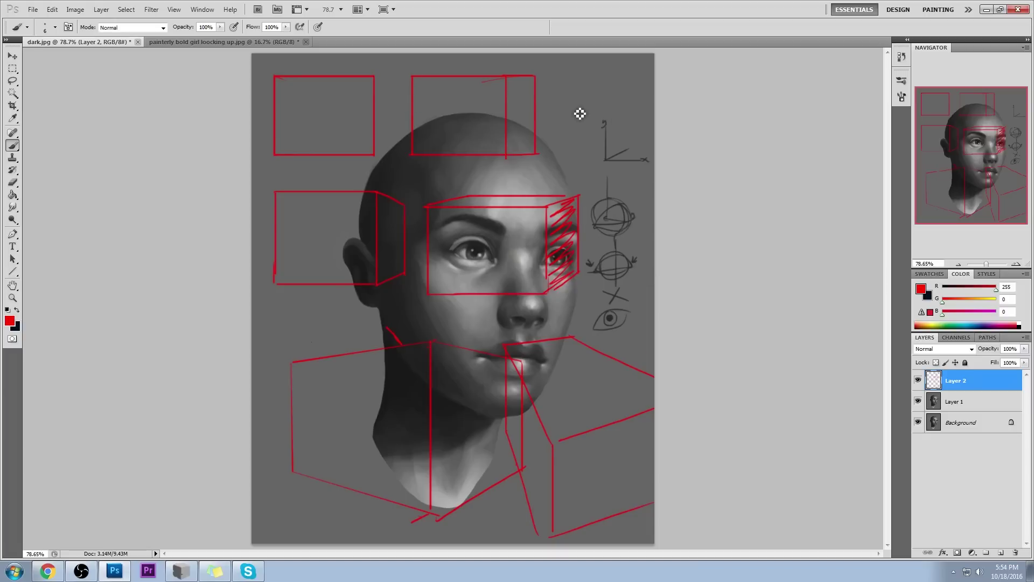
Sketch a red pyramid above the axis sketch and a trial ear circle, removing the circle
mouse_move(388, 158)
left_mouse_down()
mouse_move(367, 181)
mouse_move(393, 166)
mouse_move(452, 185)
mouse_move(452, 167)
mouse_move(471, 182)
mouse_move(459, 183)
left_mouse_up()
mouse_move(580, 72)
left_mouse_down()
mouse_move(570, 111)
mouse_move(585, 79)
mouse_move(600, 129)
mouse_move(628, 110)
left_mouse_up()
left_click_drag(581, 73, 625, 112)
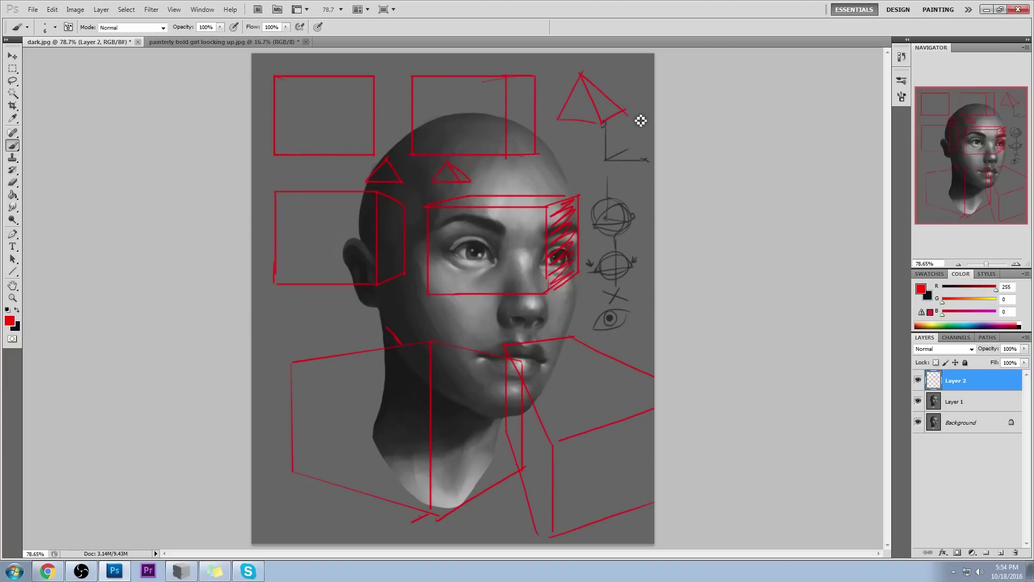
left_click_drag(410, 212, 399, 208)
left_click_drag(326, 183, 372, 162)
key("ctrl+alt+z")
key("ctrl+alt+z")
Sketch small ellipses in the boxes, then undo them along with the pyramid and triangles
left_click_drag(314, 76, 325, 69)
left_click_drag(475, 82, 498, 73)
left_click_drag(349, 186, 345, 190)
left_click_drag(493, 191, 491, 189)
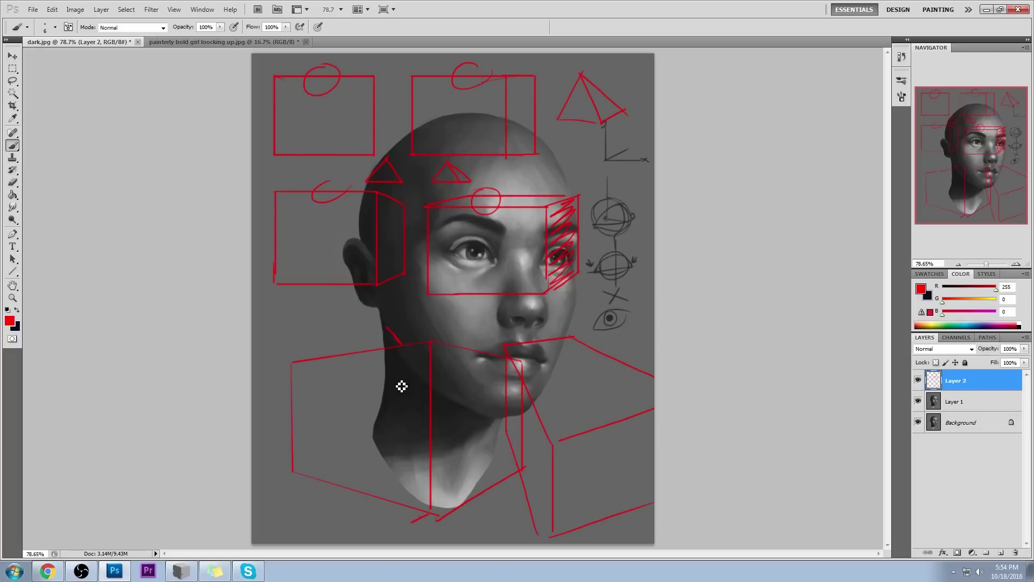
key("ctrl+alt+z")
key("ctrl+alt+z")
key("ctrl+alt+z")
key("ctrl+alt+z")
key("ctrl+alt+z")
key("ctrl+alt+z")
key("ctrl+alt+z")
key("ctrl+alt+z")
key("ctrl+alt+z")
key("ctrl+alt+z")
key("ctrl+alt+z")
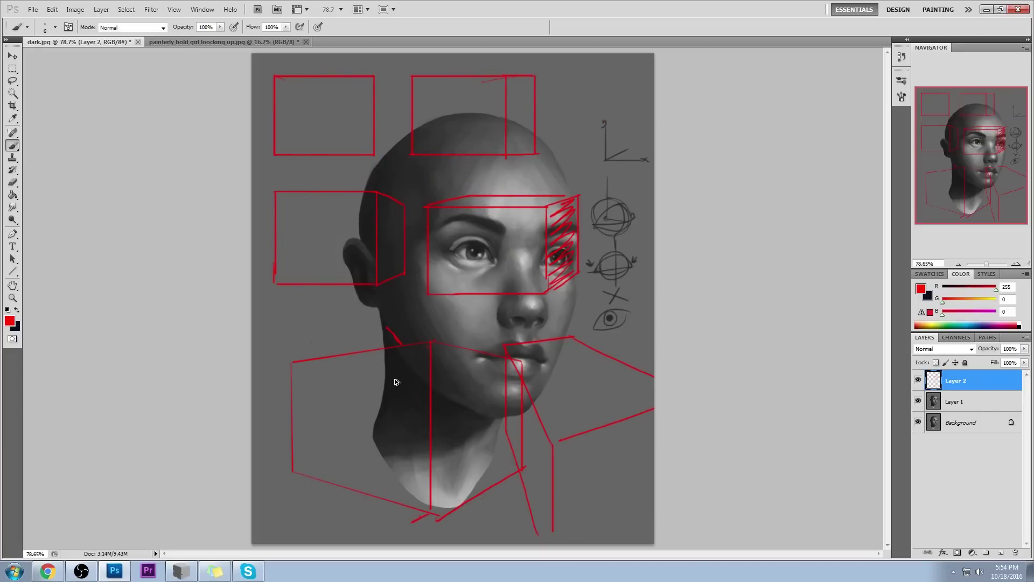
key("ctrl+alt+z")
key("ctrl+alt+z")
key("ctrl+alt+z")
key("ctrl+alt+z")
key("ctrl+alt+z")
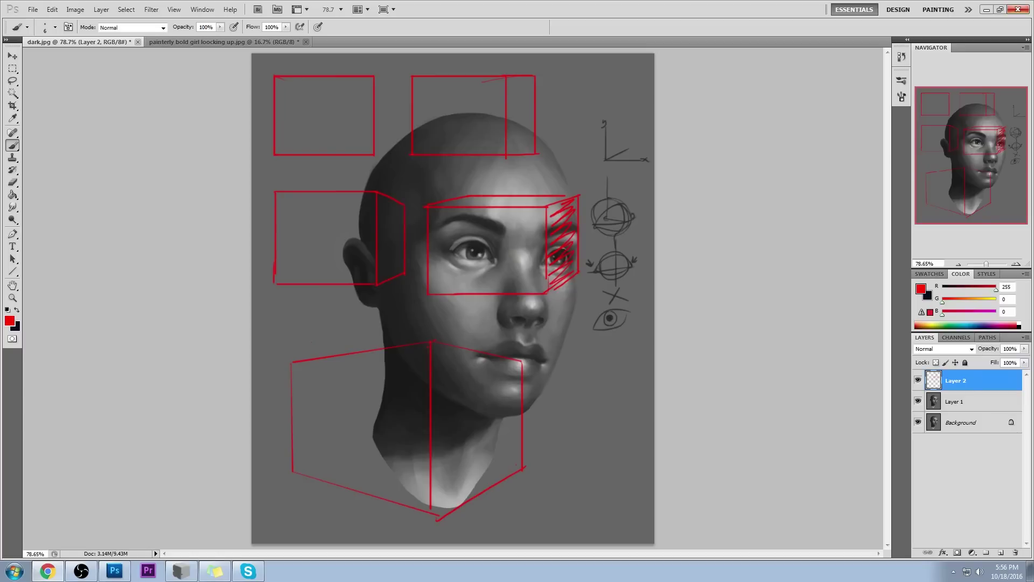
Draw a cartoon figure with pointed-hat head, arch body, eye, nose and mouth at top right
left_click_drag(561, 66, 574, 69)
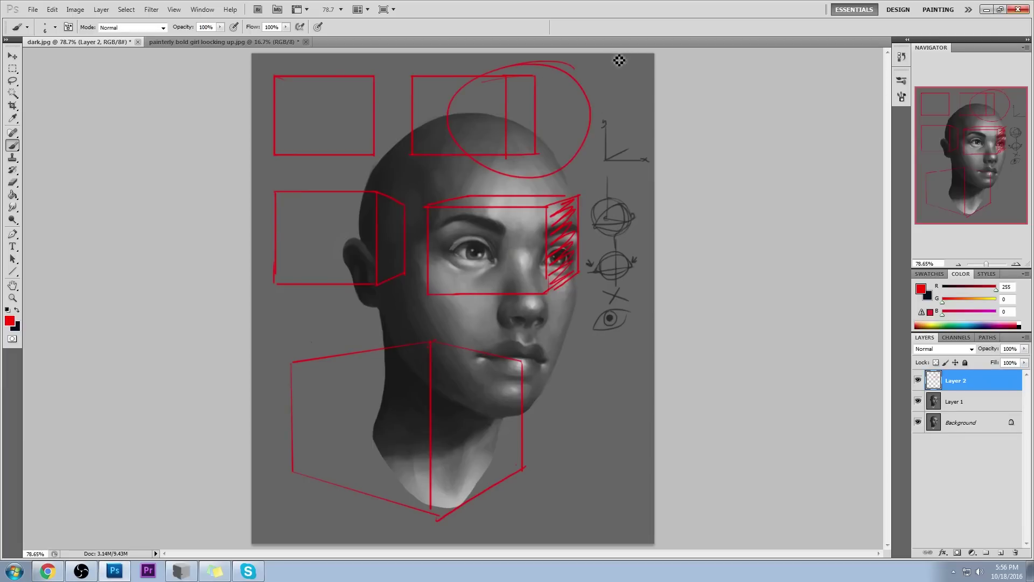
key("ctrl+alt+z")
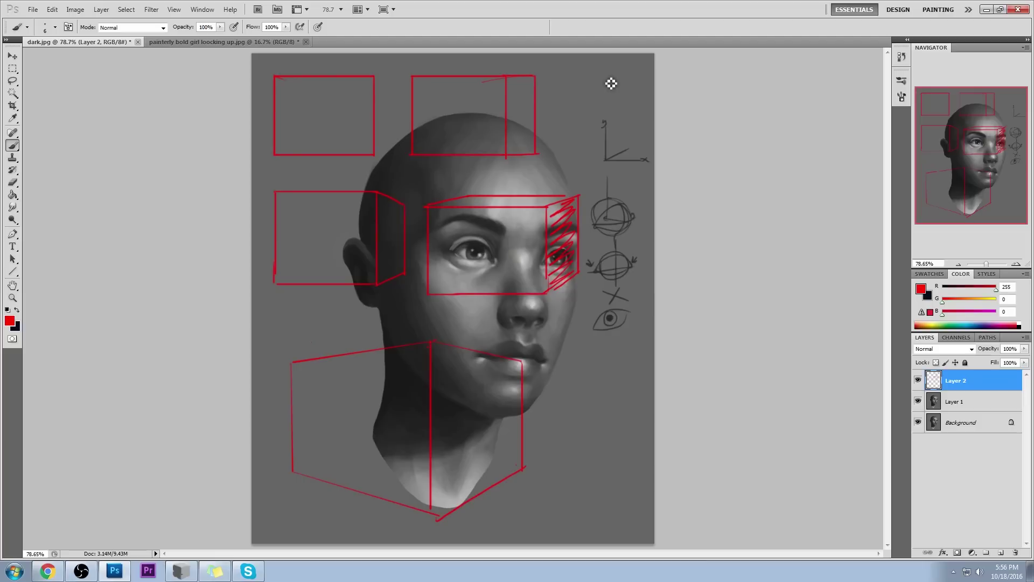
mouse_move(628, 72)
left_mouse_down()
mouse_move(571, 113)
mouse_move(623, 95)
mouse_move(624, 70)
mouse_move(591, 80)
left_mouse_up()
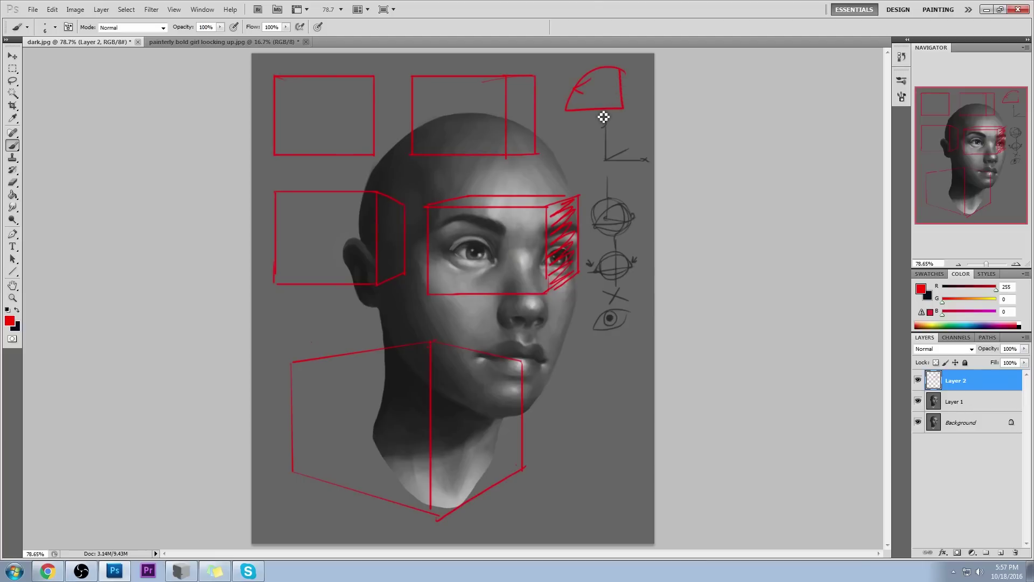
mouse_move(572, 168)
left_mouse_down()
mouse_move(623, 136)
mouse_move(634, 177)
mouse_move(583, 201)
mouse_move(631, 205)
mouse_move(631, 172)
mouse_move(654, 204)
mouse_move(544, 198)
left_mouse_up()
left_click_drag(605, 113, 628, 169)
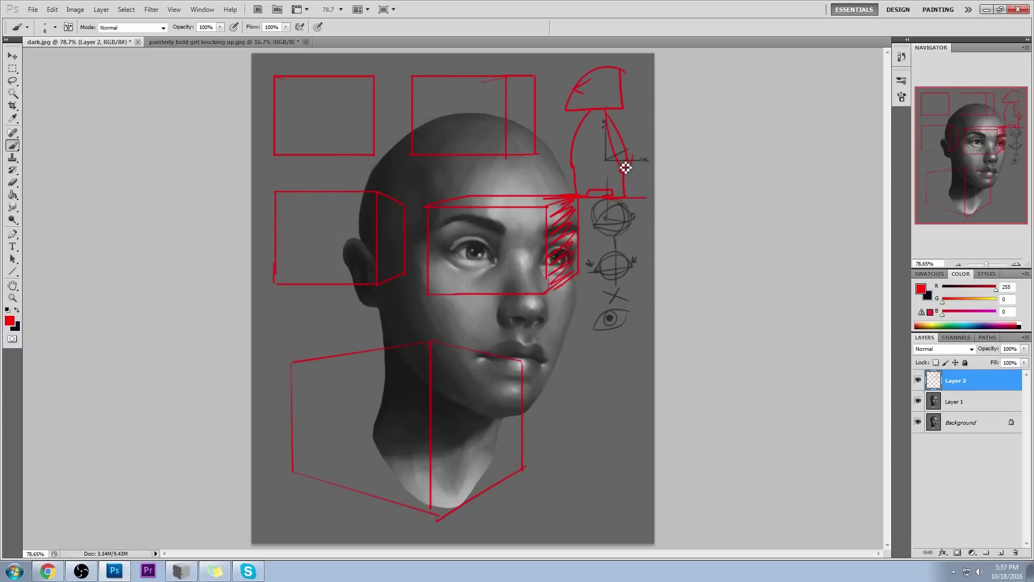
left_click_drag(575, 100, 603, 101)
left_click_drag(598, 77, 606, 77)
mouse_move(623, 81)
left_mouse_down()
mouse_move(600, 77)
mouse_move(640, 74)
left_mouse_up()
Reset the foreground colour to pure red in the Color Picker
left_click(634, 82, "alt")
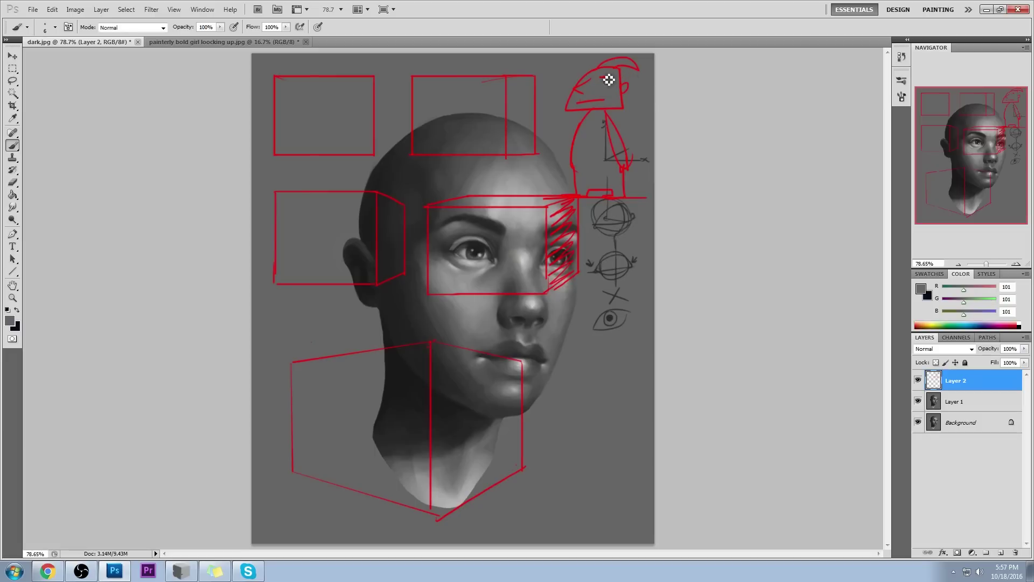
left_click(918, 291)
left_click(720, 113)
left_click(812, 110)
Sketch curves and looping circles beside the cheek, discarding the trial encircling ellipses
mouse_move(525, 264)
left_mouse_down()
mouse_move(554, 305)
mouse_move(577, 413)
mouse_move(559, 415)
mouse_move(547, 385)
left_mouse_up()
mouse_move(573, 315)
left_mouse_down()
mouse_move(581, 409)
mouse_move(575, 388)
left_mouse_up()
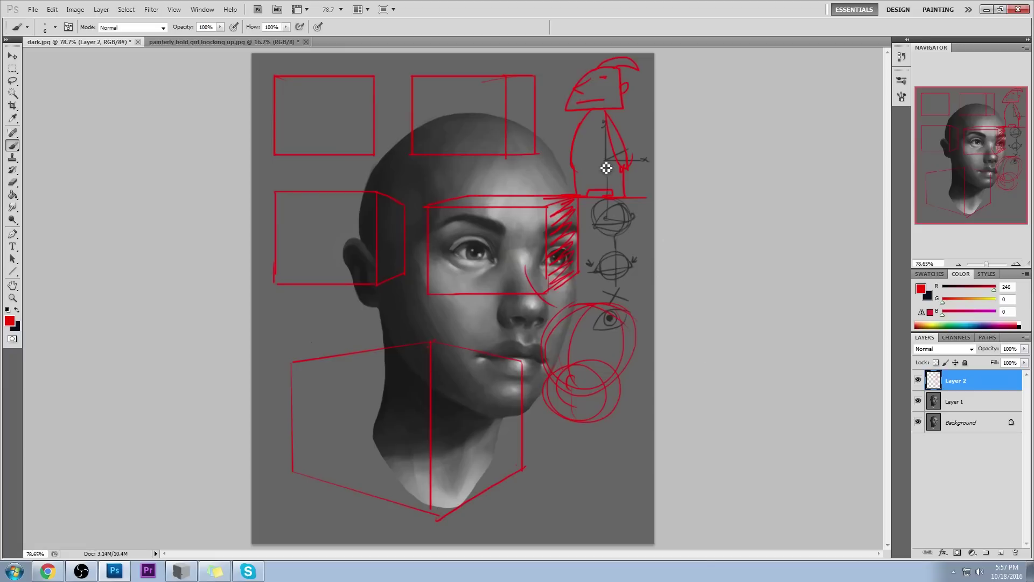
left_click_drag(612, 347, 531, 346)
left_click_drag(639, 62, 654, 189)
key("ctrl+alt+z")
key("ctrl+alt+z")
left_click_drag(664, 74, 660, 151)
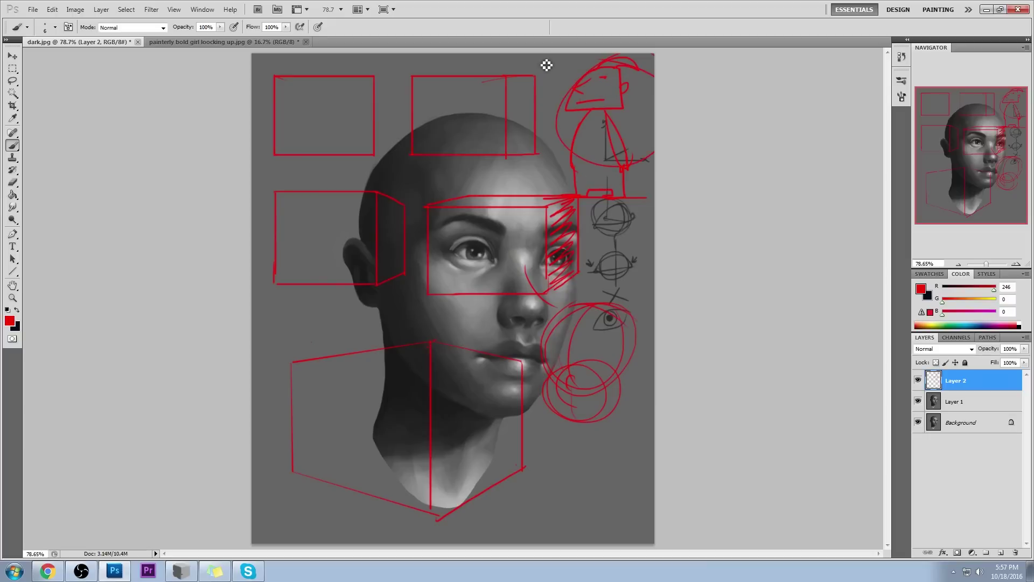
key("ctrl+z")
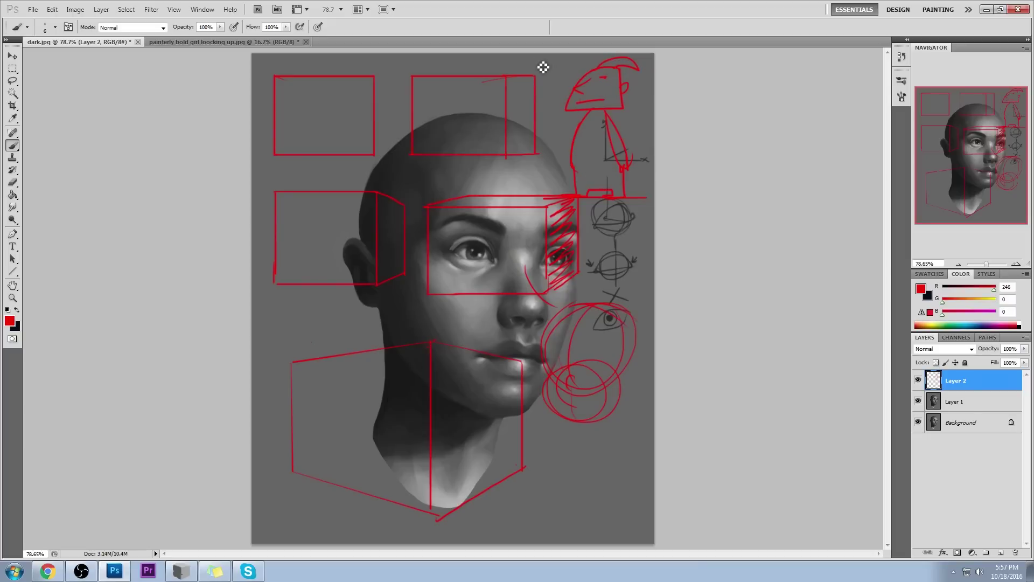
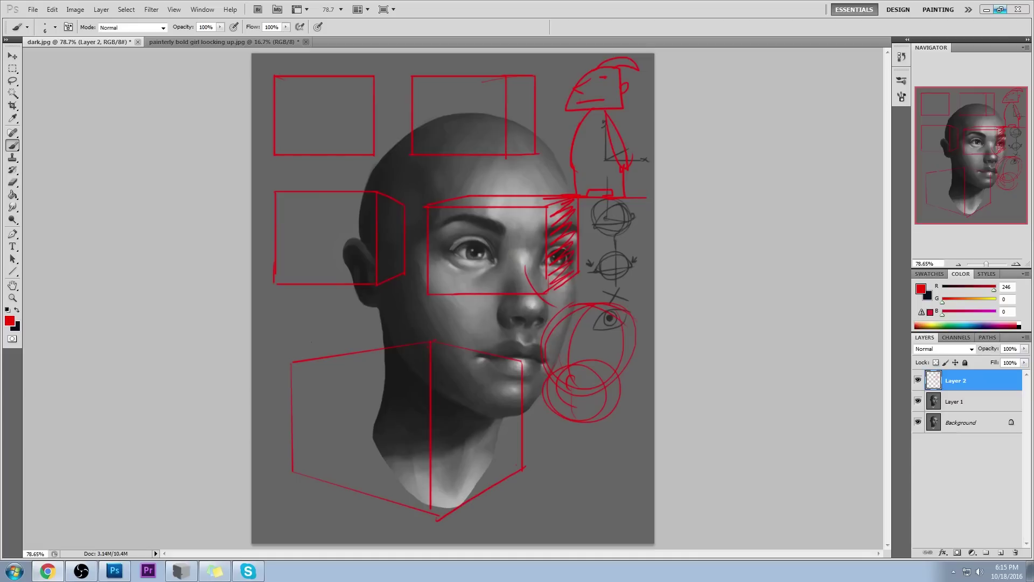
left_click(47, 571)
left_click_drag(167, 9, 141, 32)
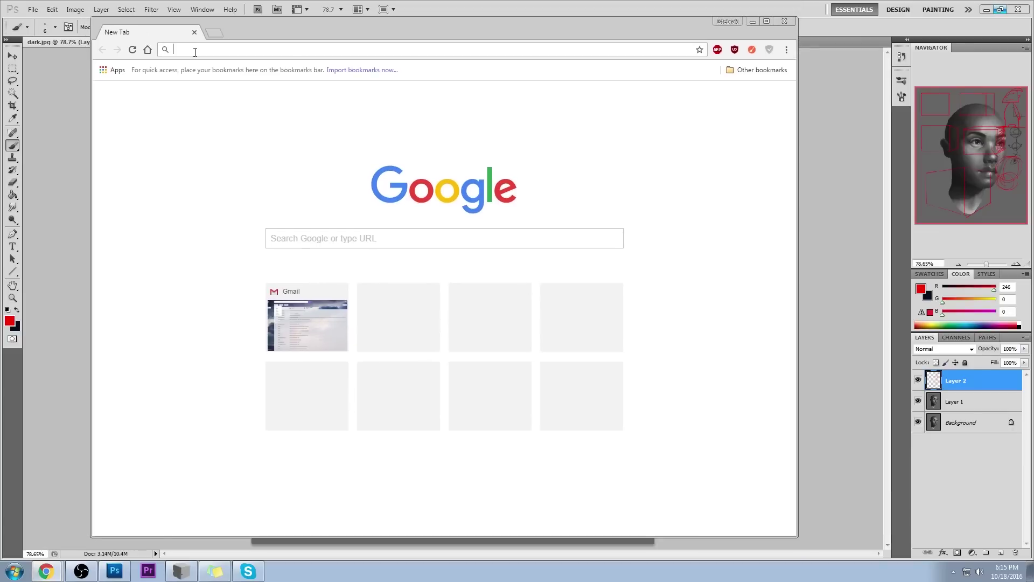
type("www.istebrak.com")
key("Return")
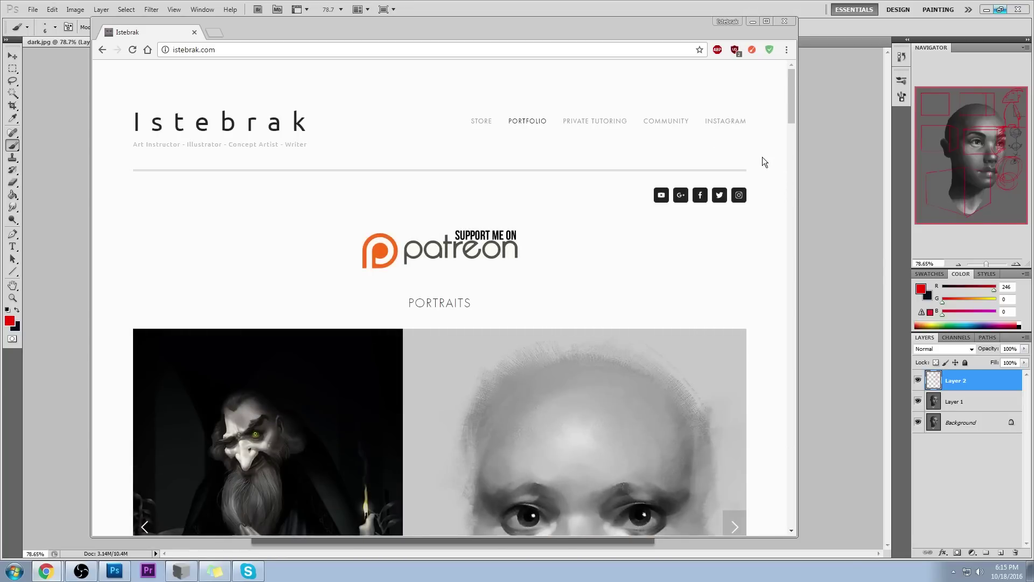
Open the artist's YouTube channel link from the site in a new tab and view it
right_click(660, 195)
left_click(673, 201)
left_click(245, 32)
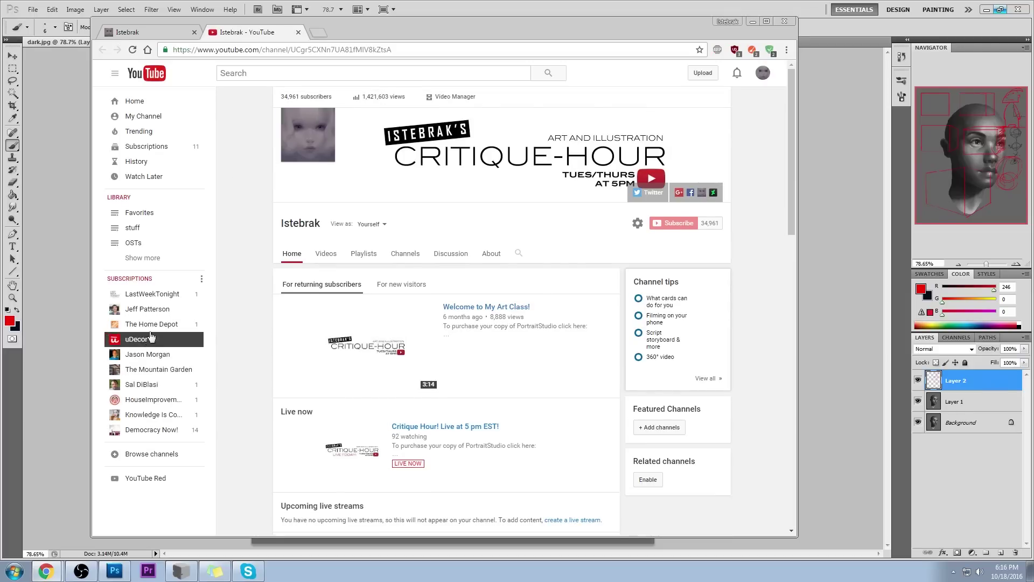
Open a tile-installation channel from the subscriptions and close its notification settings
left_click(143, 389)
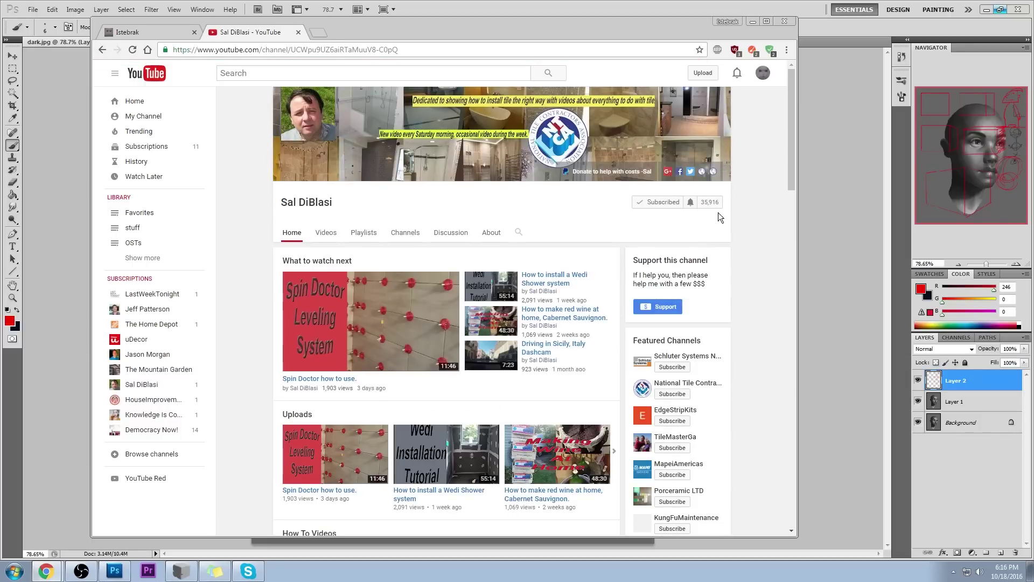
left_click(690, 202)
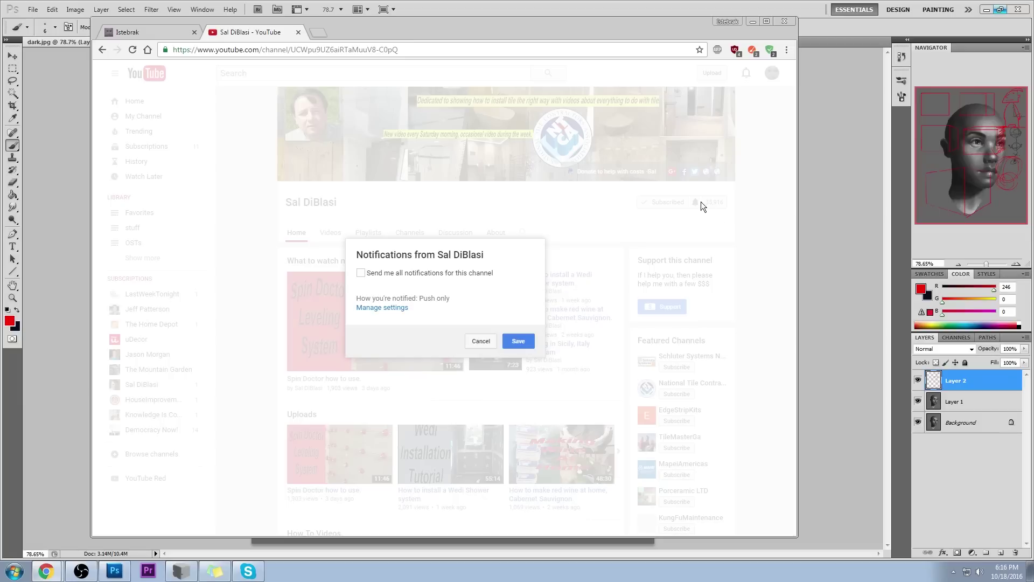
left_click(515, 341)
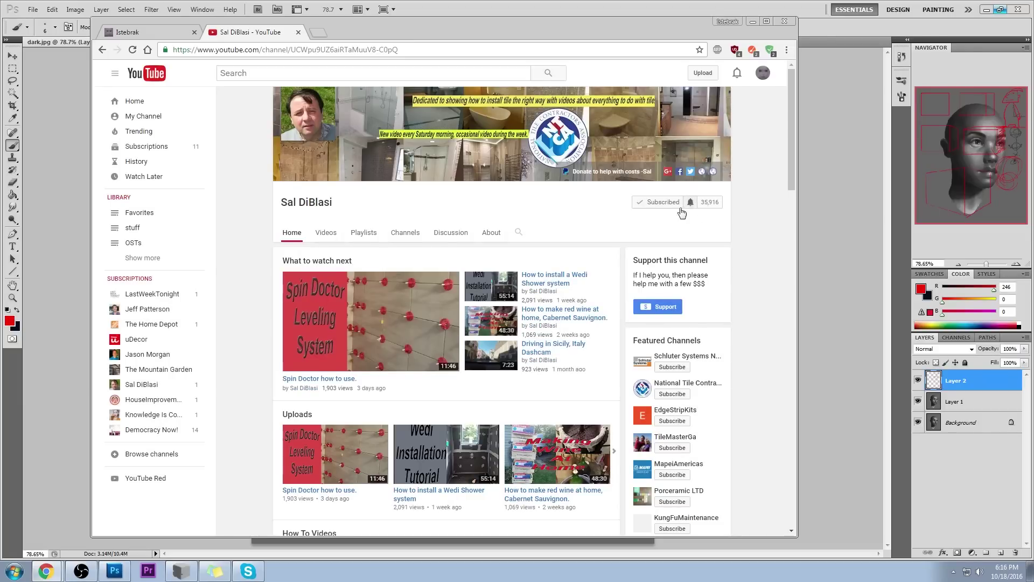
Reopen the channel's notification settings, dismiss them unchanged, and return to the Istebrak site
scroll(755, 363, "down", 5)
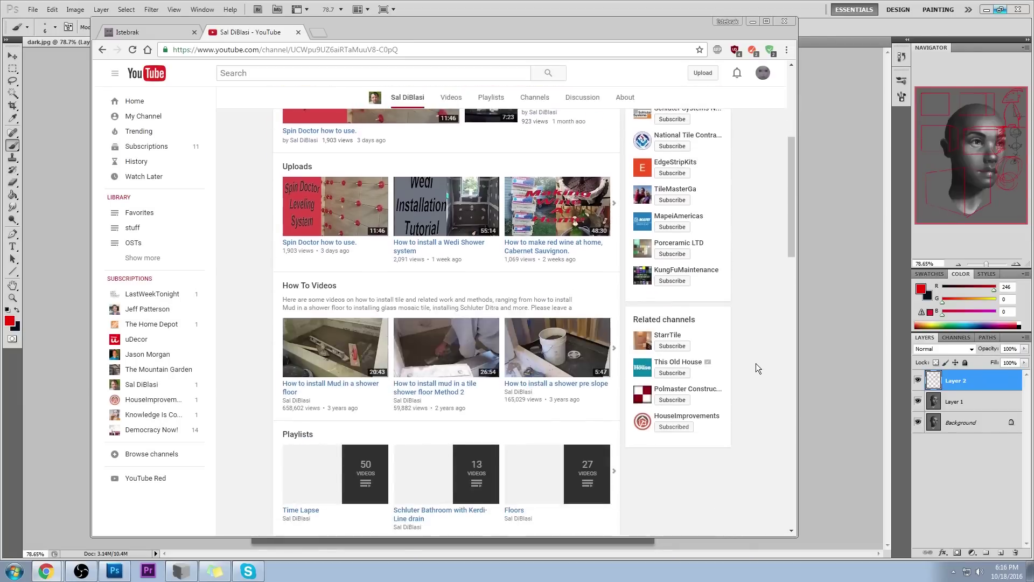
scroll(755, 363, "up", 5)
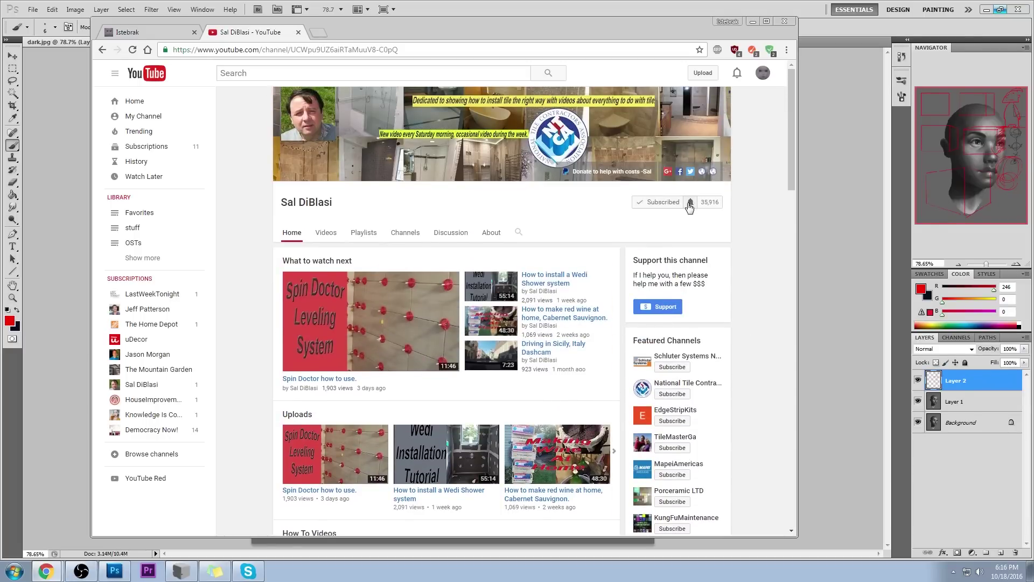
left_click(690, 203)
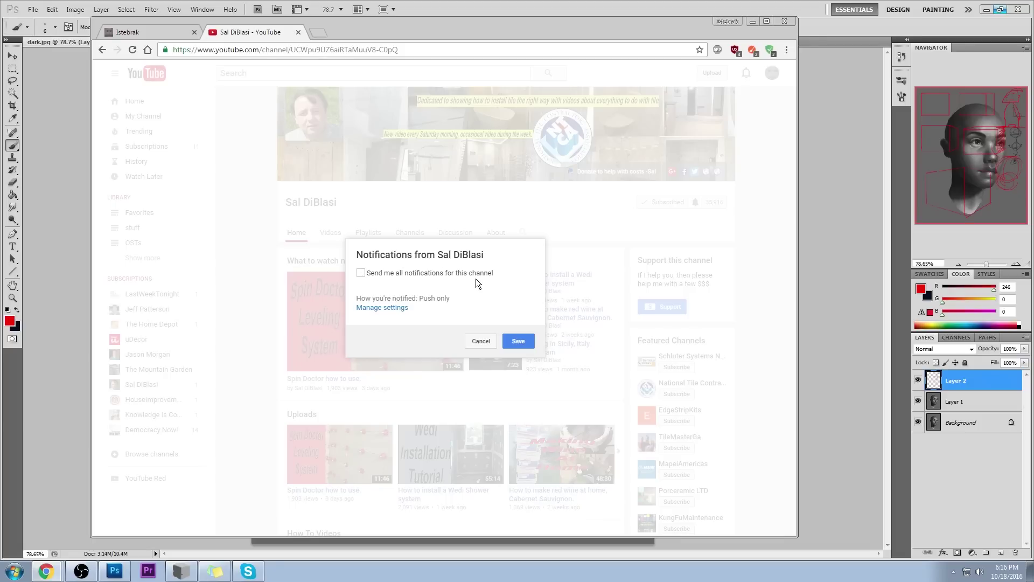
left_click(487, 341)
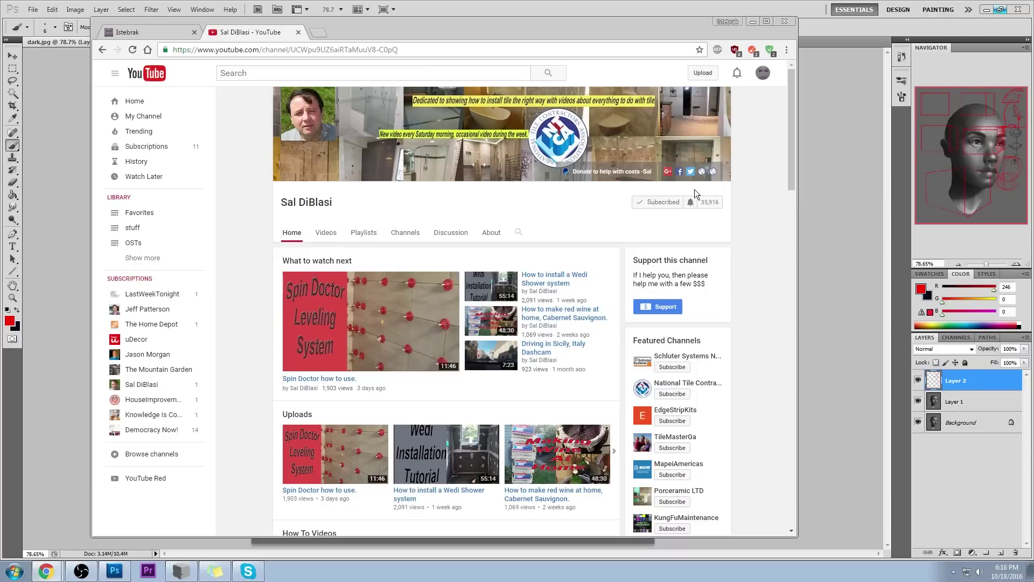
left_click(178, 30)
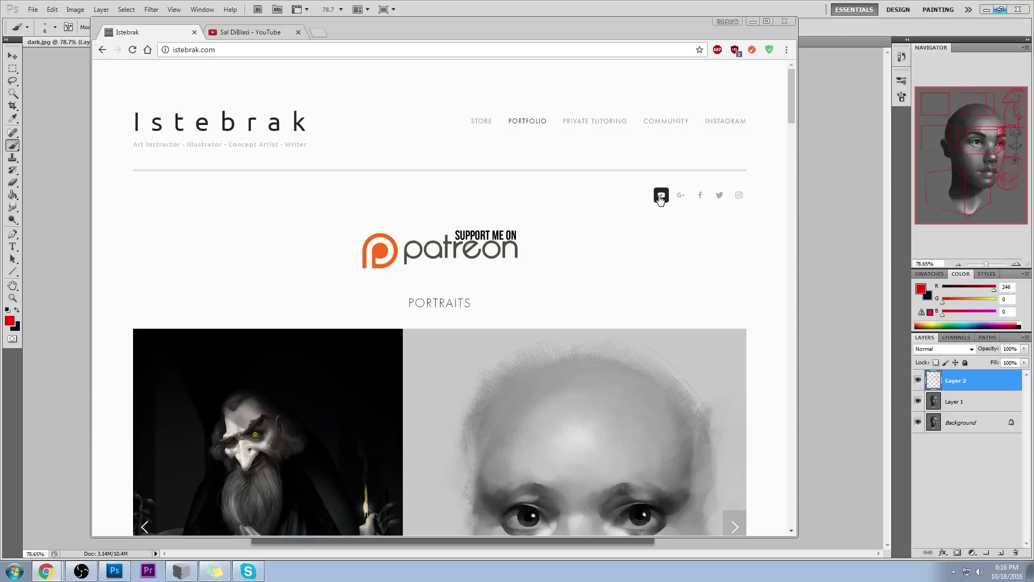
Open the artist's Google+ community link from istebrak.com in a new tab
right_click(677, 199)
left_click(686, 208)
left_click(360, 29)
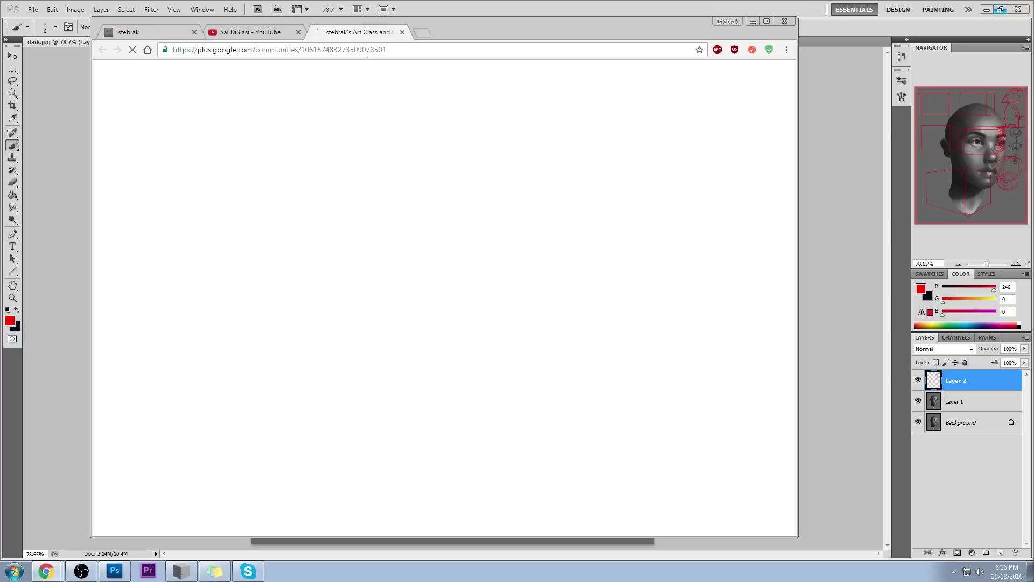
scroll(666, 299, "down", 5)
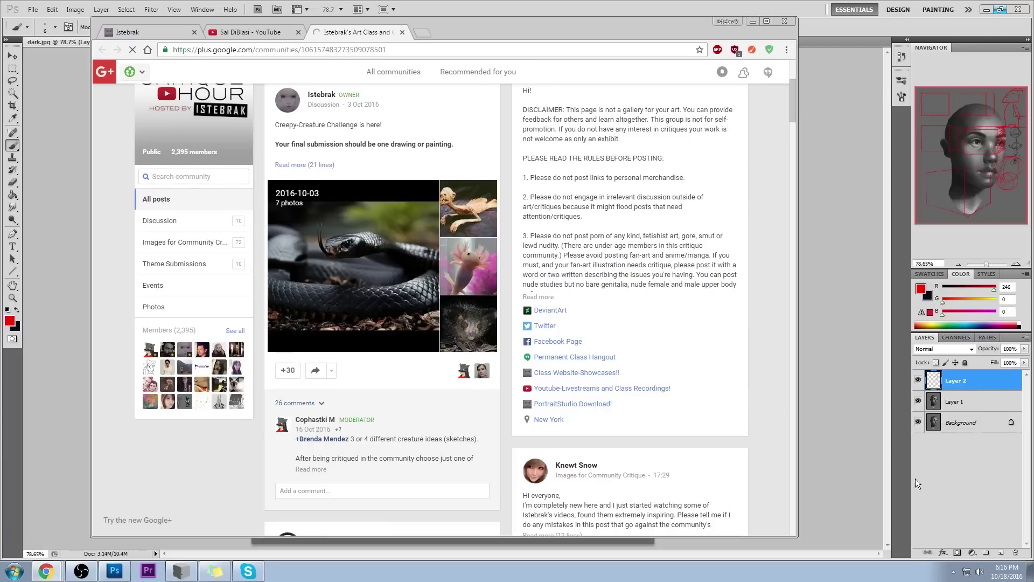
left_click(1003, 571)
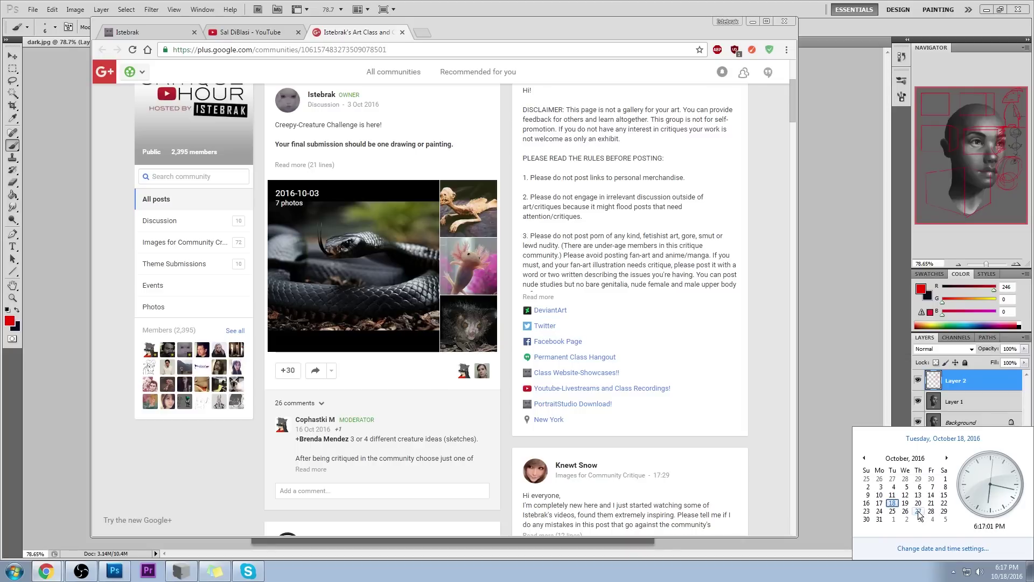
Browse the community's Theme Submissions posts, then reload the page with F5
left_click(178, 263)
scroll(111, 257, "down", 10)
scroll(111, 258, "down", 10)
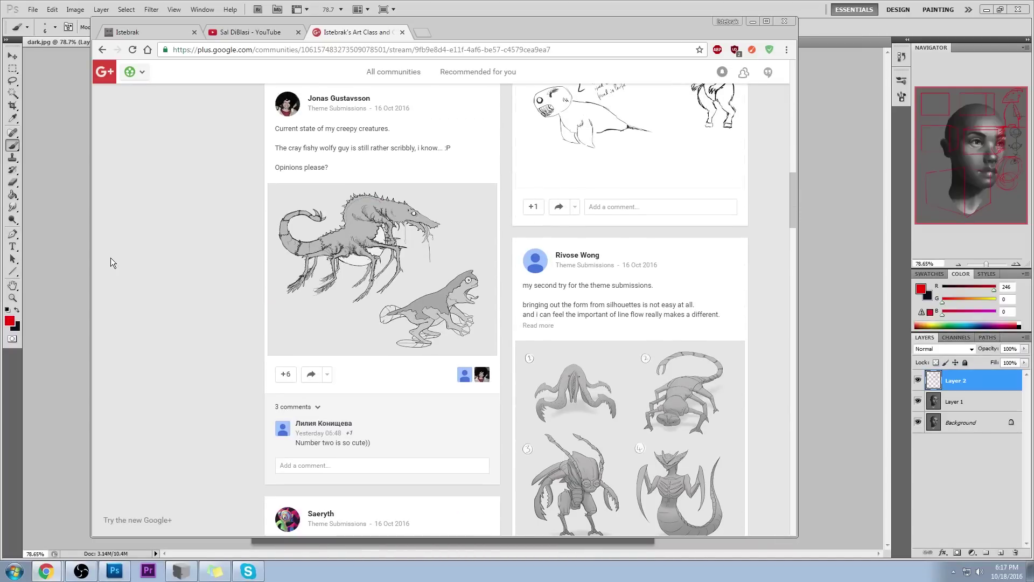
scroll(111, 257, "up", 20)
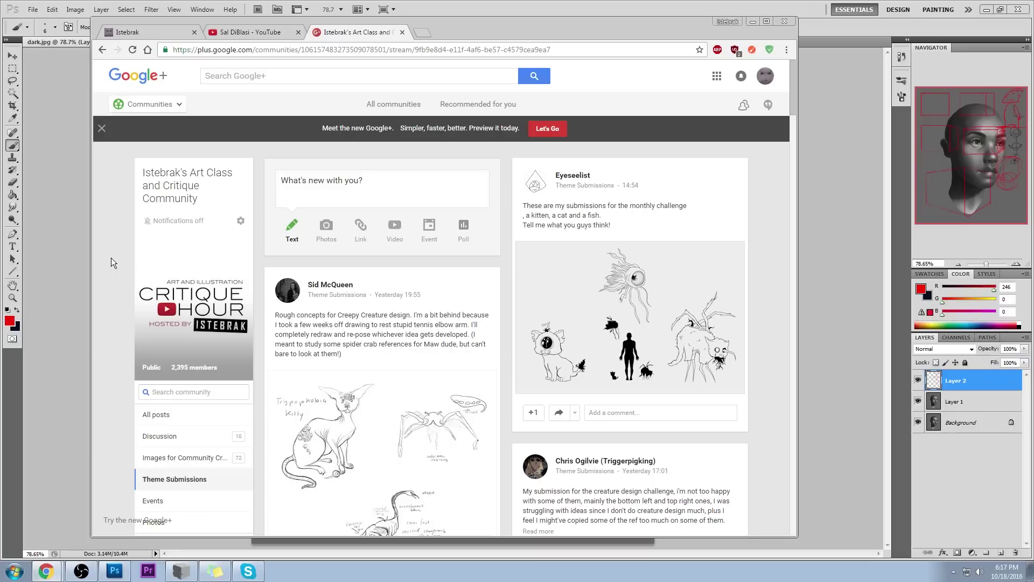
key("F5")
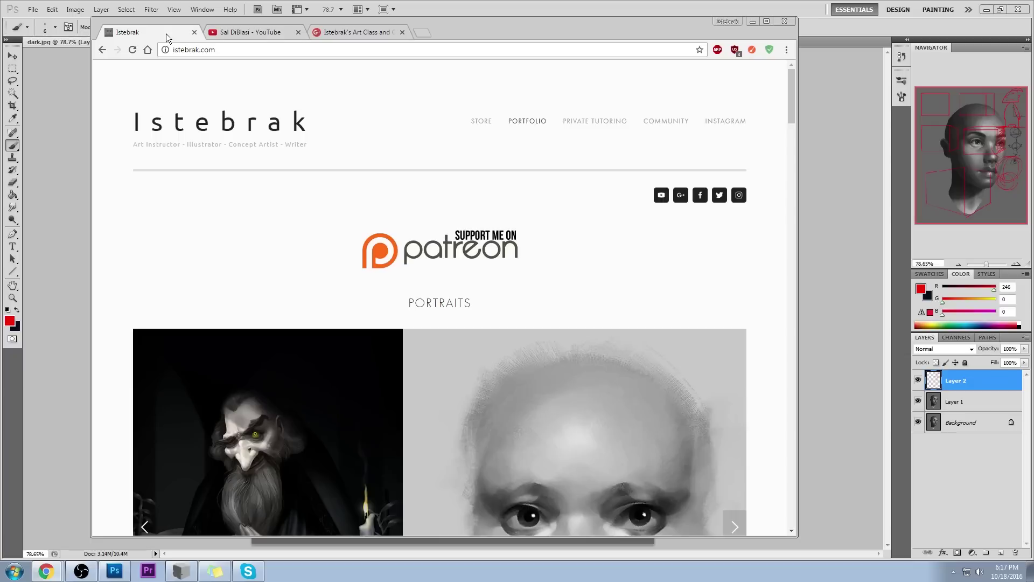
Glance at istebrak.com, return to the Google+ community, scroll its posts and reload it
left_click(173, 37)
left_click(357, 32)
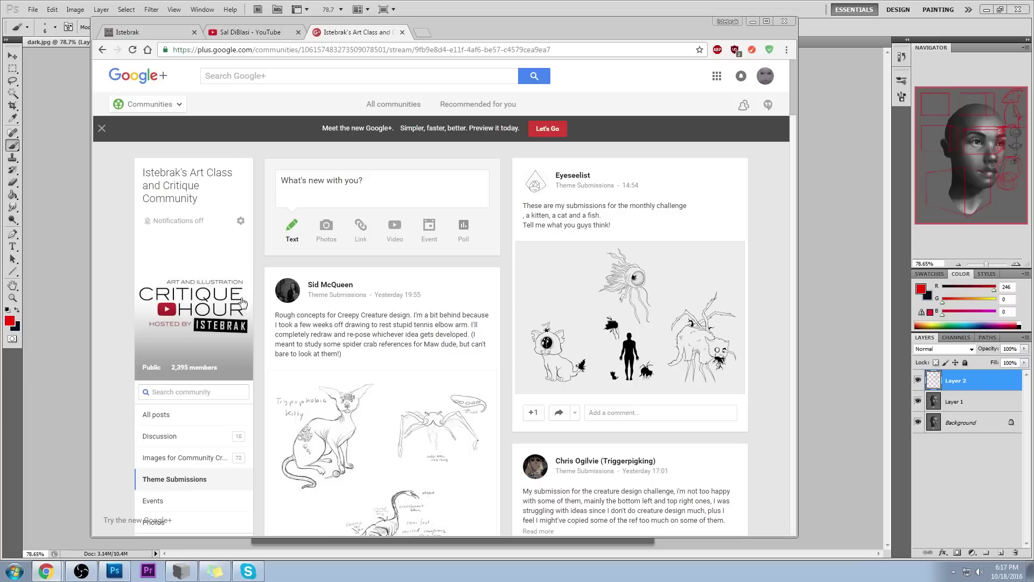
scroll(756, 217, "down", 2)
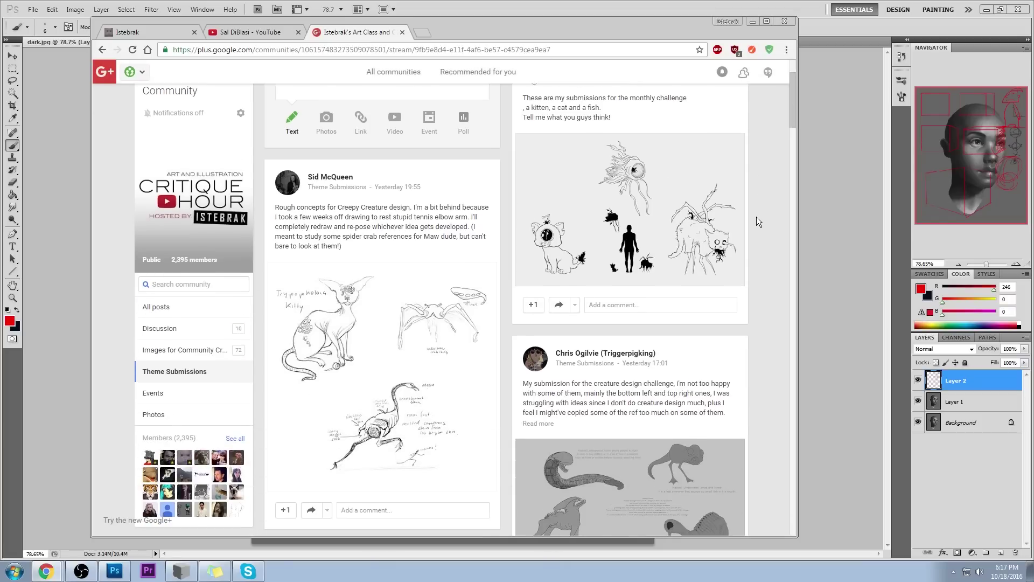
scroll(766, 212, "up", 2)
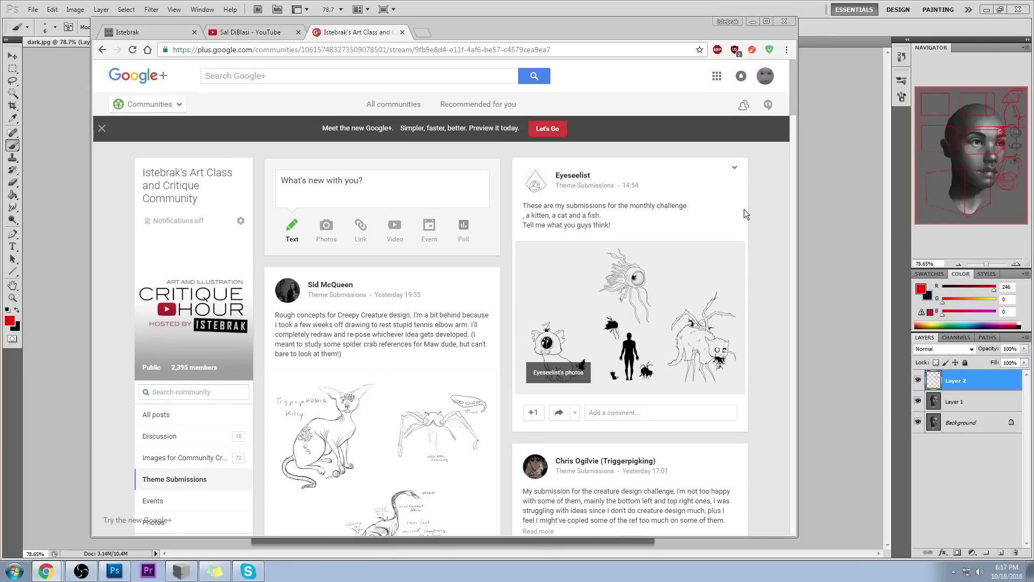
scroll(507, 242, "down", 8)
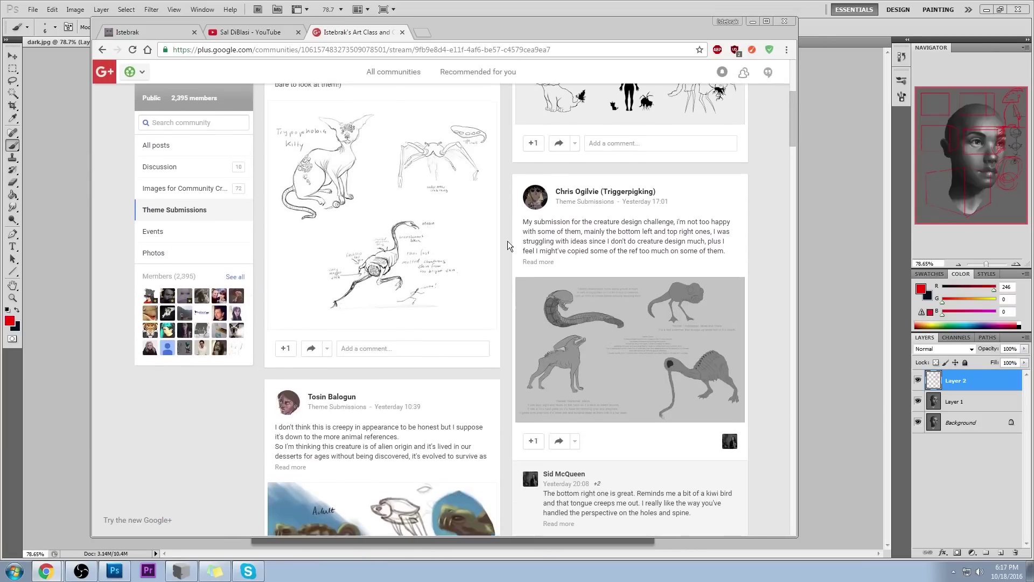
scroll(508, 241, "up", 6)
scroll(508, 246, "up", 2)
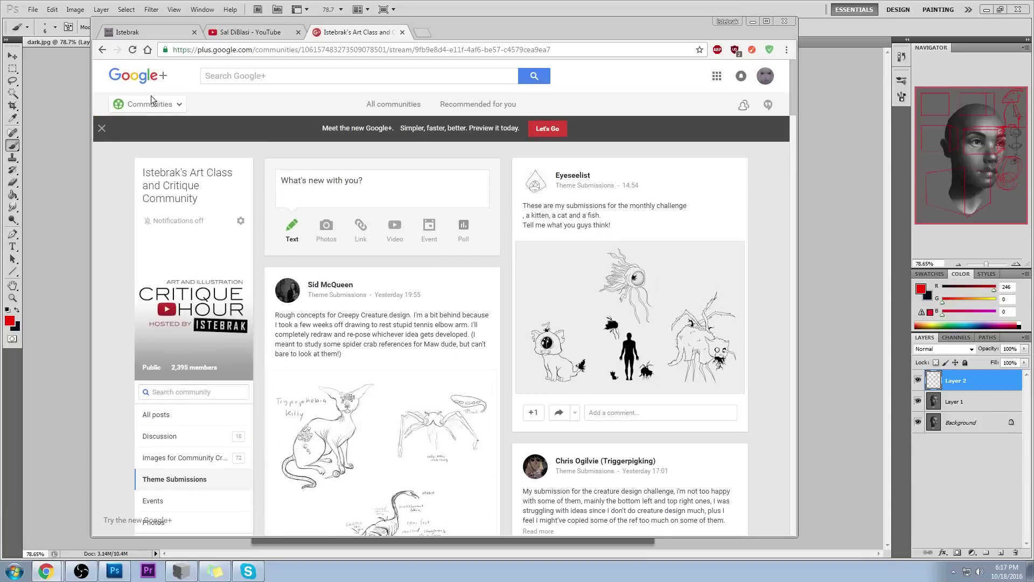
left_click(131, 51)
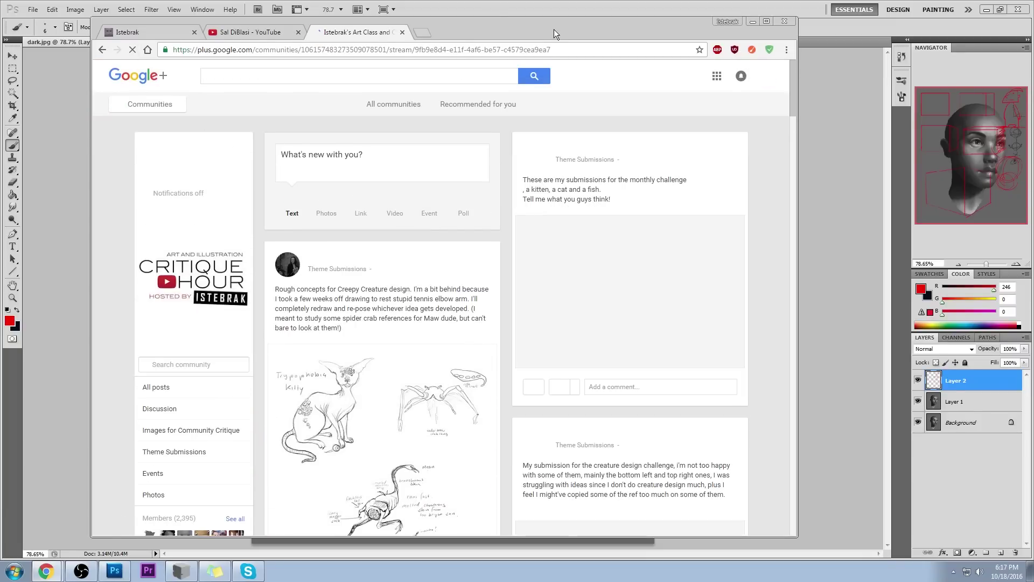
Maximize Chrome and look through the community settings and creature-design post options menus
double_click(553, 29)
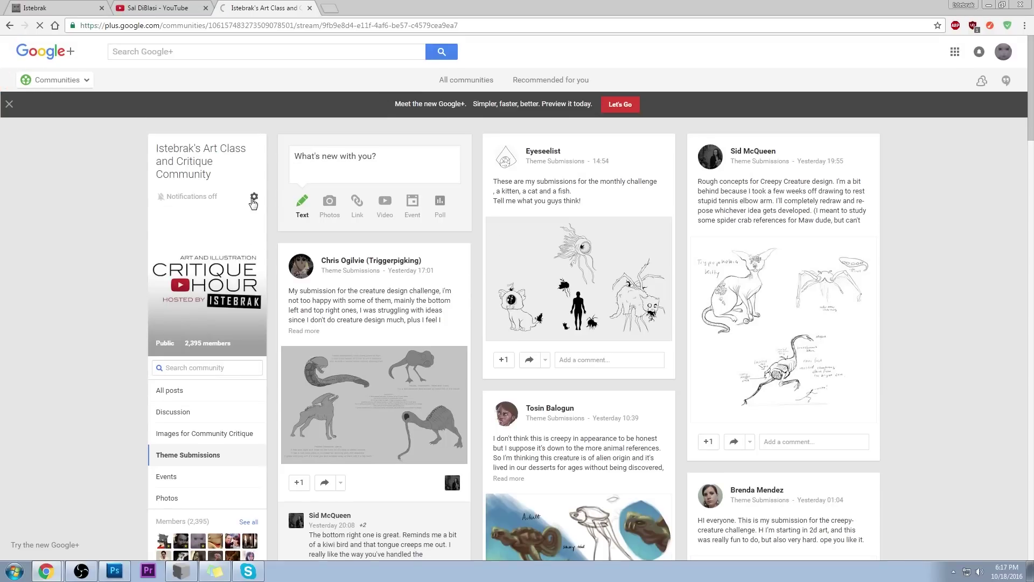
left_click(253, 197)
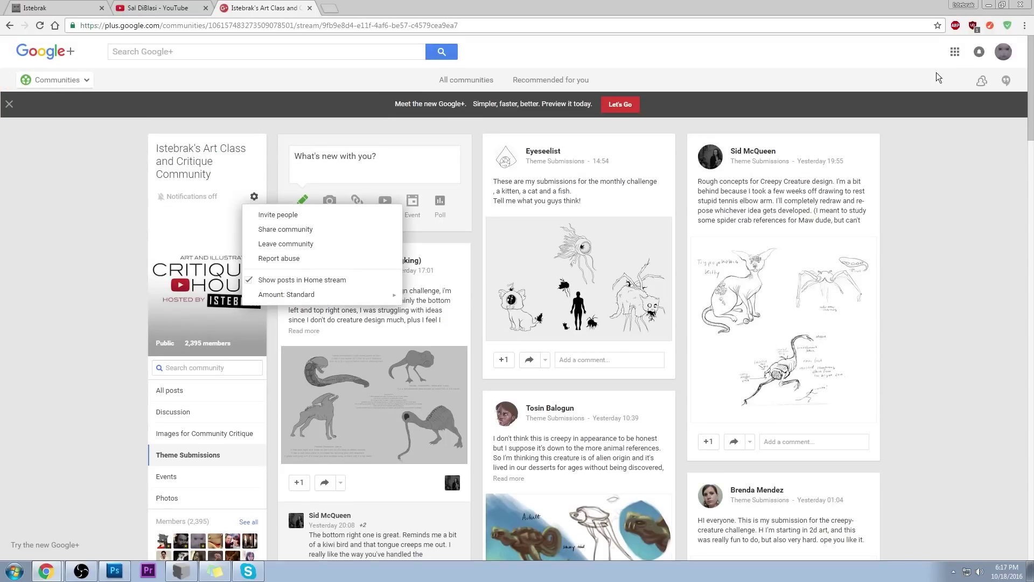
left_click(455, 272)
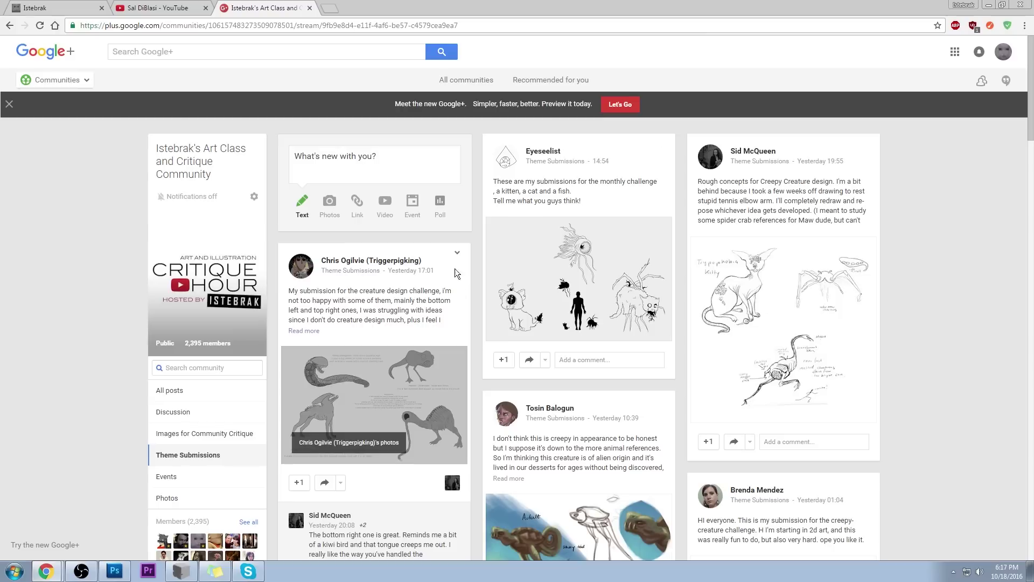
left_click(457, 253)
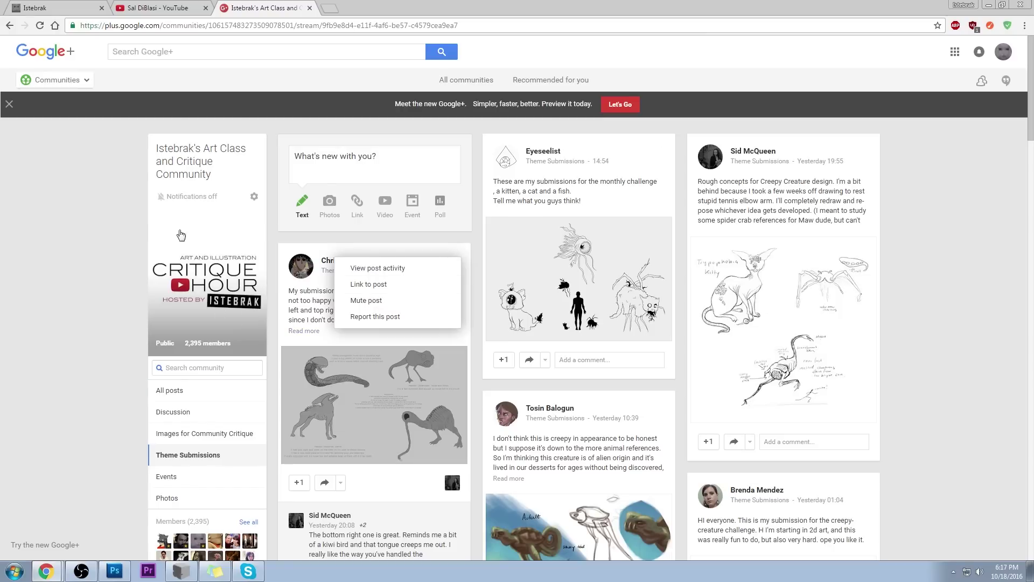
Expand the community's full About rules, then return to the istebrak.com portfolio
left_click(179, 160)
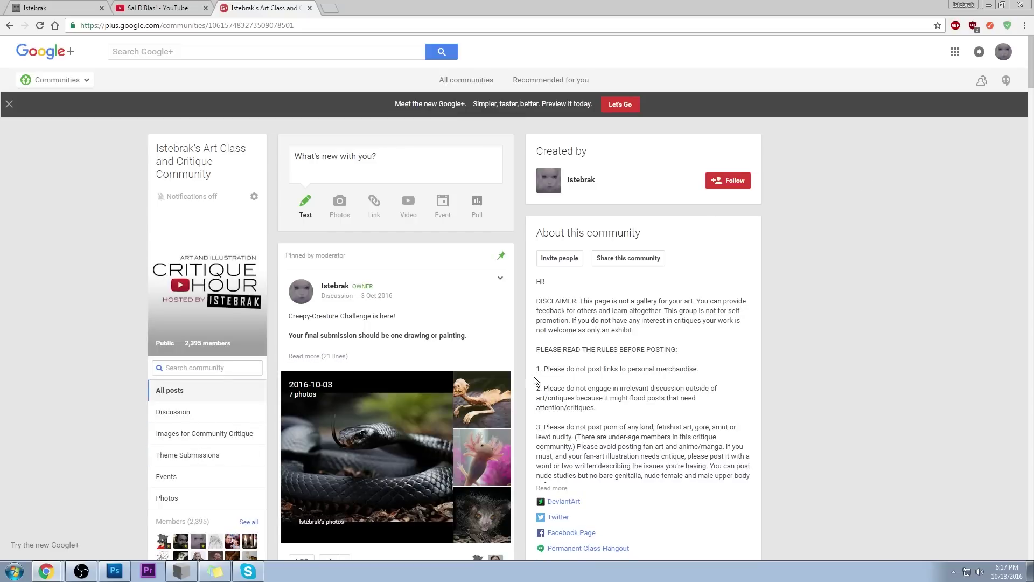
scroll(861, 263, "down", 2)
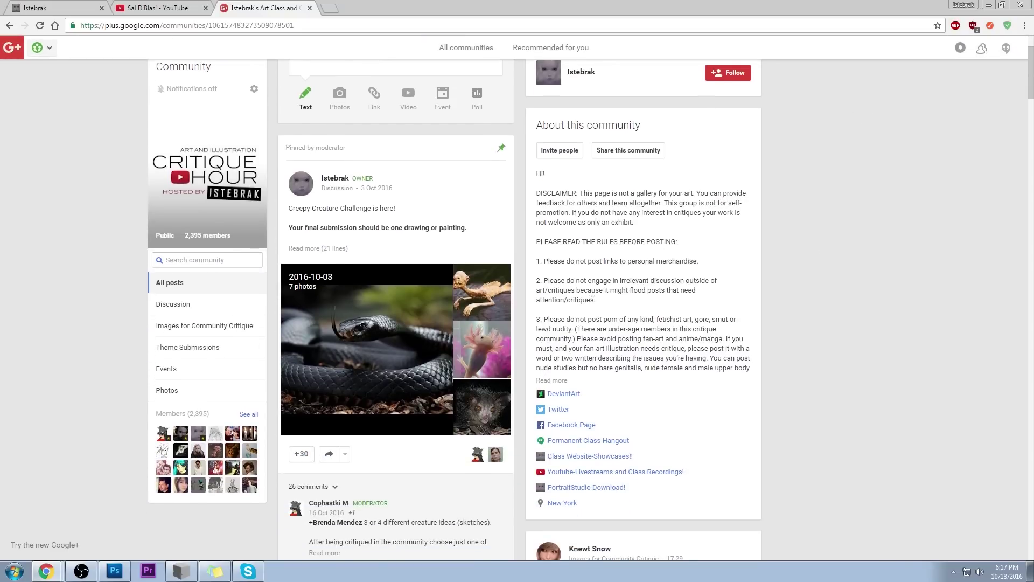
left_click(564, 381)
left_click(54, 7)
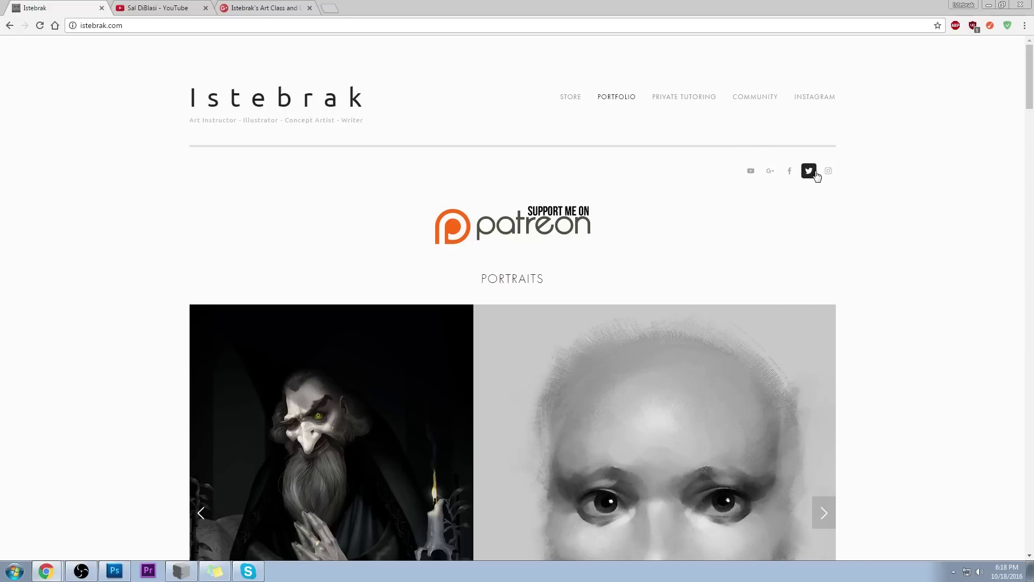
Restore Chrome to a smaller window so the Photoshop dark.jpg portrait shows behind it
left_click_drag(619, 8, 506, 23)
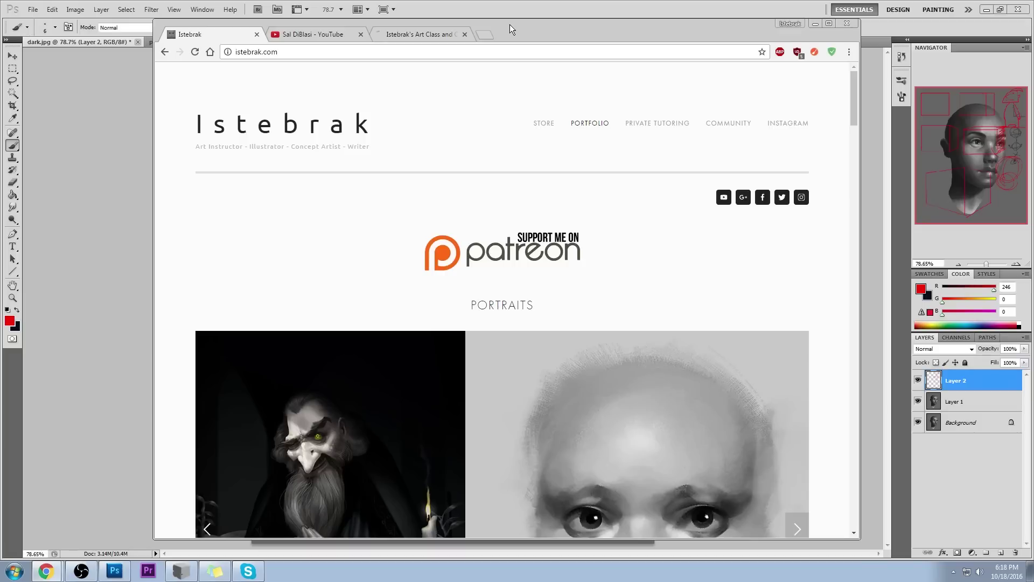